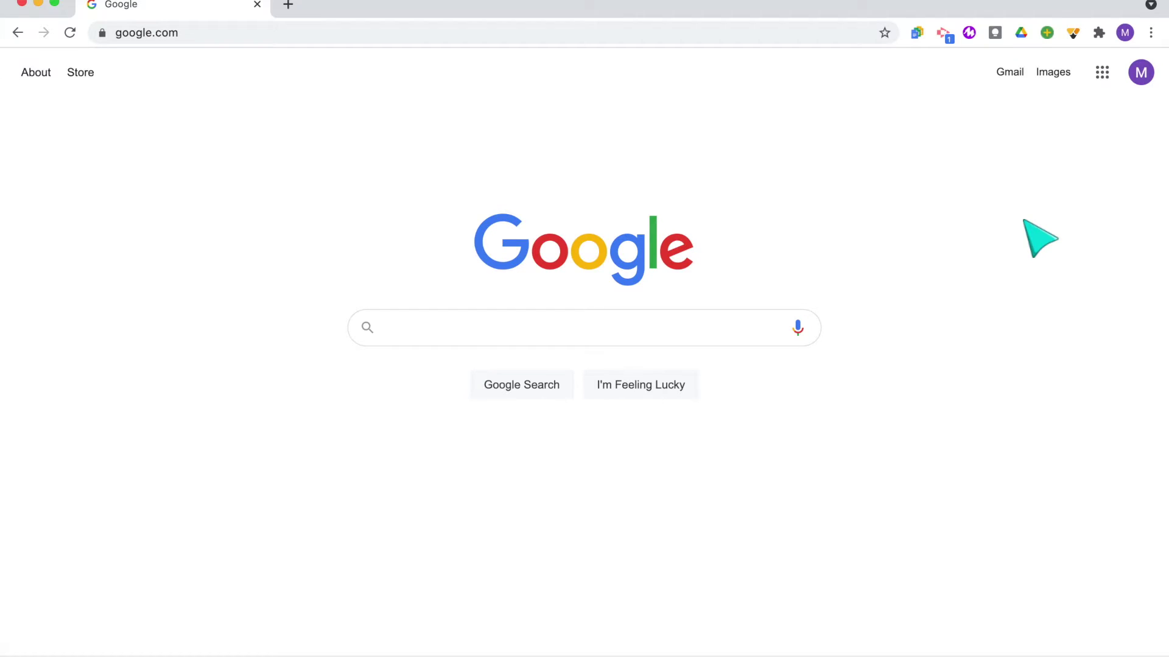
Open Google Classroom from the Google apps list
left_click(1103, 78)
scroll(1065, 279, "down", 8)
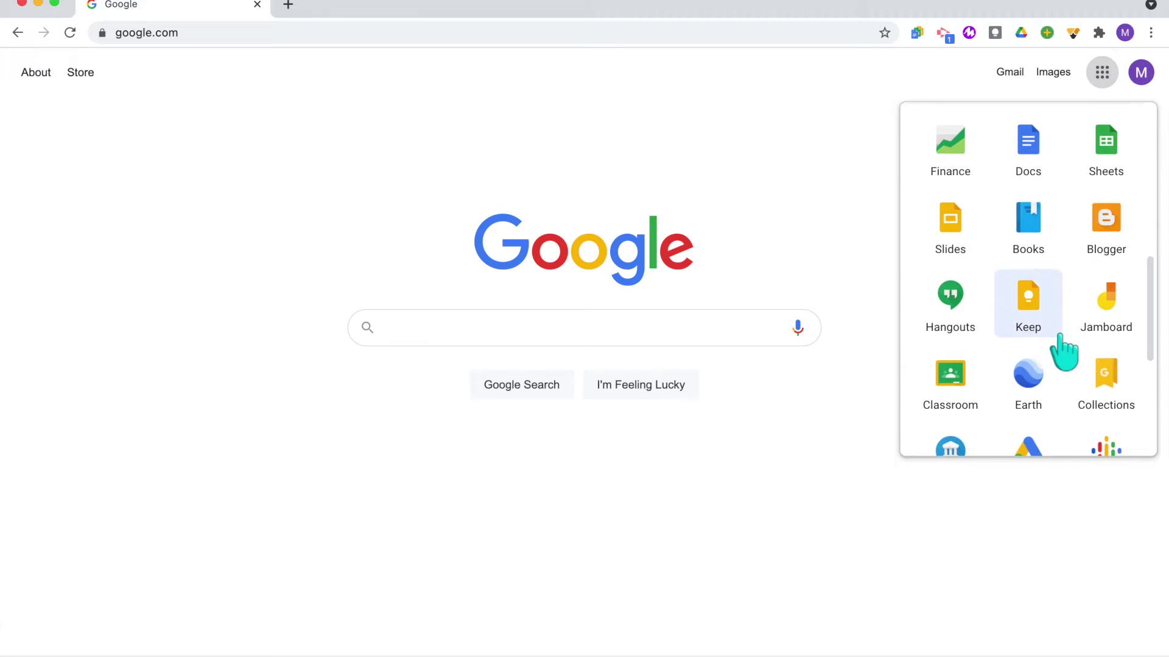
left_click(965, 382)
Create a class named "5th Grade" with the section "Trimester 1"
left_click(1055, 74)
left_click(1033, 154)
type("Trimester 1")
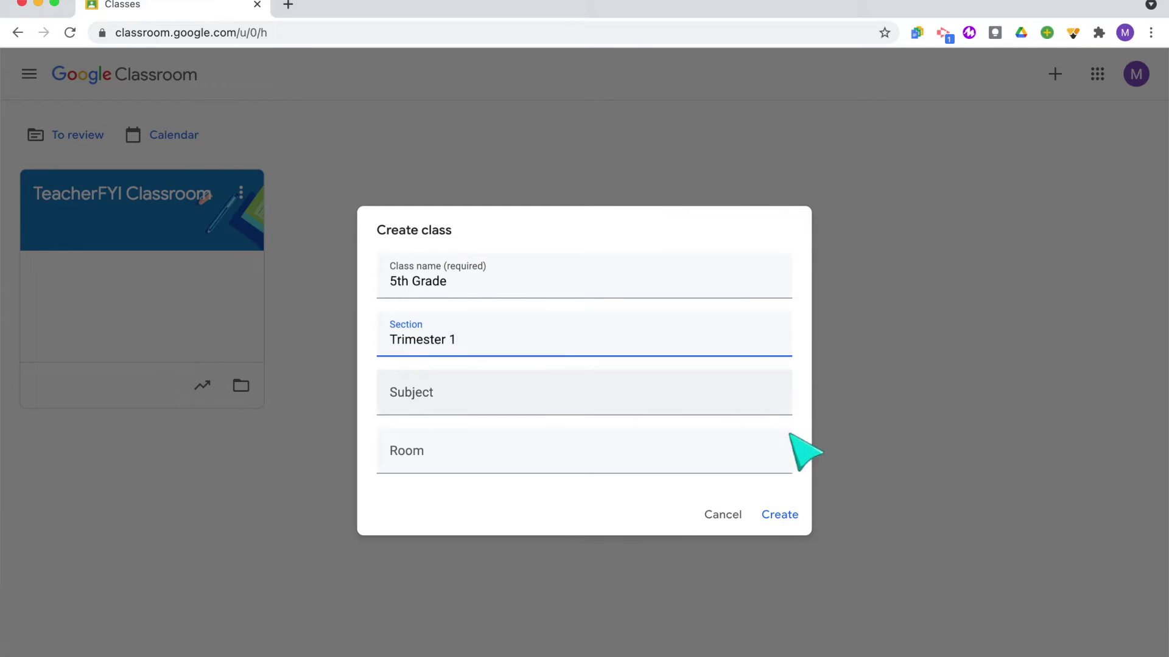
left_click(779, 515)
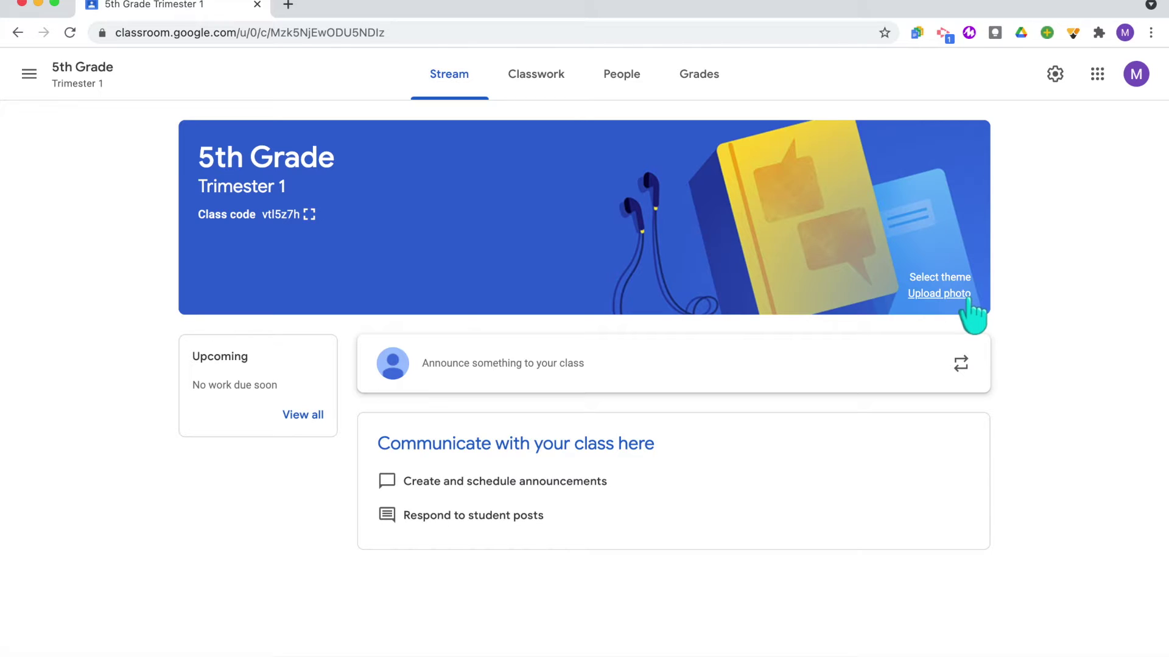
Browse the class theme gallery's English & History, Math & Science and Arts categories
left_click(960, 277)
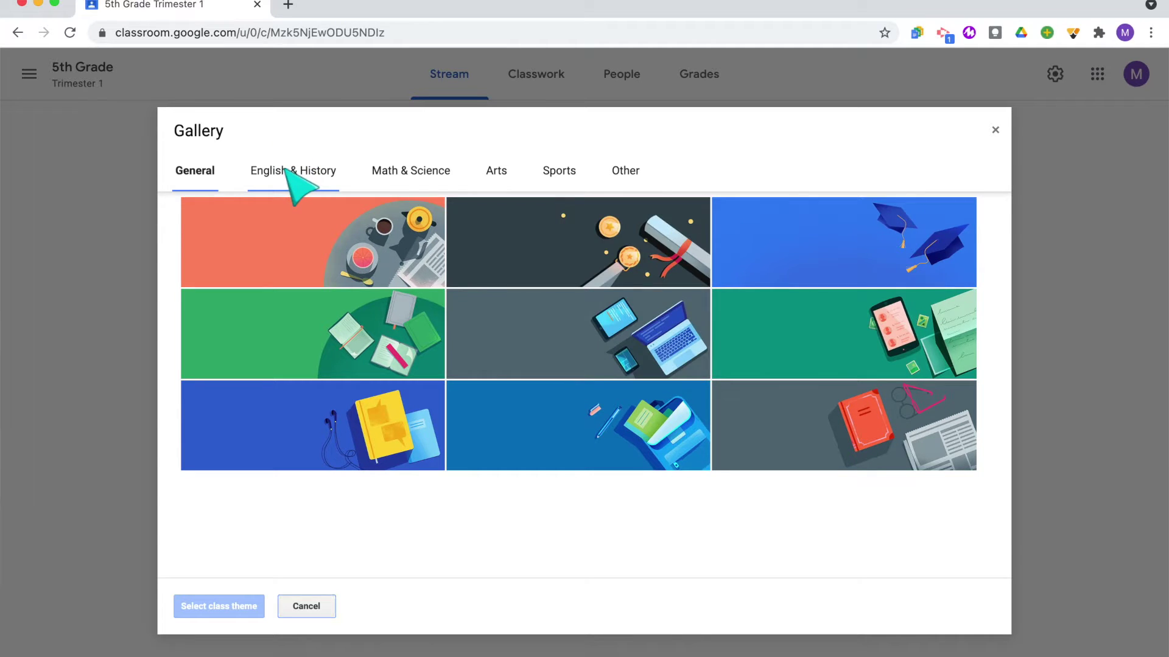
left_click(316, 173)
left_click(420, 172)
left_click(500, 173)
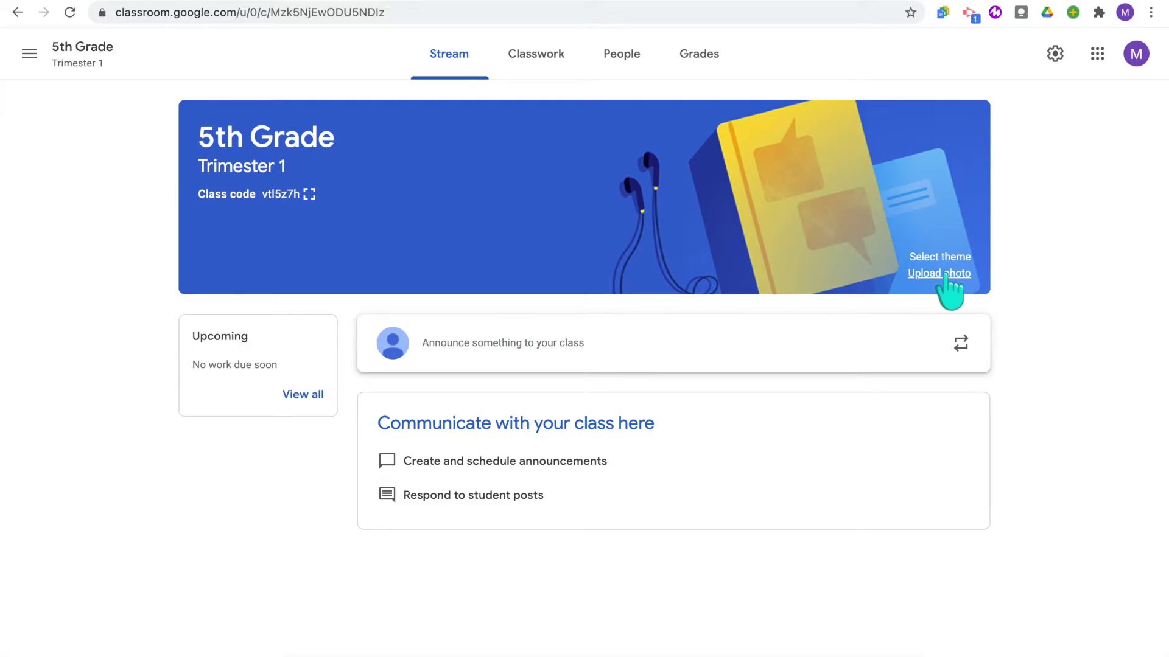
Upload "Google Classroom Banner Welcome to 5th Grade.gif" as the class theme, with the crop region covering the whole image
left_click(947, 274)
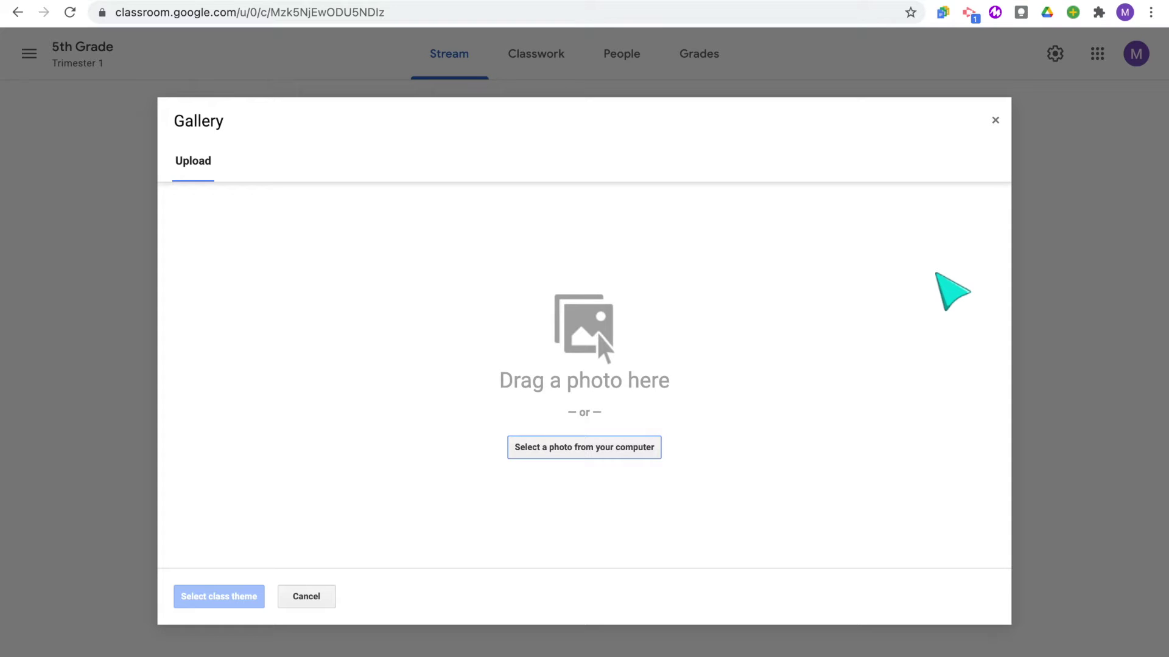
left_click(608, 448)
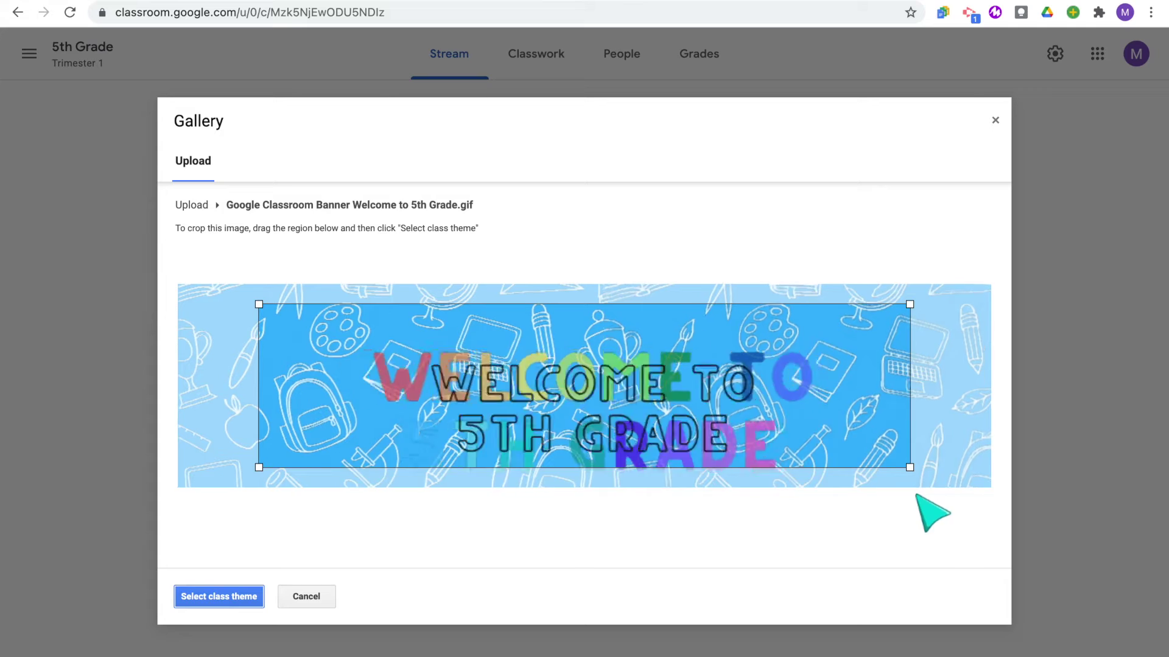
left_click_drag(260, 306, 589, 589)
left_click_drag(860, 455, 998, 510)
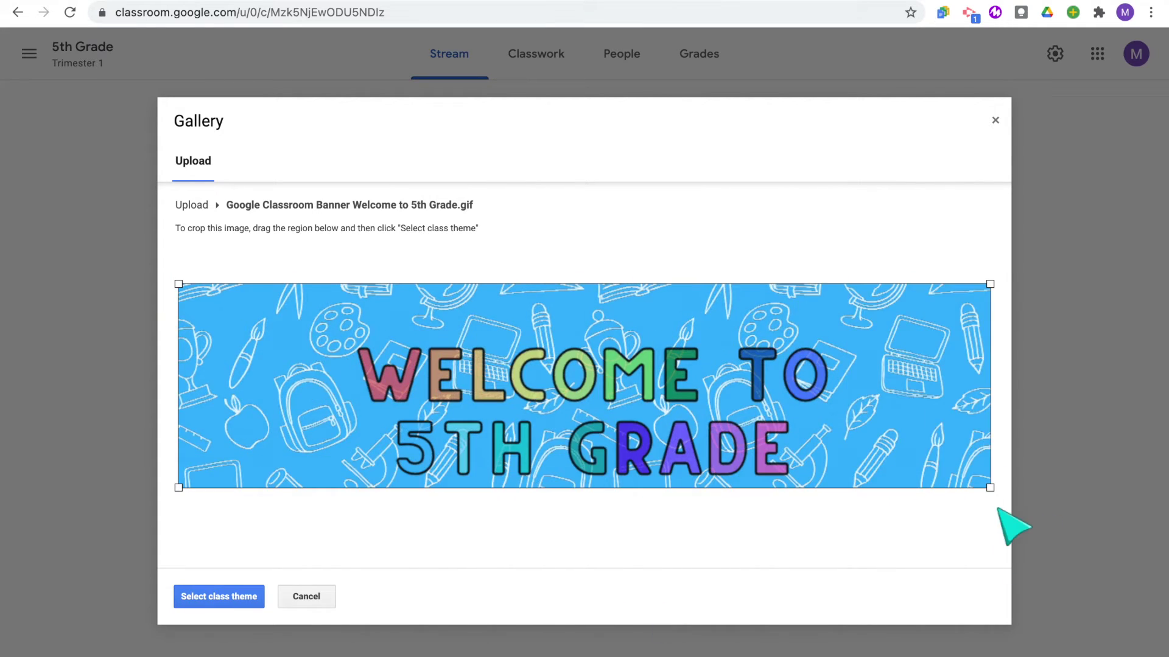
left_click(234, 601)
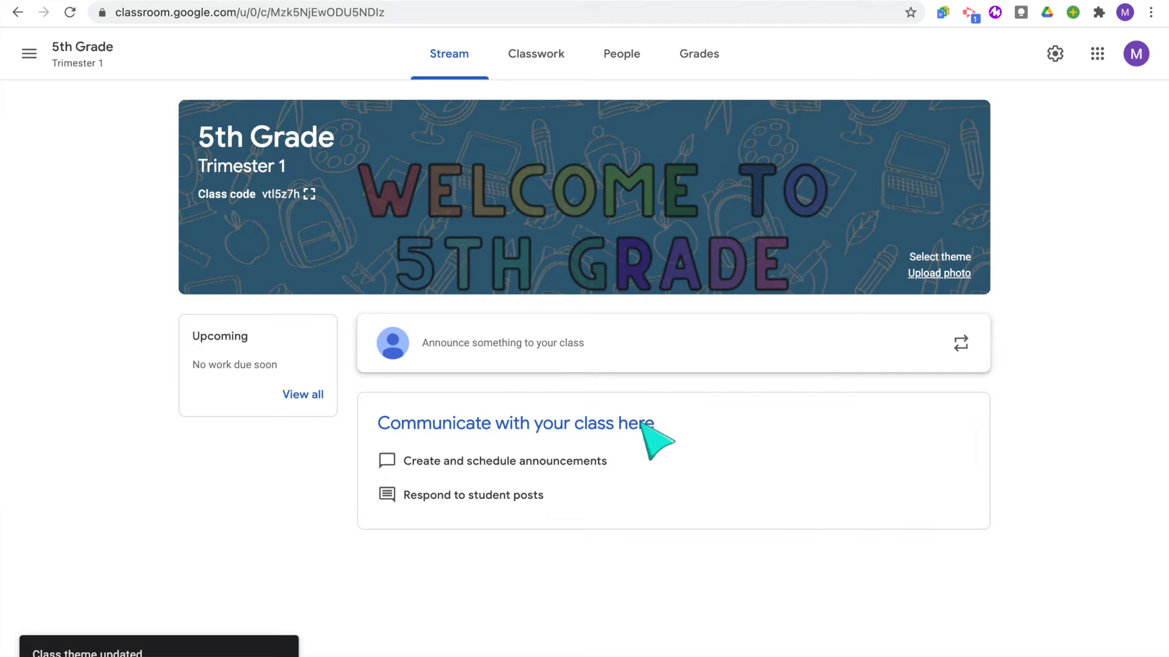
View the class's Classwork and People pages
left_click(556, 56)
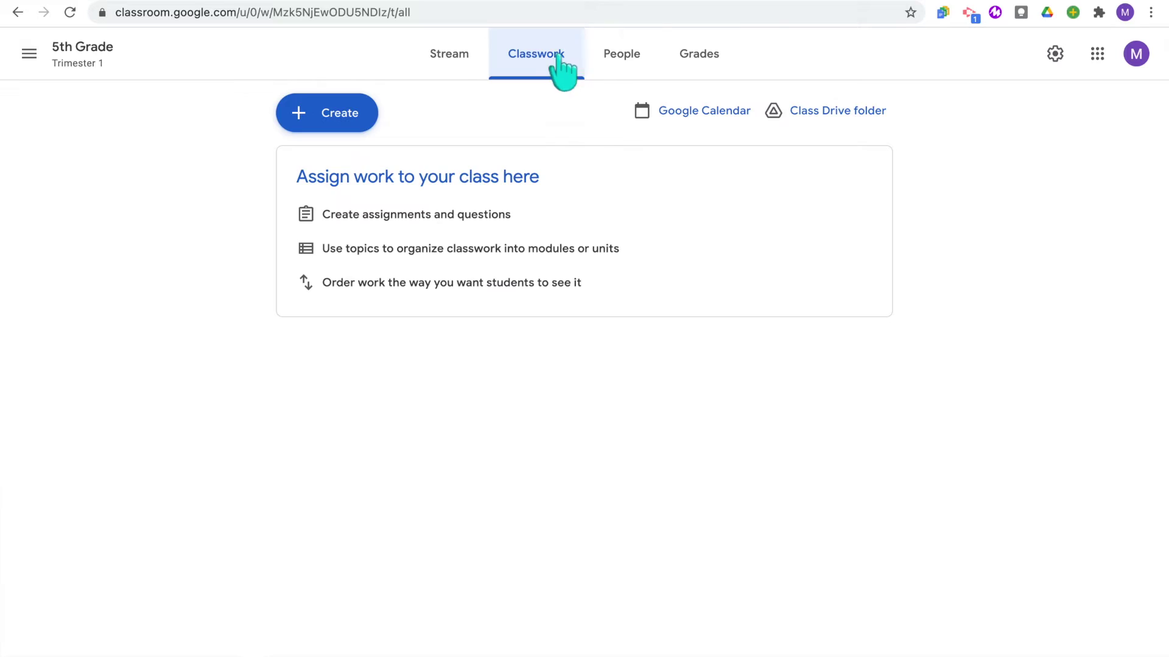
left_click(616, 61)
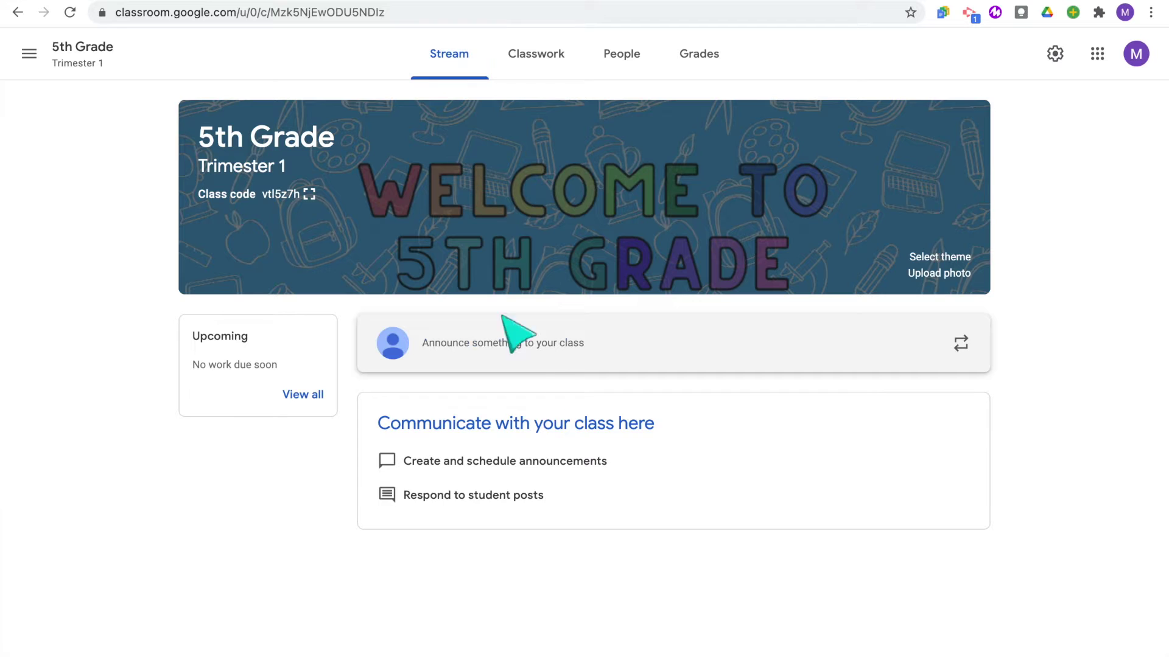
Post the announcement "Good morning! Remember tomorrow is spirit day!" to all students on the class stream
left_click(543, 342)
type("Good morning!")
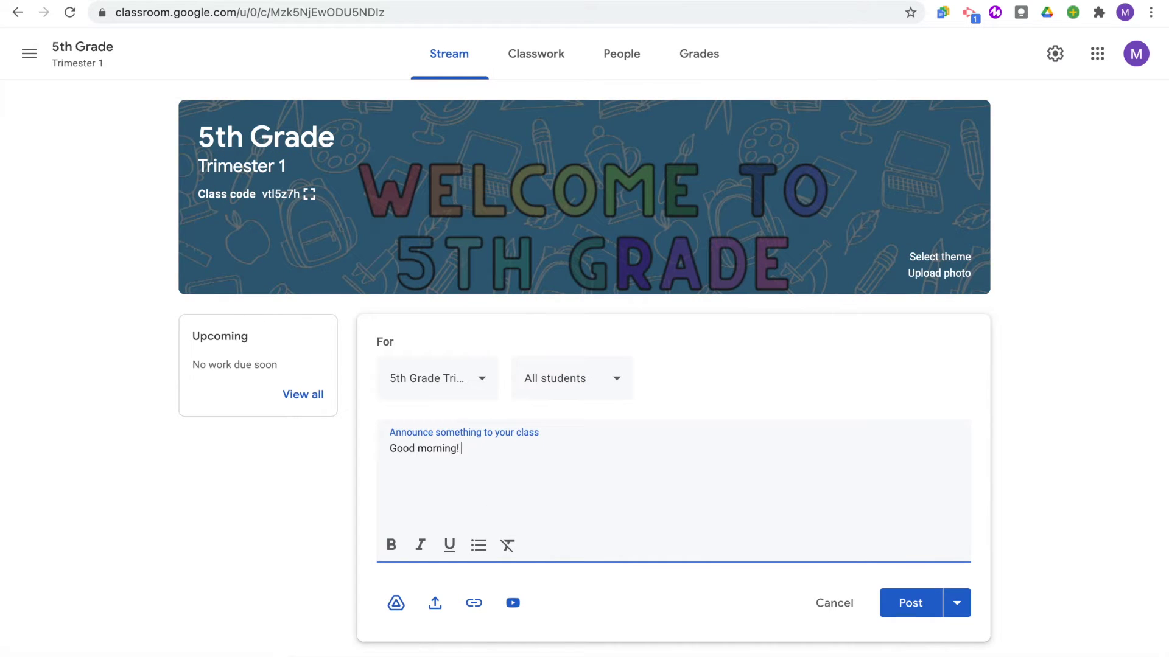
type(" Remember tomorrow is spirit day!")
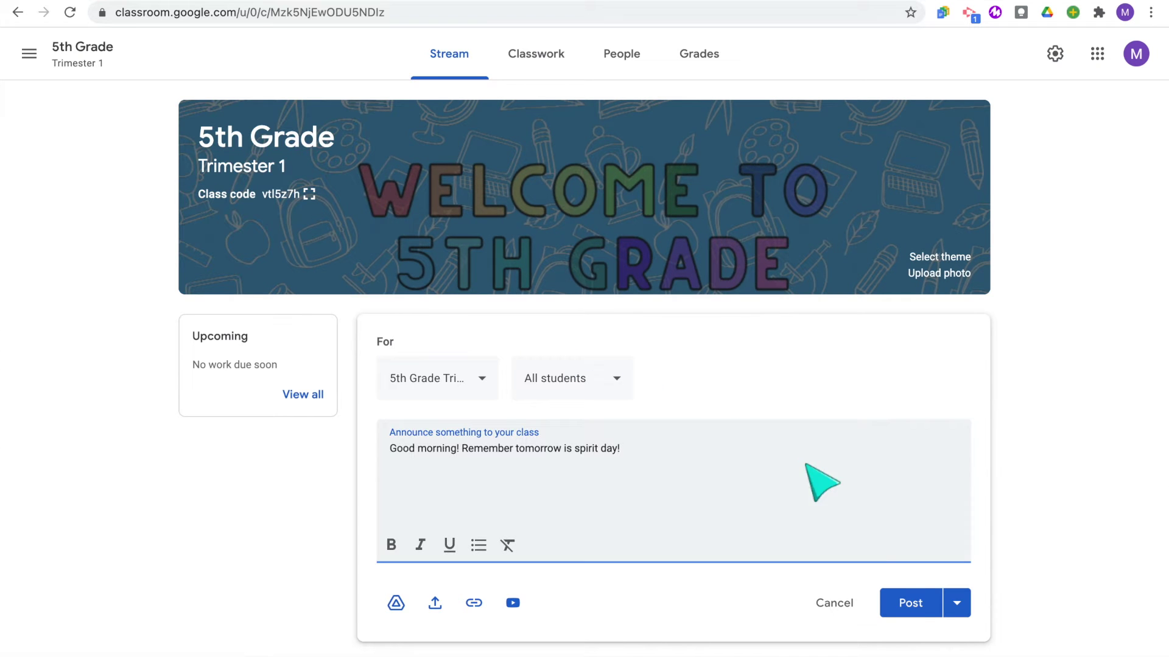
left_click(910, 602)
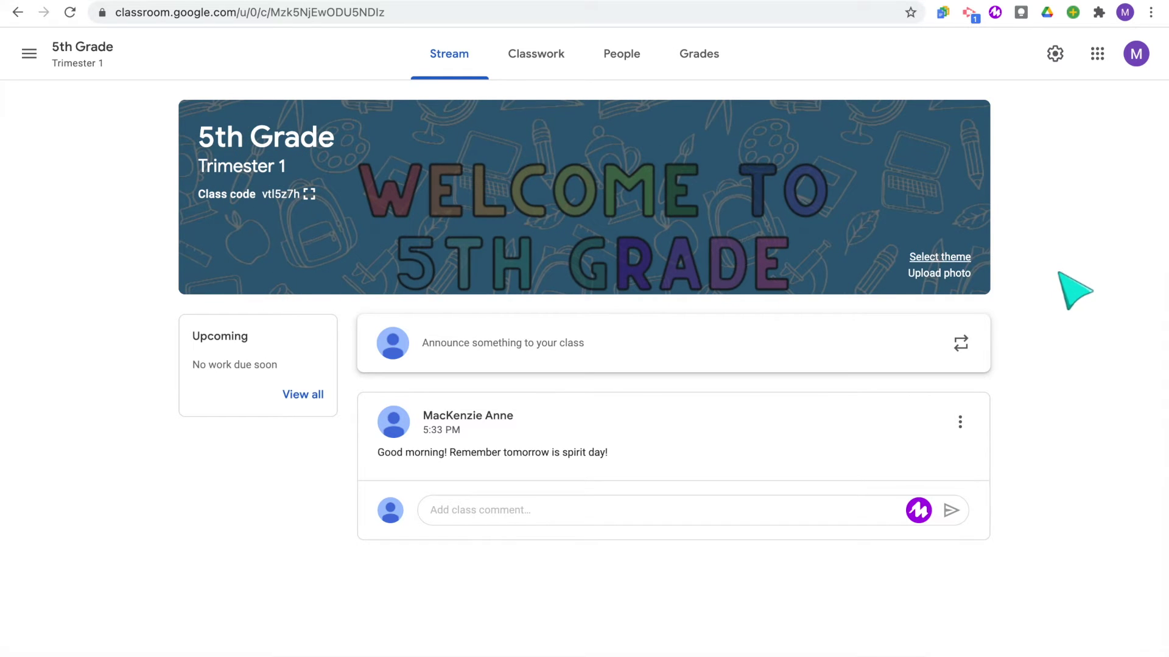
In the class settings, set Stream to "Students can only comment" and Classwork on the stream to "Hide notifications"
left_click(1055, 54)
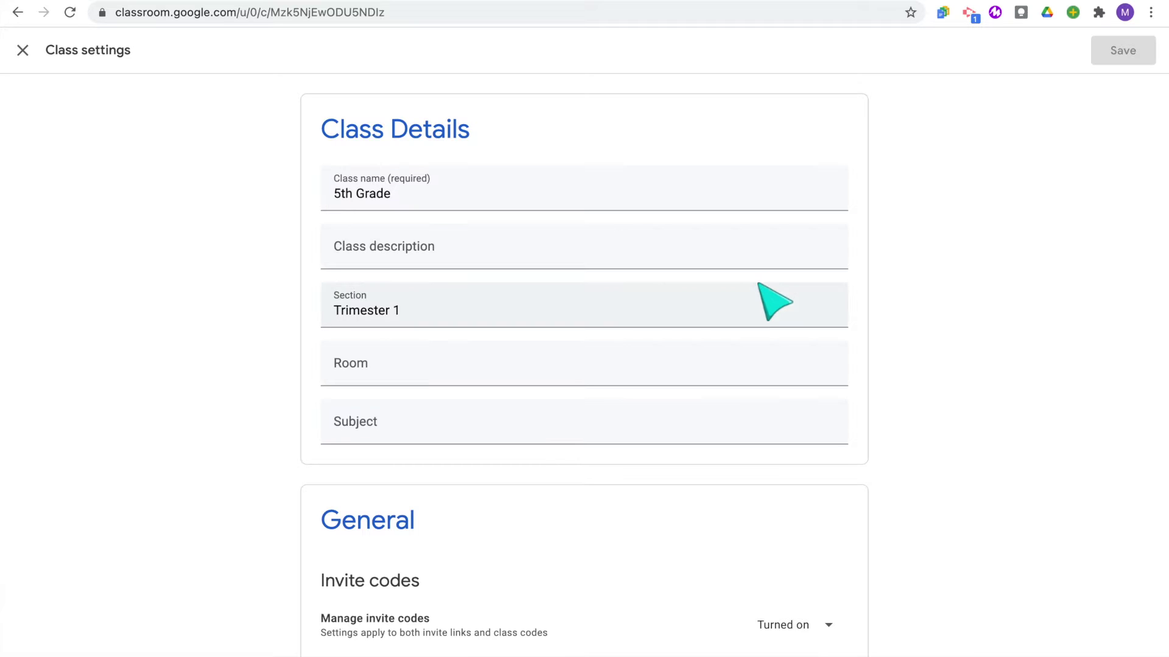
scroll(760, 286, "down", 4)
scroll(776, 261, "down", 4)
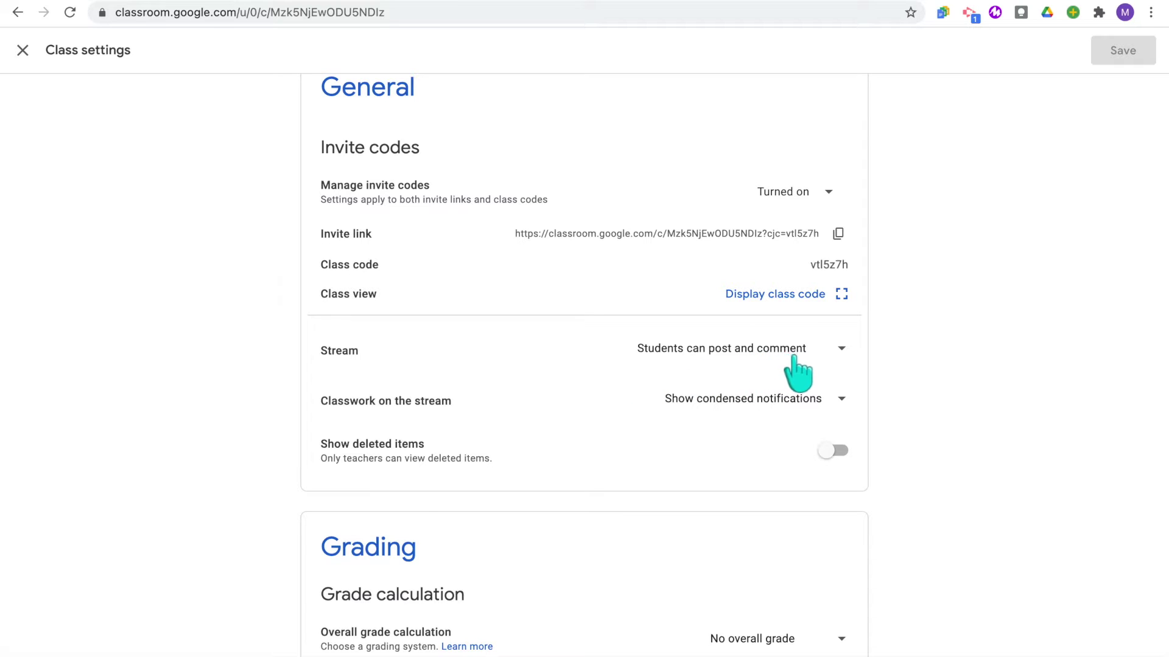
left_click(835, 367)
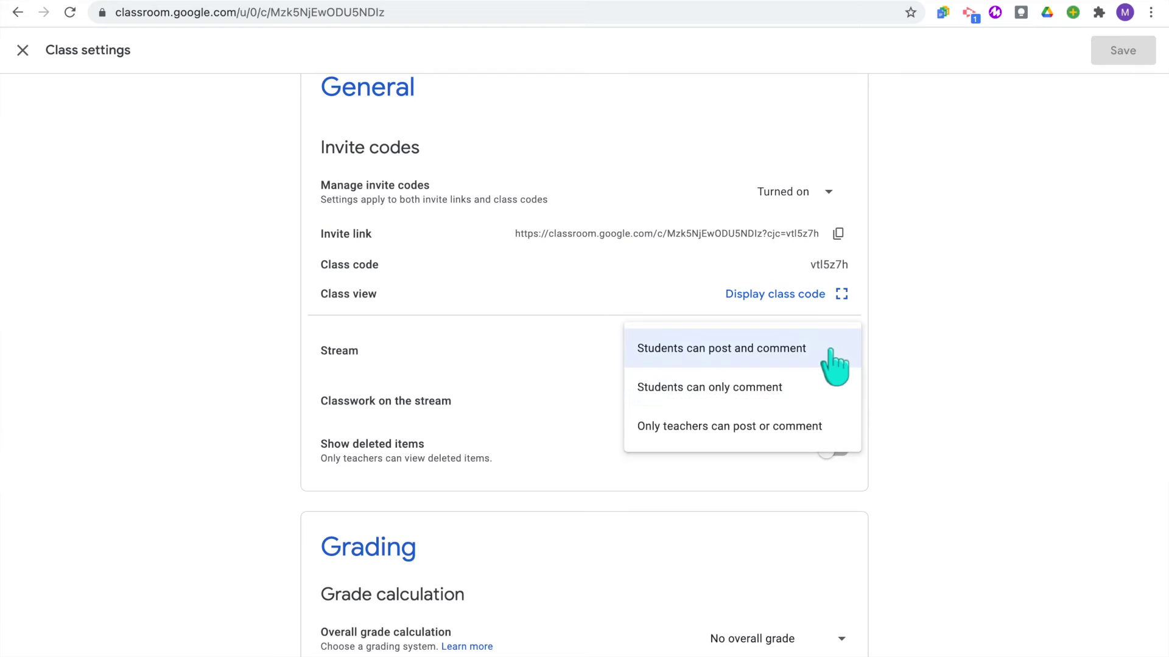
left_click(836, 402)
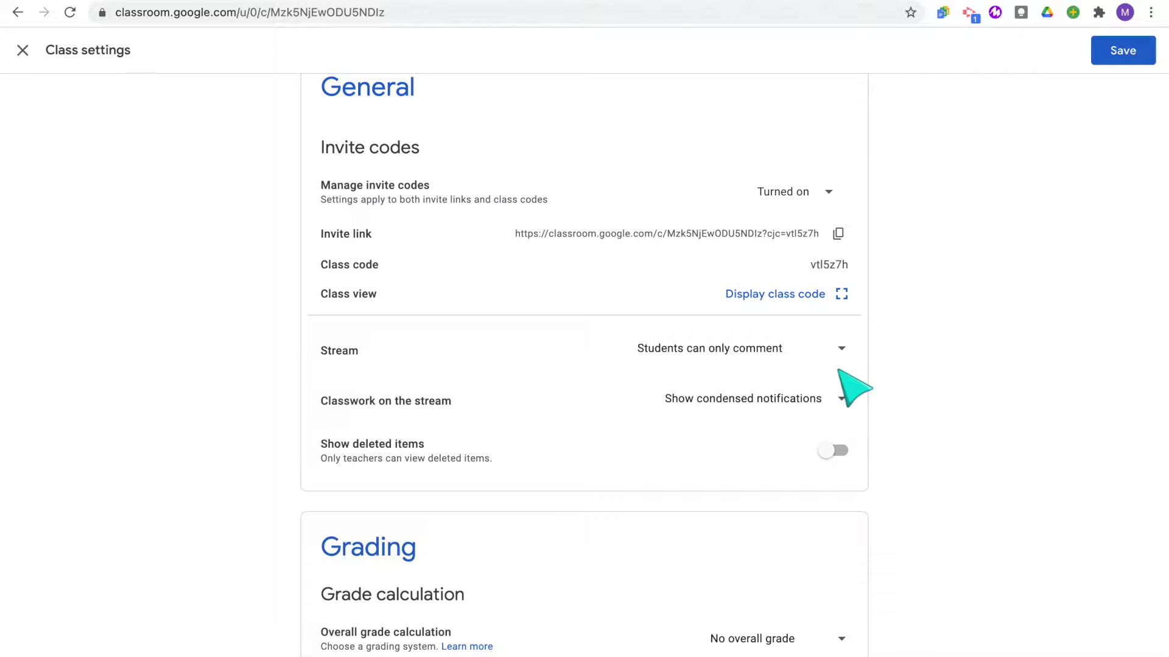
left_click(841, 403)
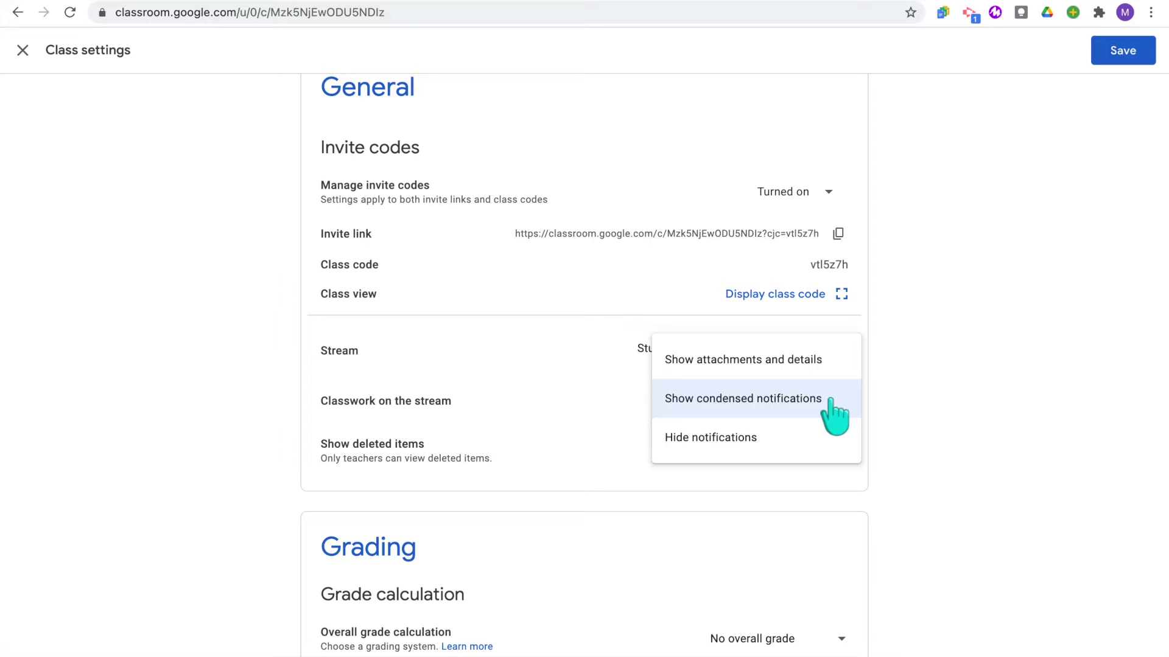
left_click(821, 449)
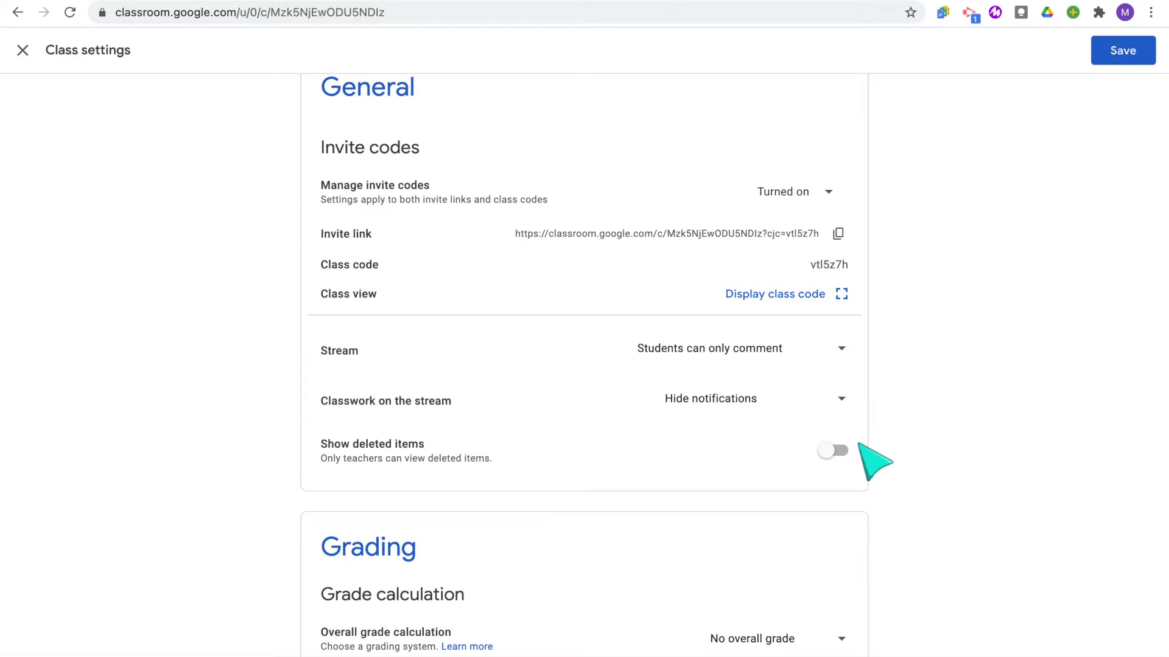
Examine the overall grade calculation options in the class's grading settings
scroll(853, 462, "down", 2)
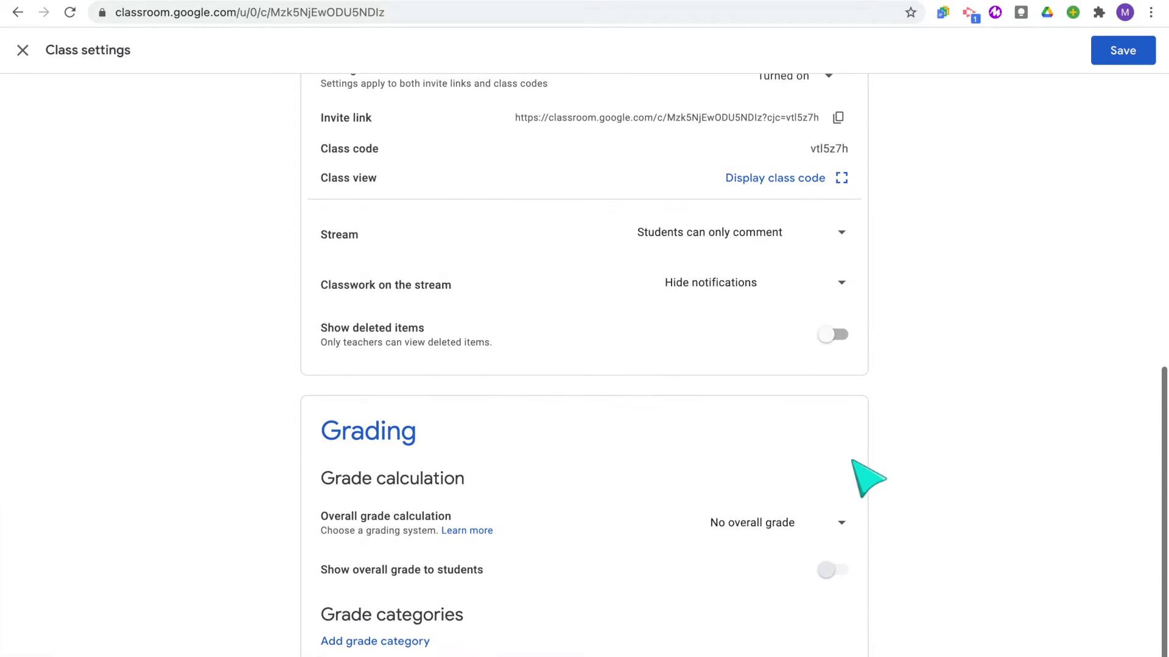
left_click(838, 525)
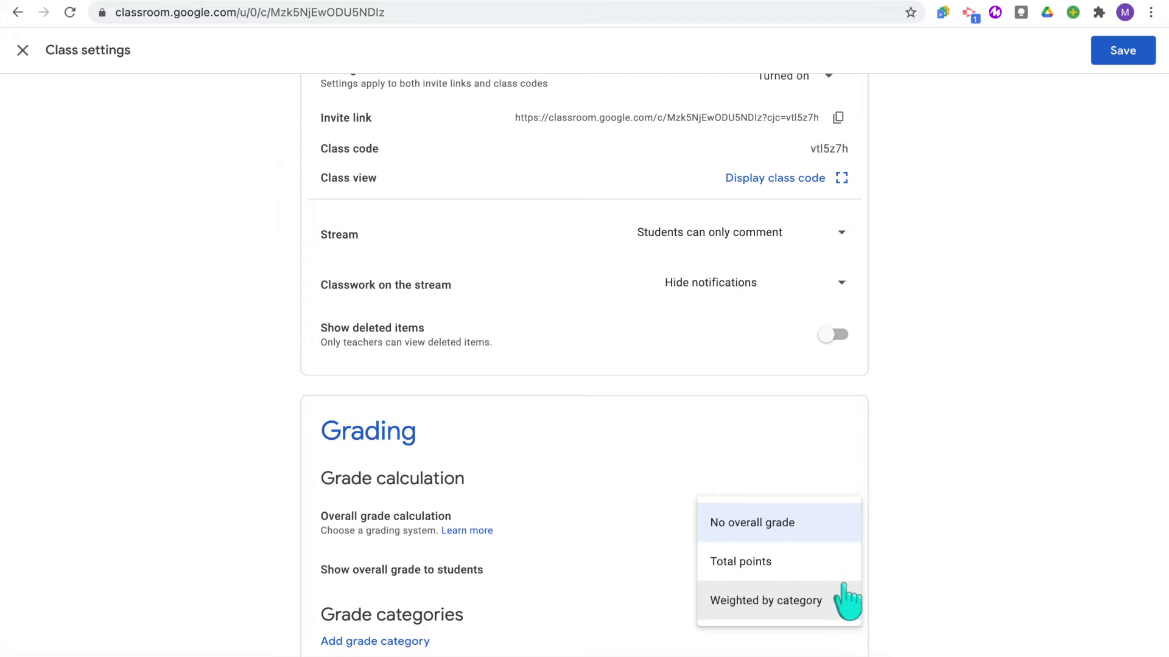
left_click(926, 505)
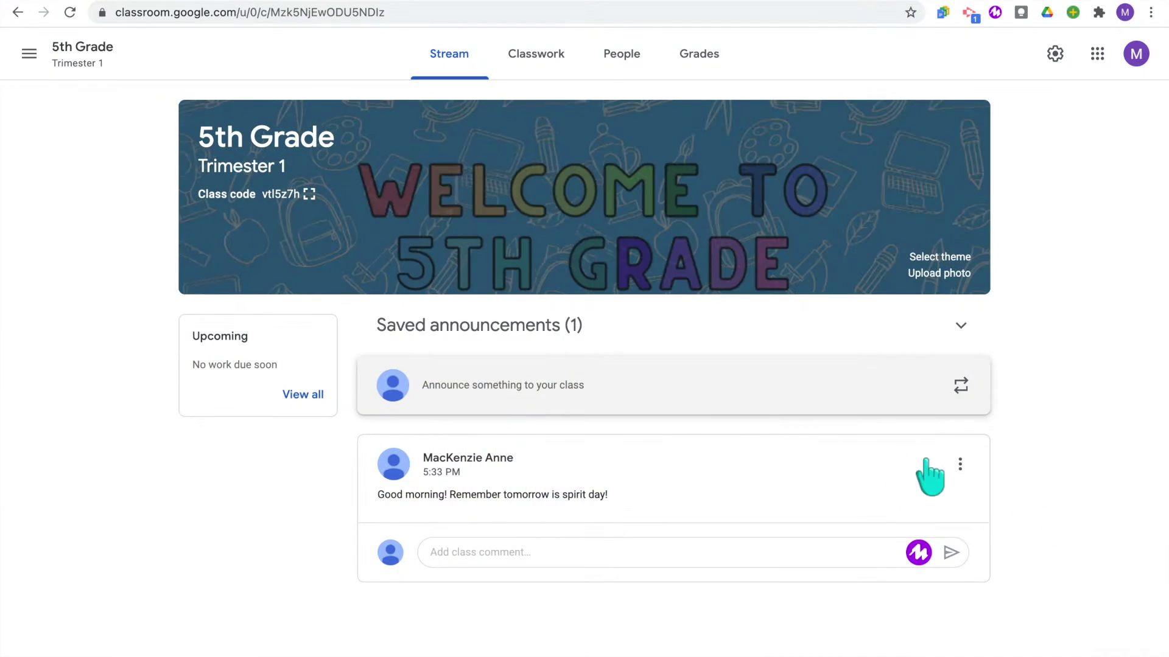
Schedule an announcement for Sep 24, 8:00 AM greeting 5th Graders, reminding them to return library books and asking for their favorite book
left_click(692, 393)
type("Good morning, 5th Graders! Remember to return your library books today! Comment below with your favorite book you have been reading this year.")
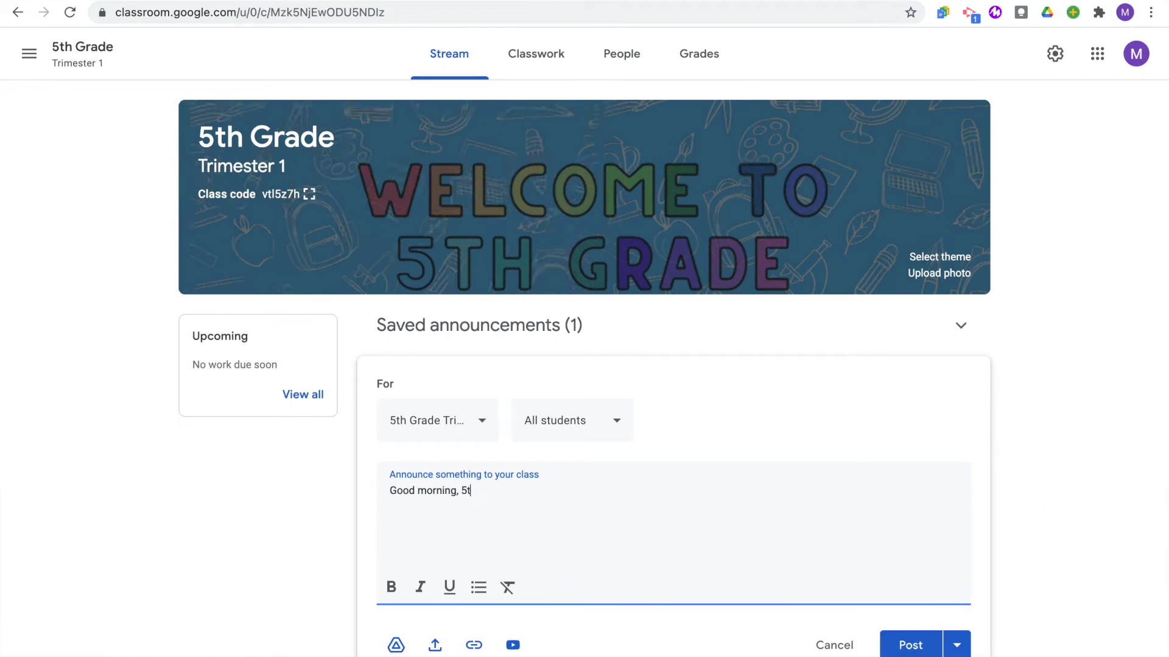
left_click(956, 645)
left_click(901, 633)
left_click(636, 332)
left_click(650, 483)
left_click(657, 442)
Review the list of saved announcements on the stream, then collapse it
left_click(571, 336)
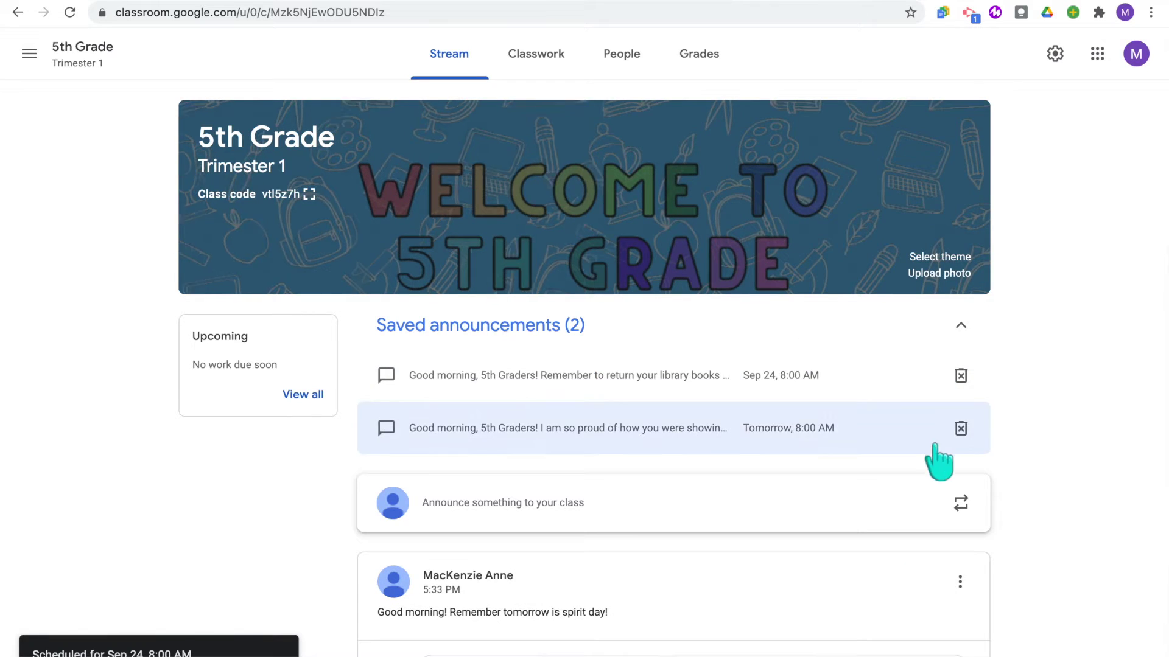
left_click(962, 326)
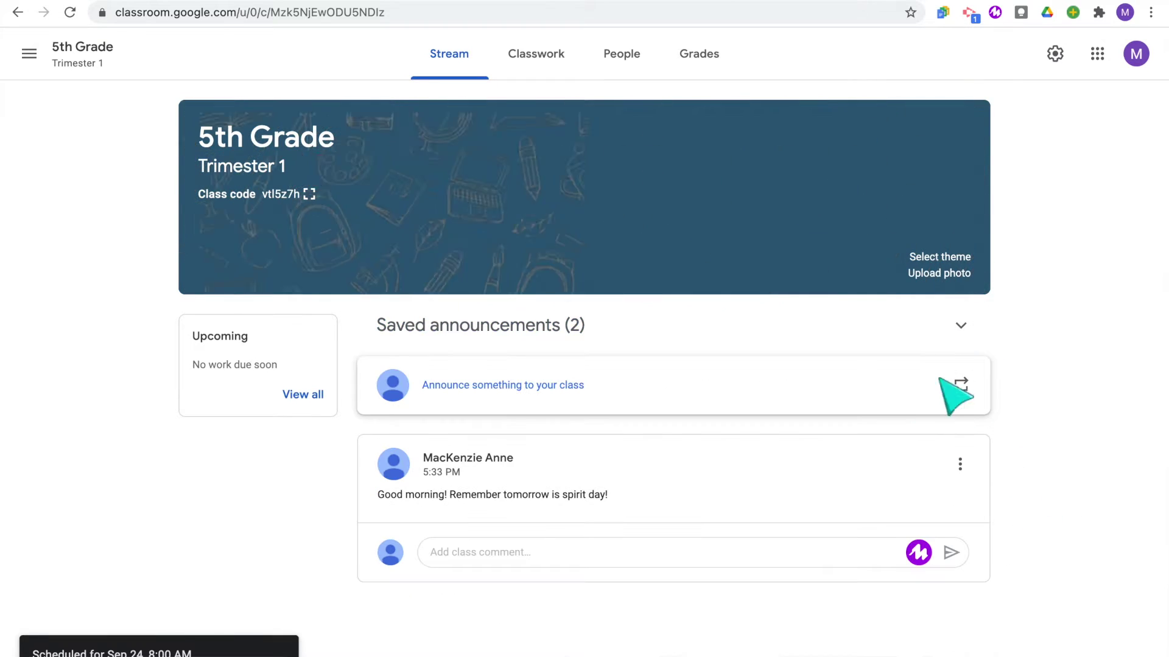
Try to reuse the 5th Grade announcement about teamwork during the STEM challenge as a new post
left_click(961, 385)
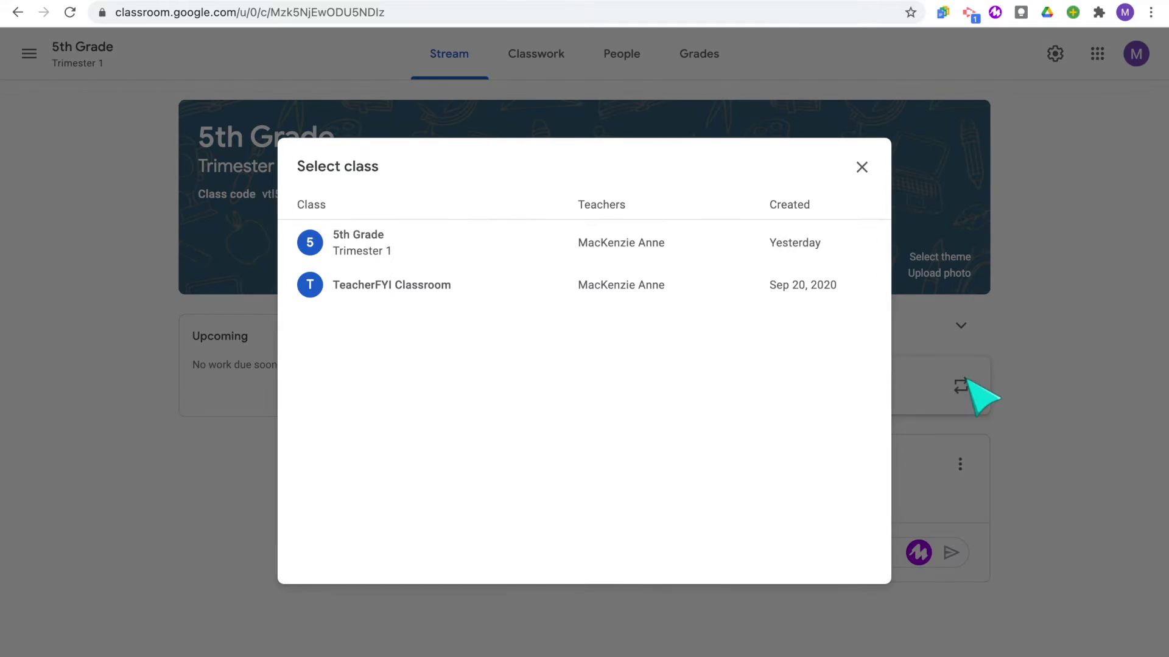
left_click(557, 244)
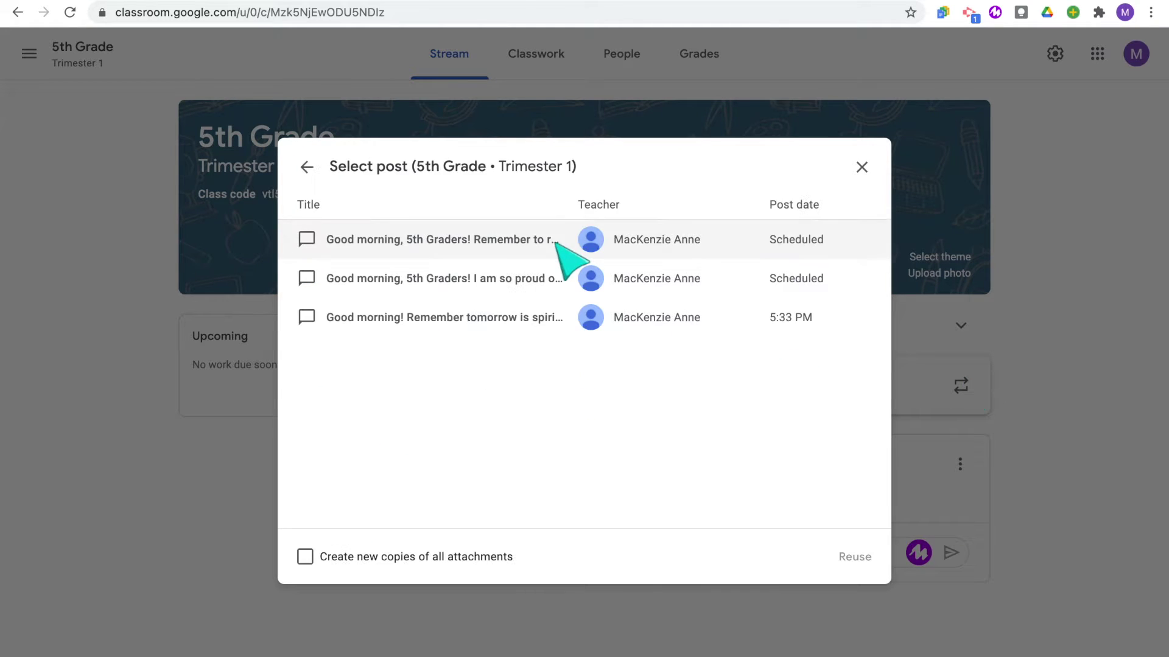
left_click(517, 298)
left_click(855, 560)
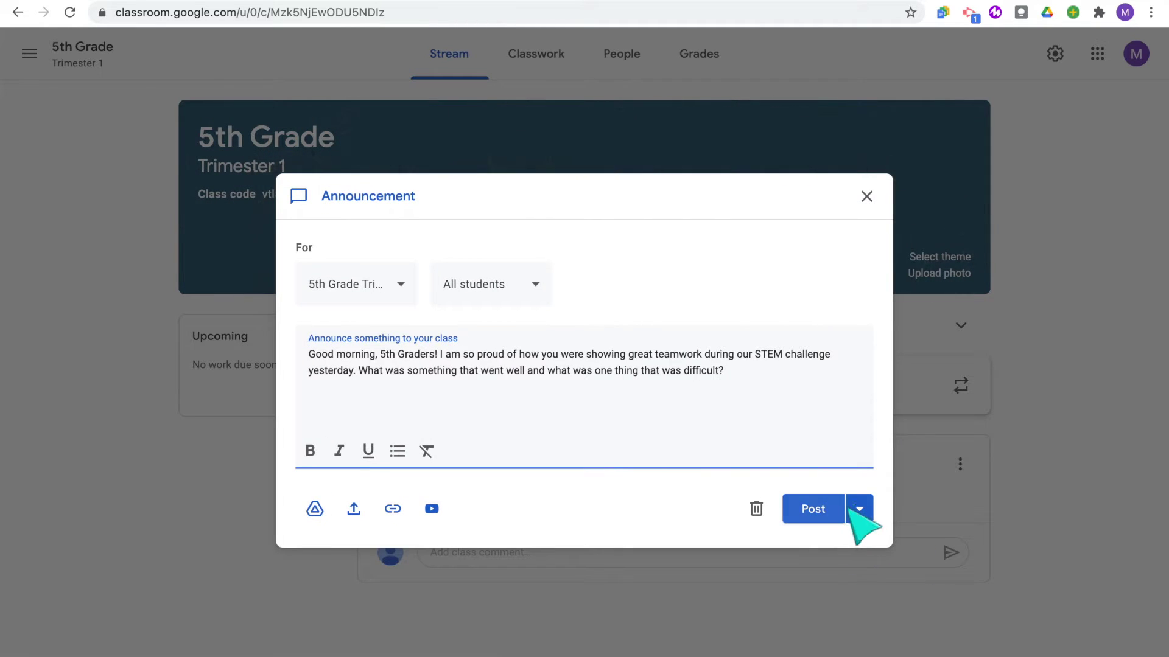
left_click(815, 510)
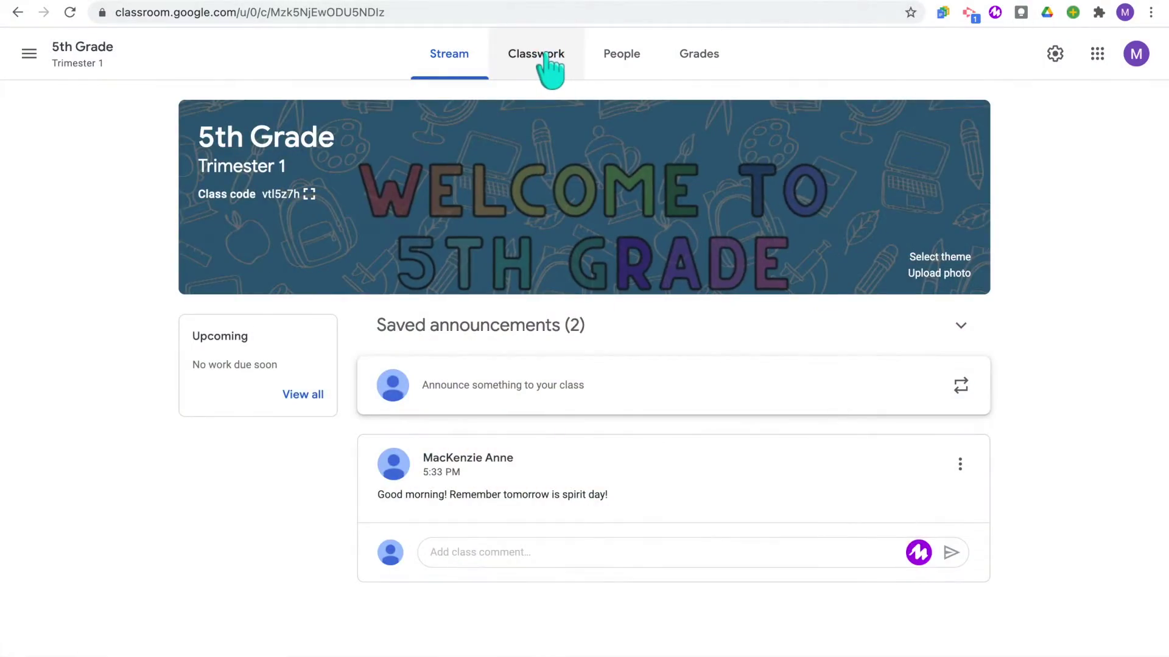
Start creating a new topic in the 5th Grade classwork
left_click(546, 56)
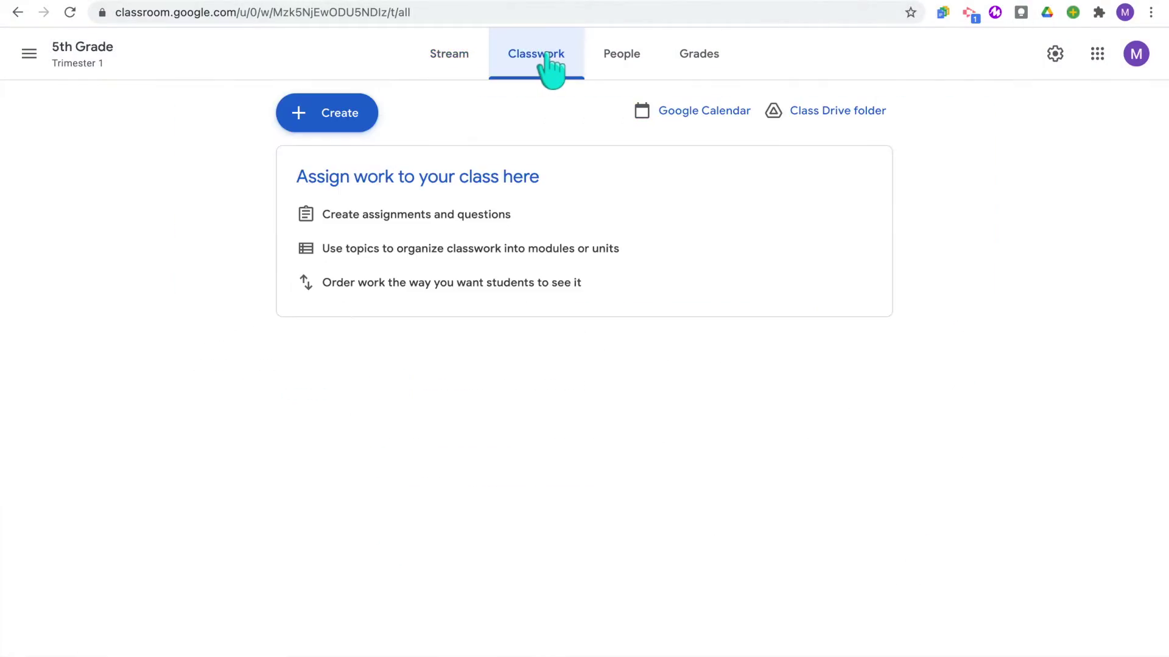
left_click(334, 122)
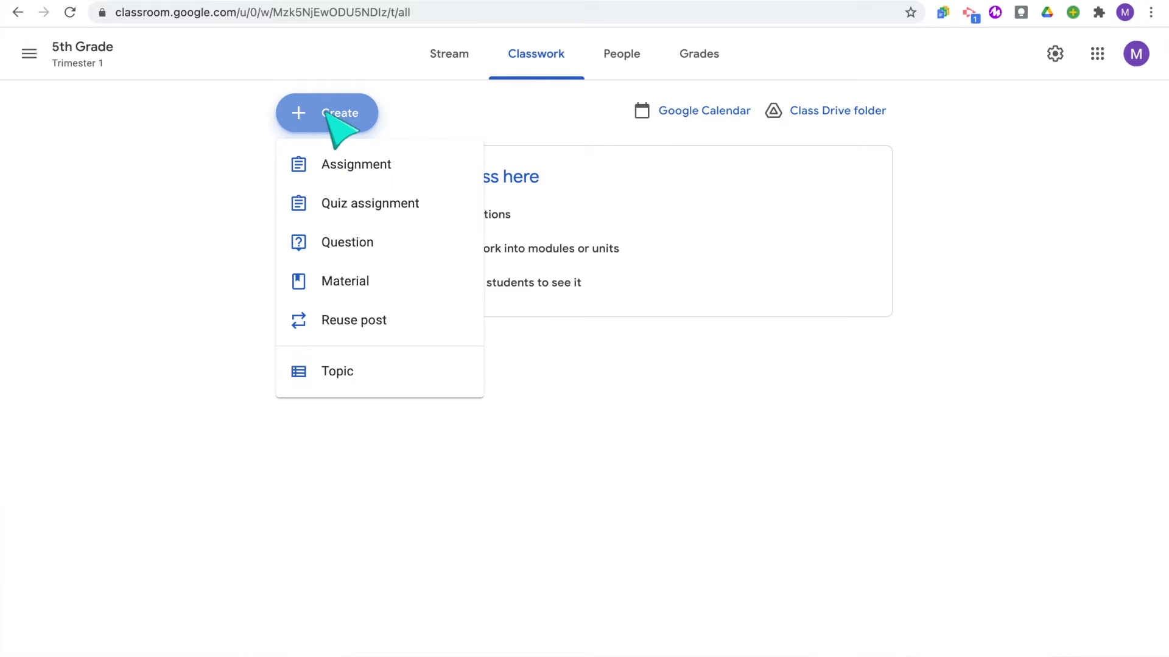
left_click(345, 374)
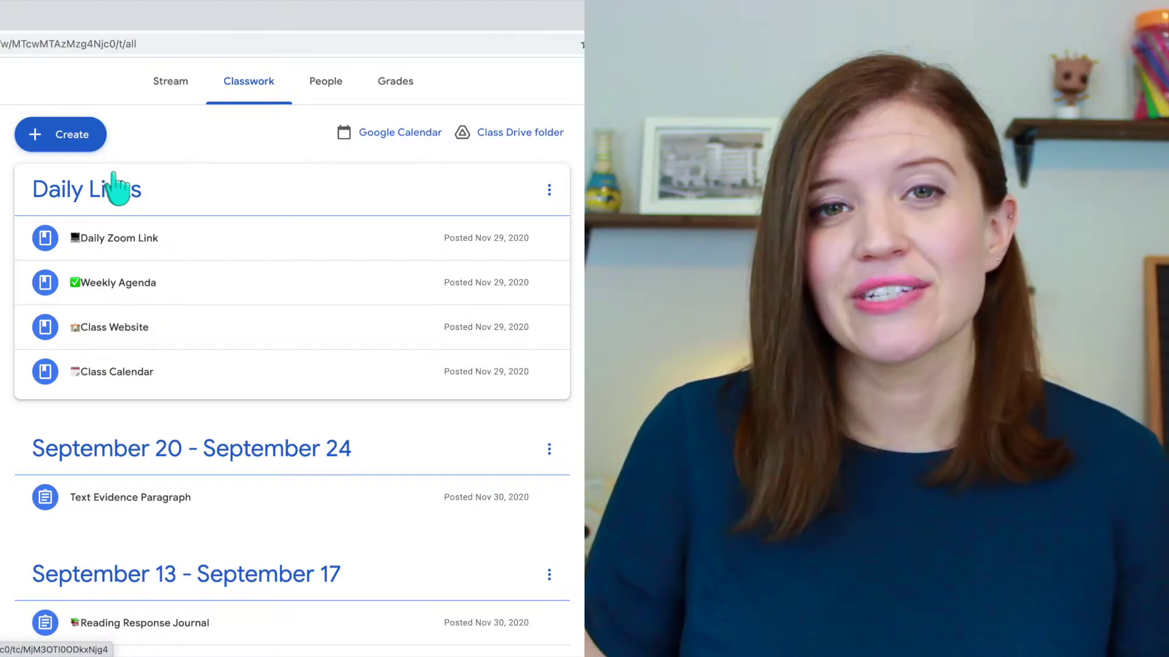
Examine how the sample class's classwork is organized under Daily Links and weekly topics
scroll(292, 366, "down", 5)
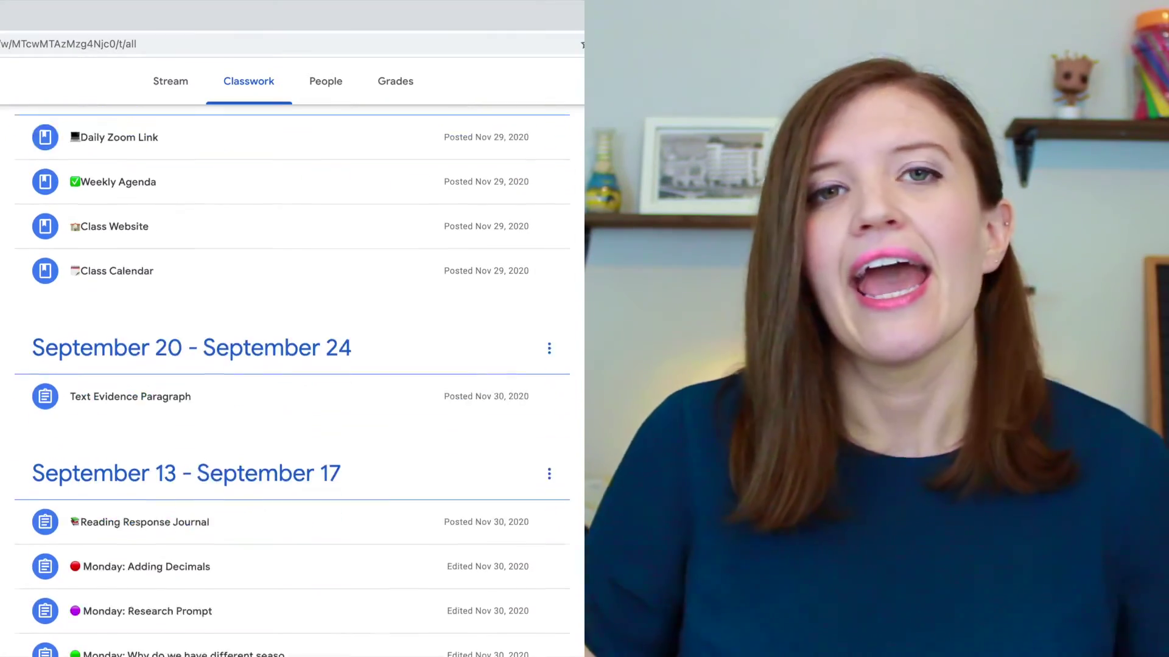
scroll(293, 366, "up", 5)
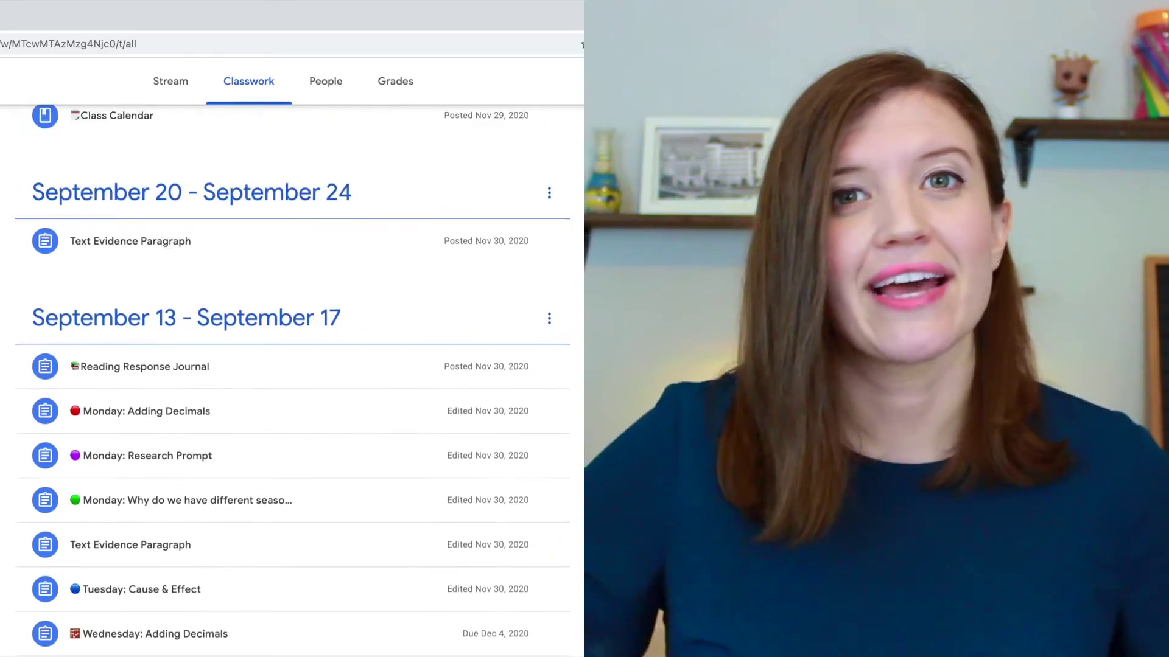
Add a topic named Daily Links to the 5th Grade classwork
left_click_drag(305, 599, 281, 505)
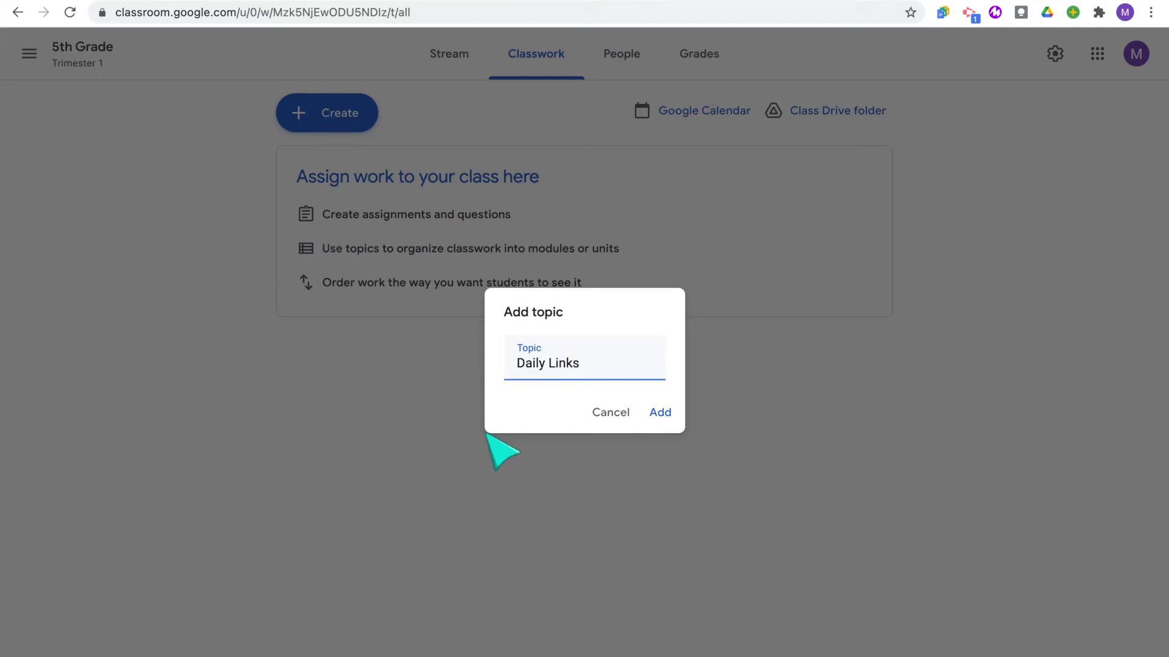
left_click(664, 413)
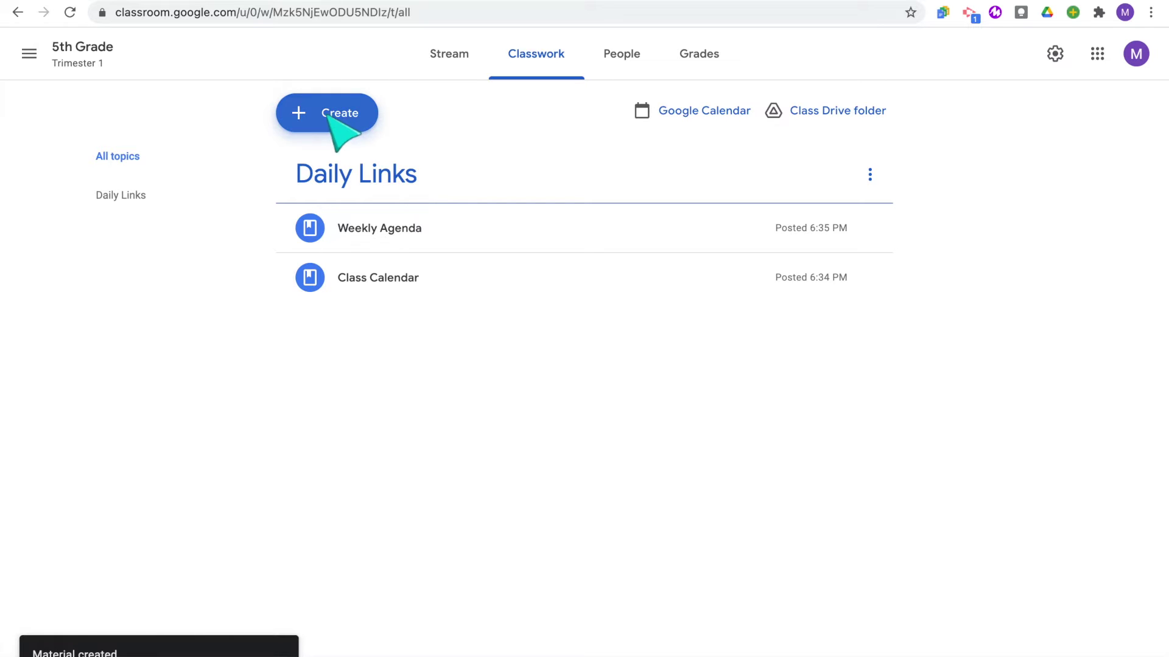
Add a topic named May Do to the classwork and move it below Daily Links
left_click(335, 121)
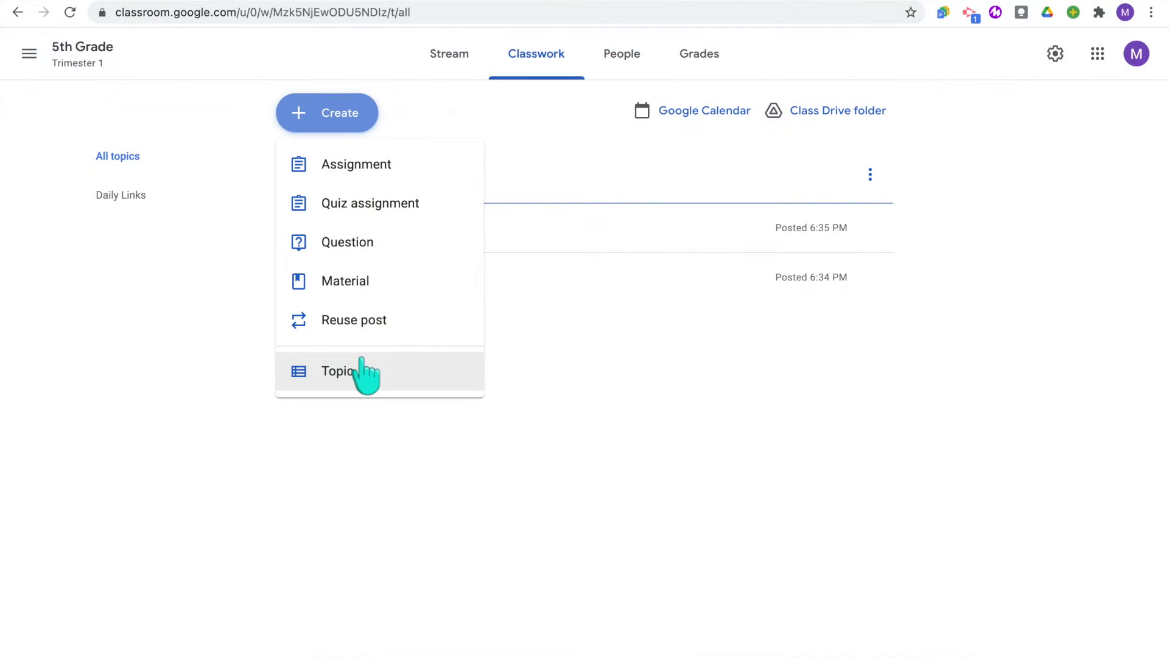
left_click(362, 380)
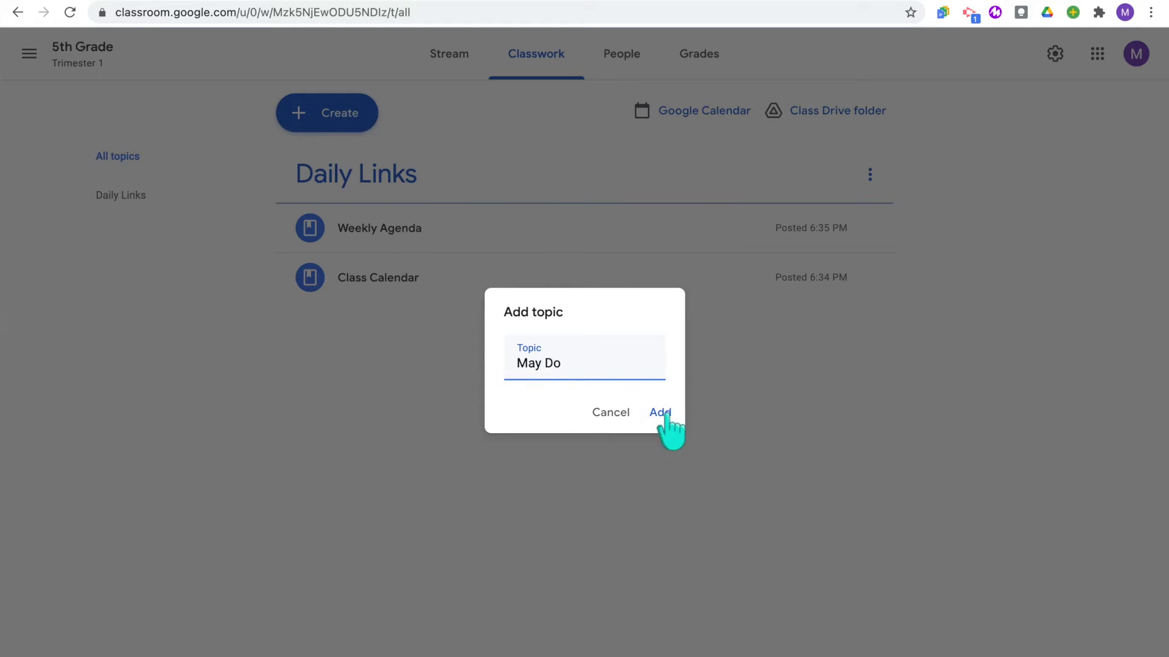
left_click(665, 415)
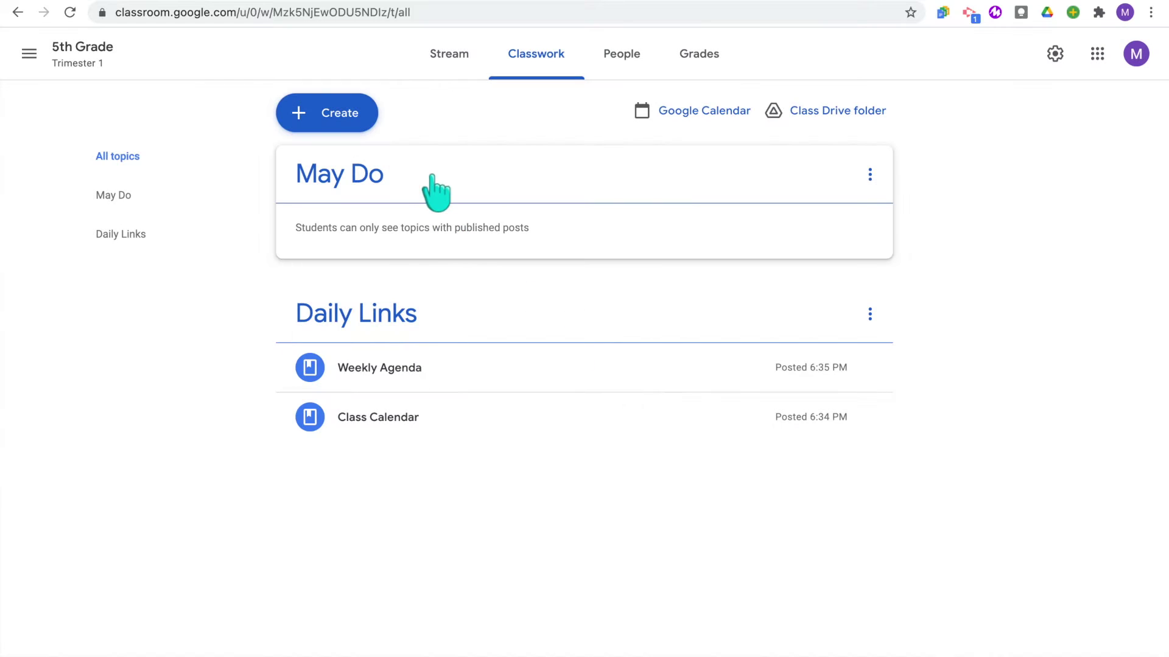
left_click_drag(432, 177, 440, 389)
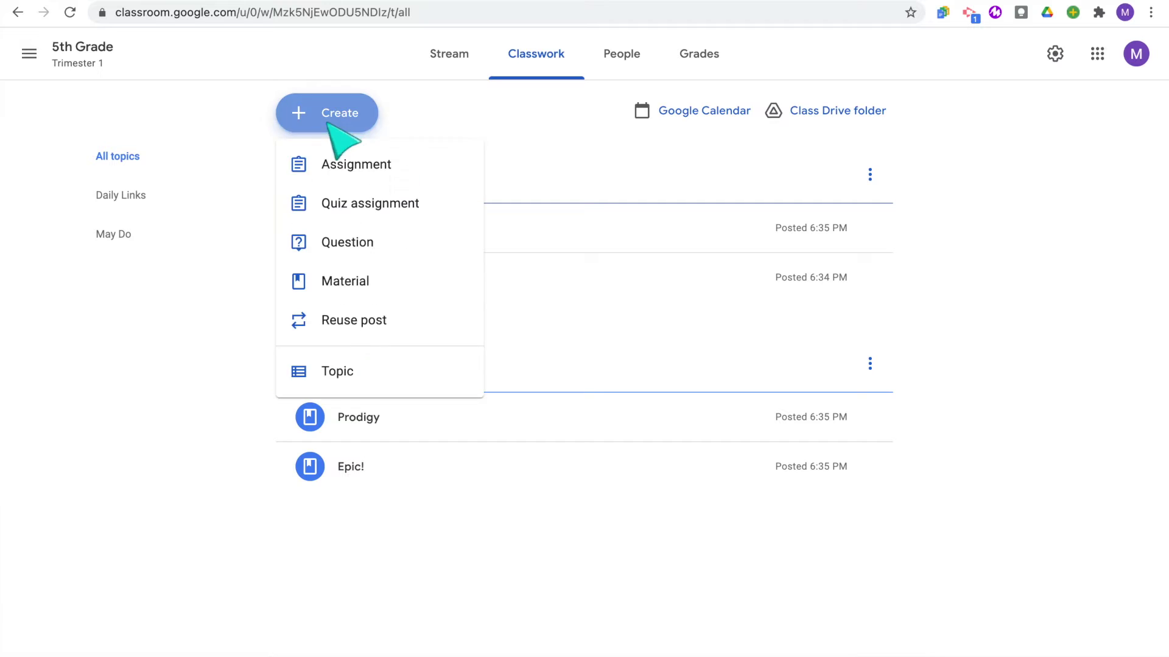
Add a topic named September 20 - September 24 and move it below the May Do topic
left_click(370, 383)
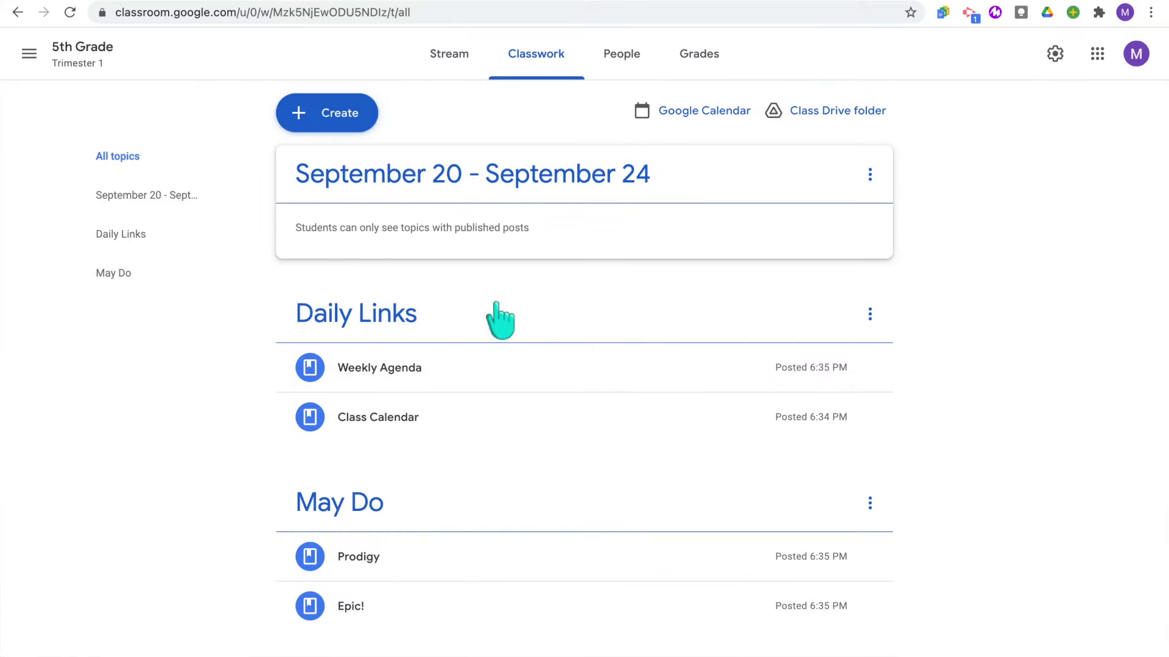
left_click_drag(485, 243, 514, 566)
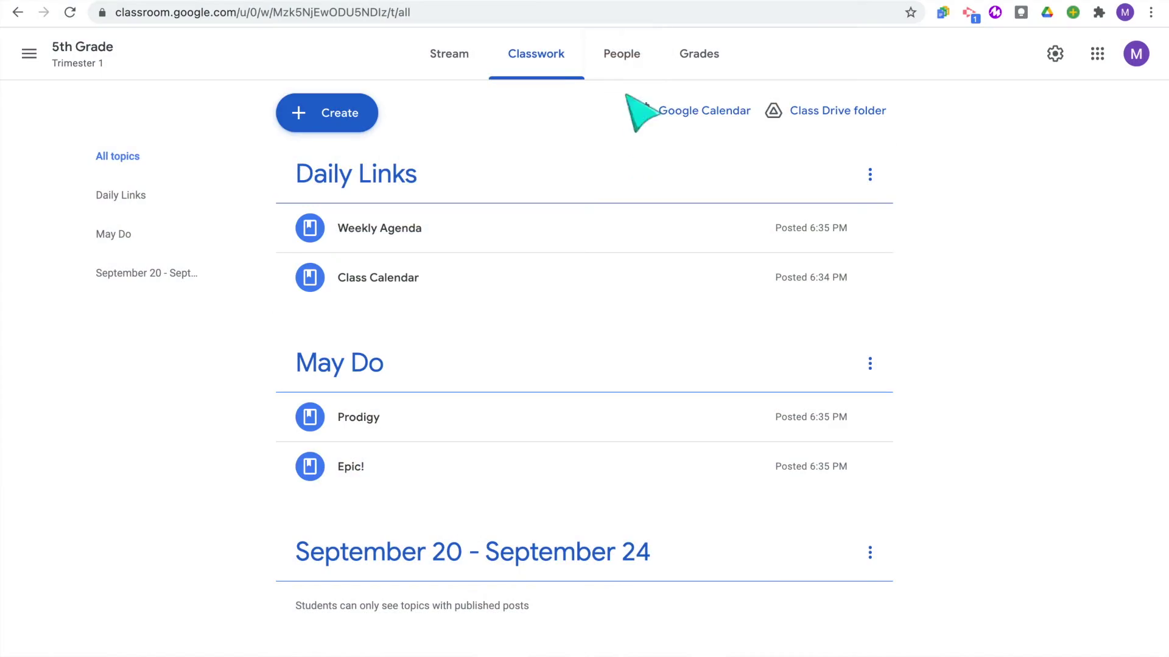
Open the 5th Grade class's people list and copy the invite link for students
left_click(639, 58)
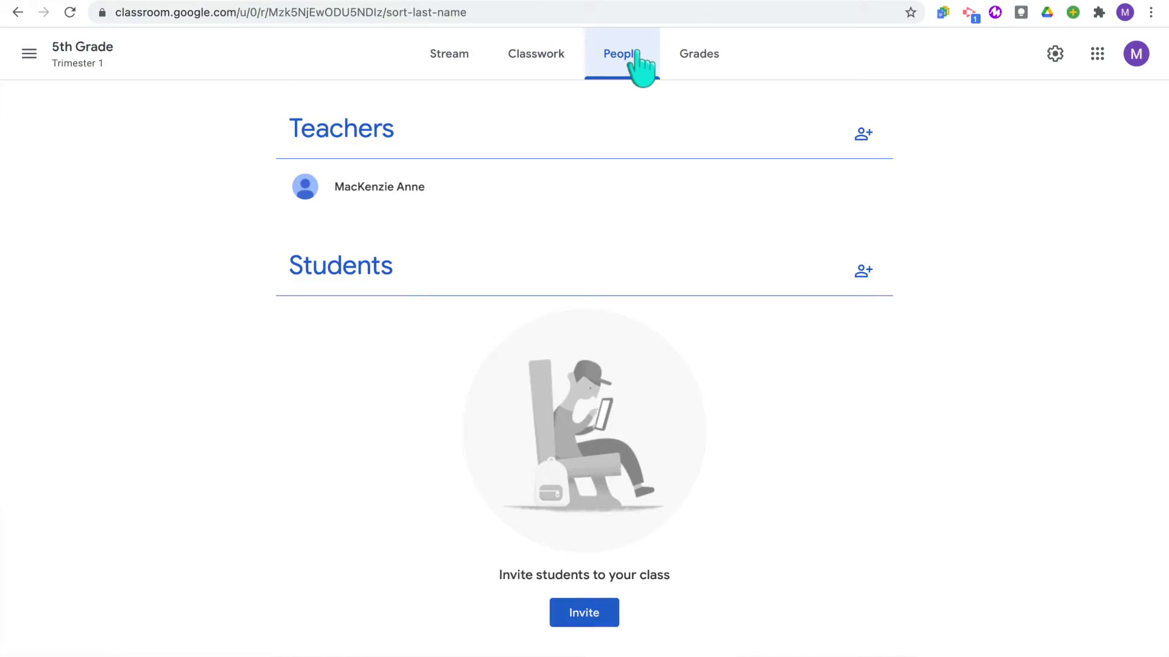
left_click(862, 135)
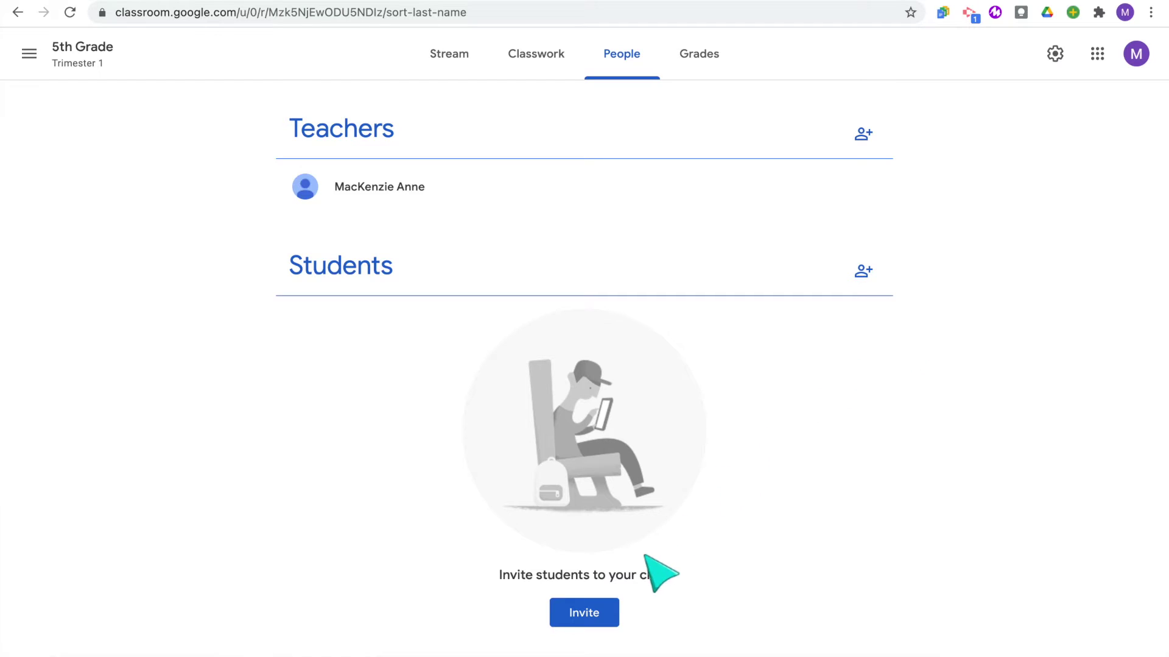
left_click(609, 615)
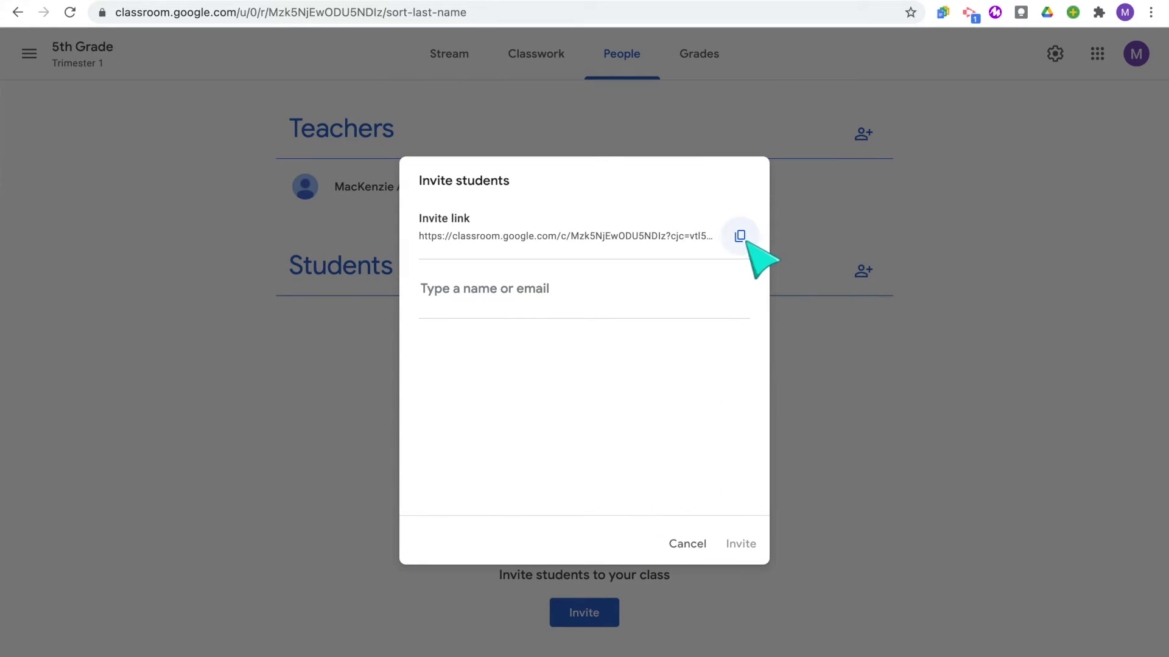
left_click(741, 237)
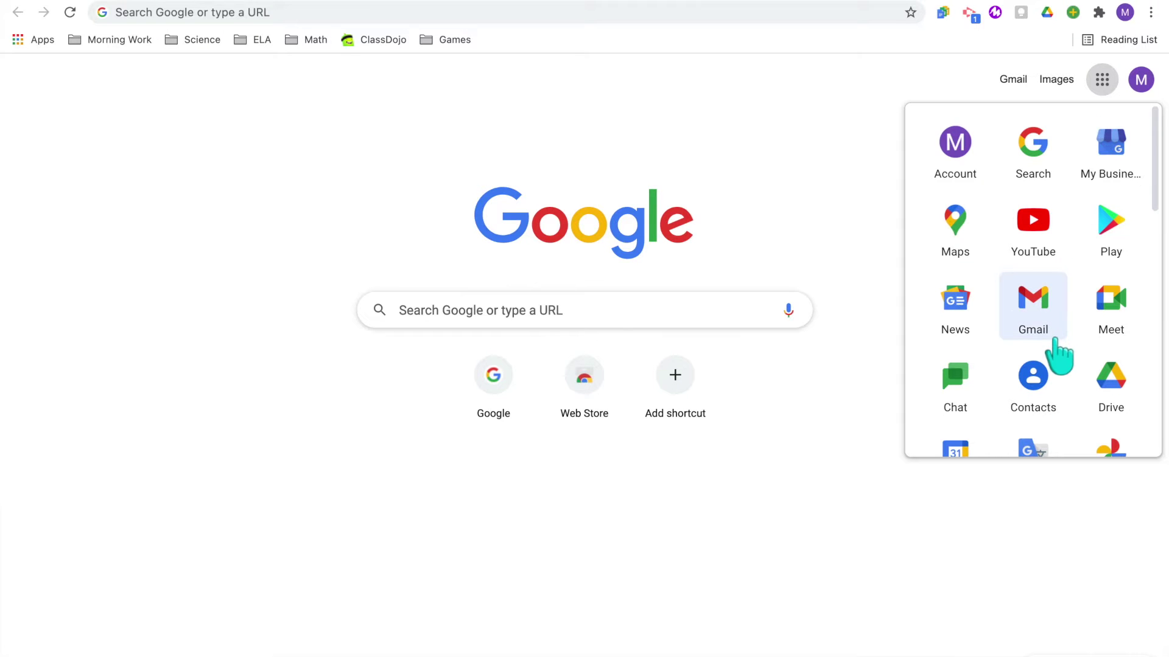
Open Google Classroom from the Google apps and bring up the class code entry for joining a class
scroll(1056, 352, "down", 6)
scroll(1057, 353, "down", 1)
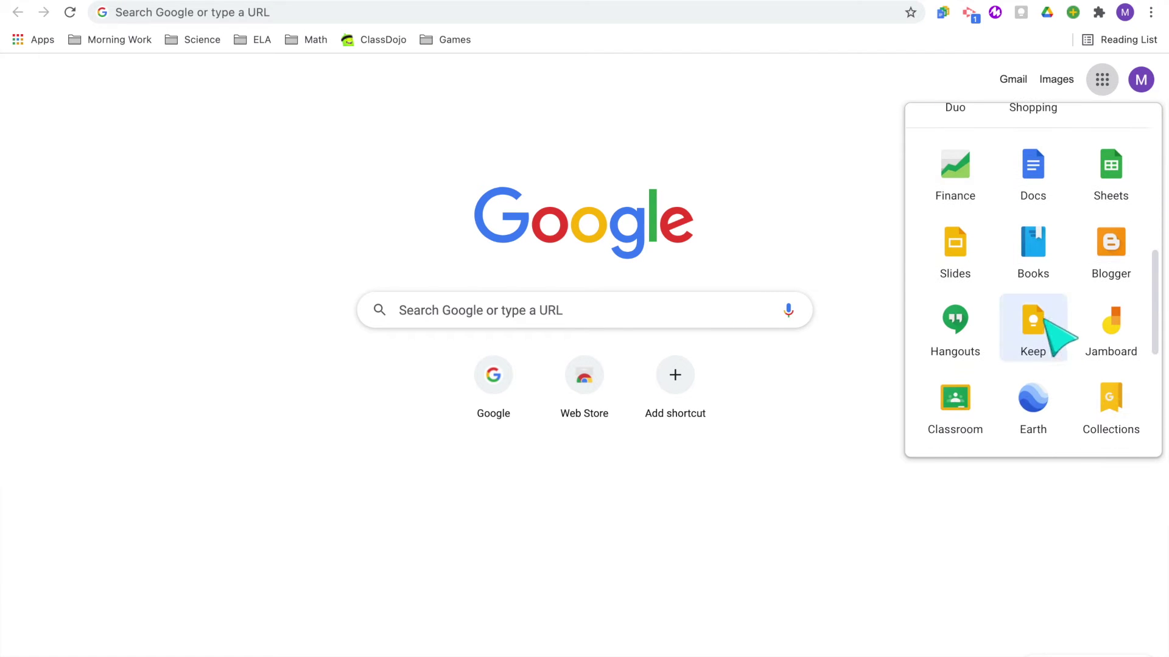
left_click(952, 407)
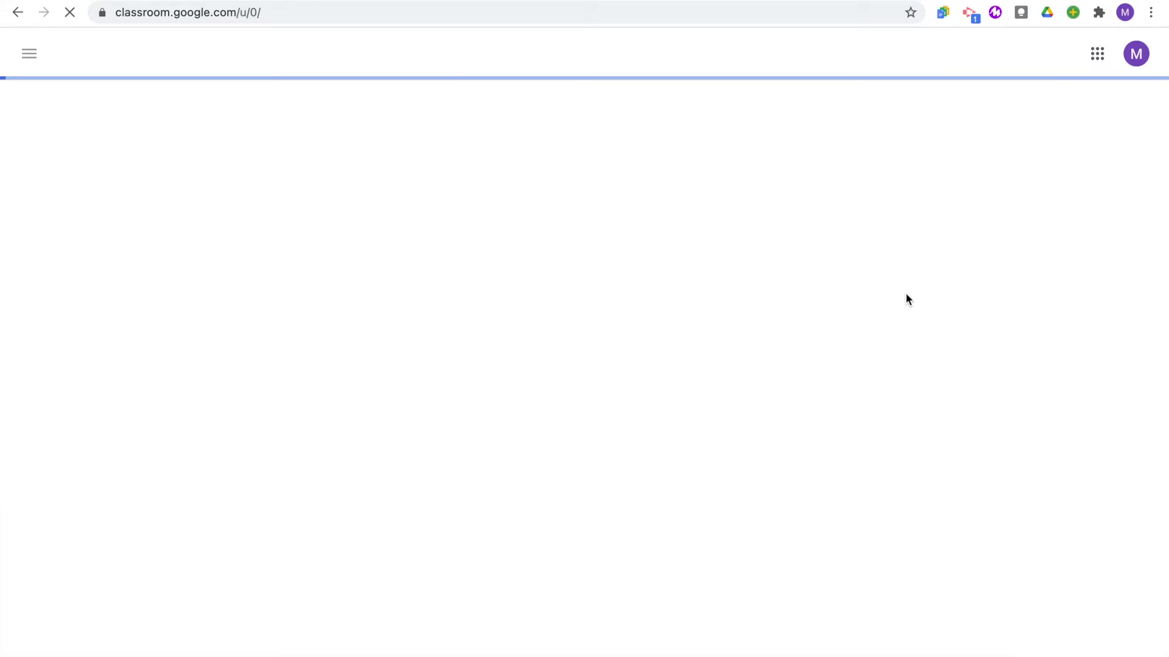
left_click(1056, 66)
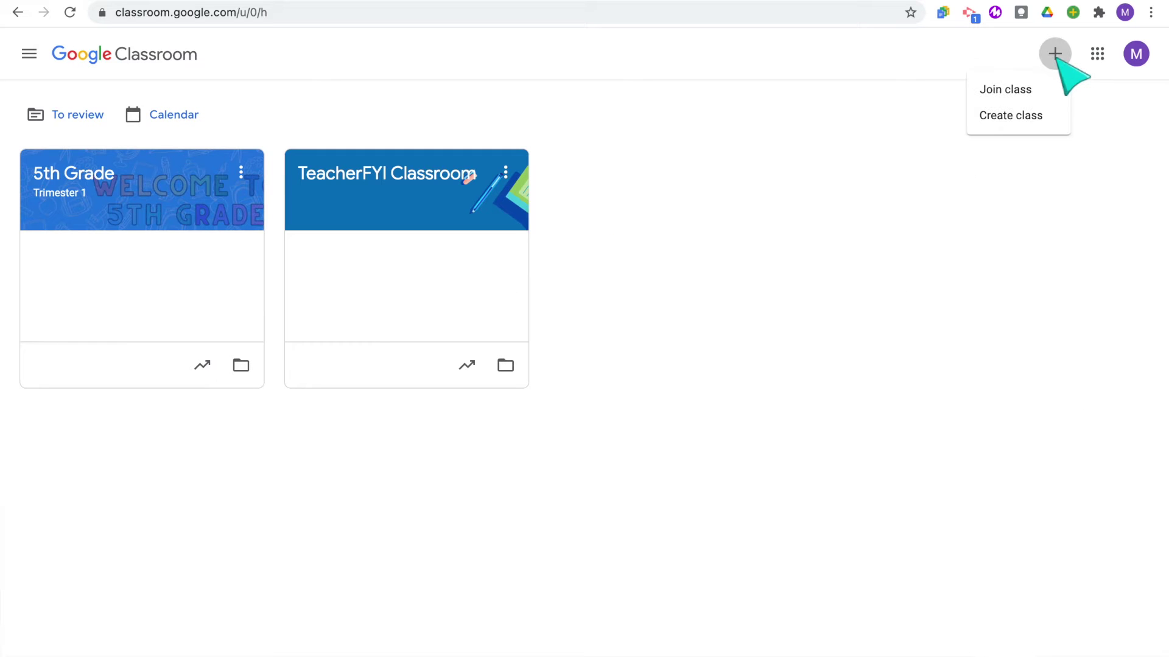
left_click(1055, 93)
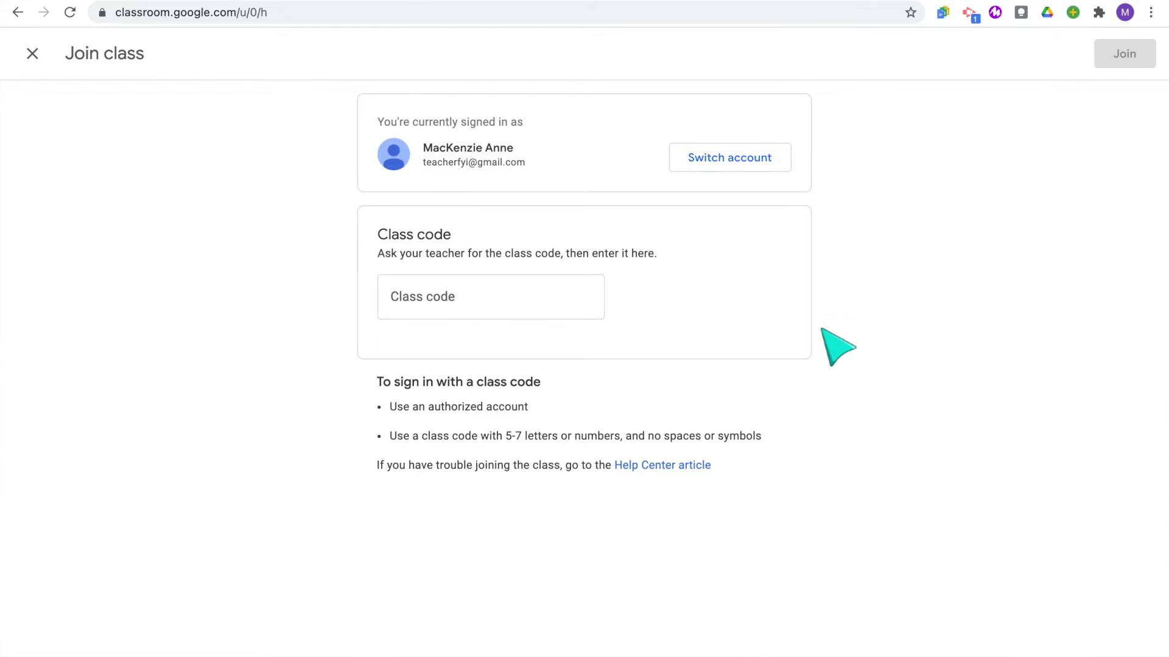
left_click(532, 289)
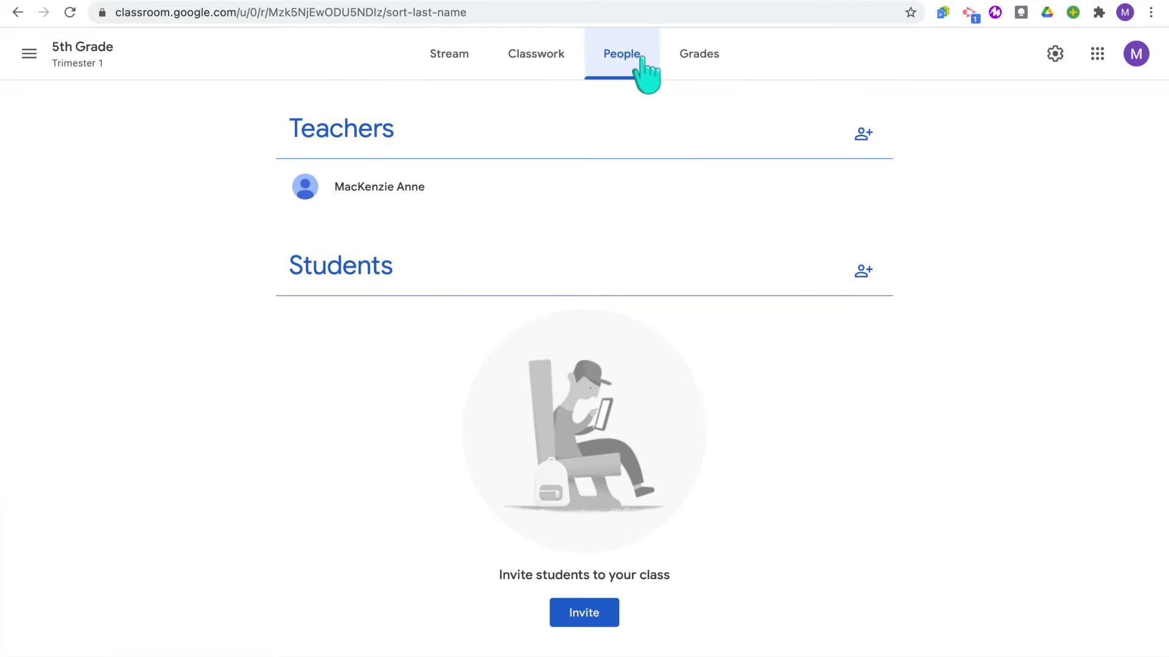
Display the 5th Grade class code from the stream banner enlarged to full screen
left_click(458, 62)
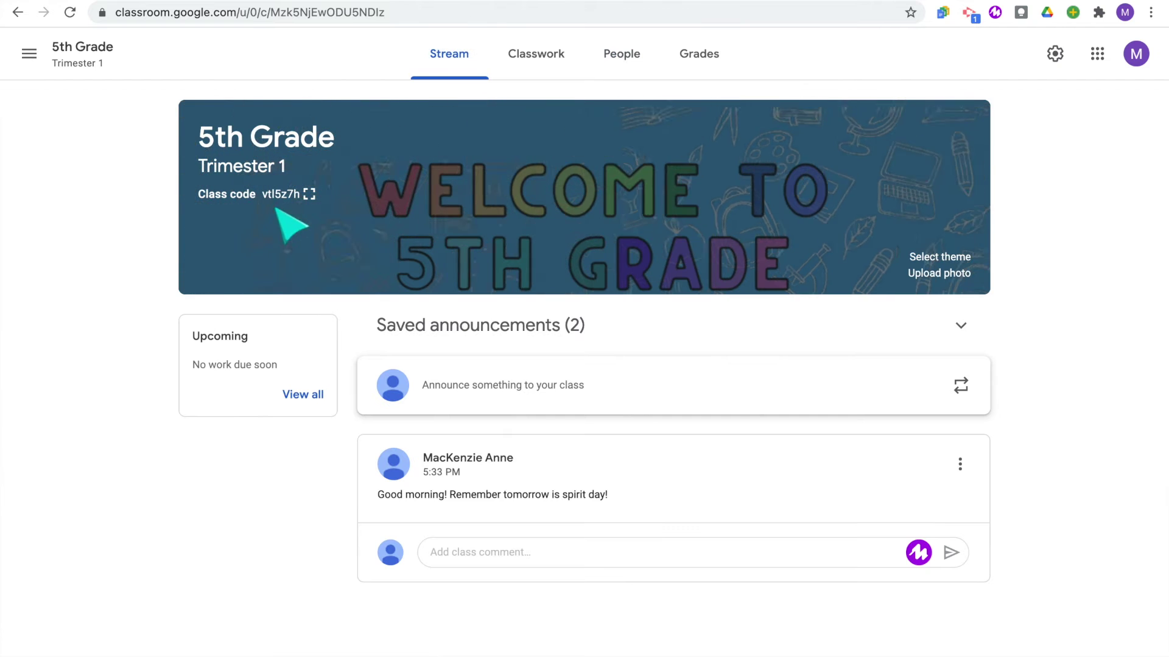
left_click(309, 193)
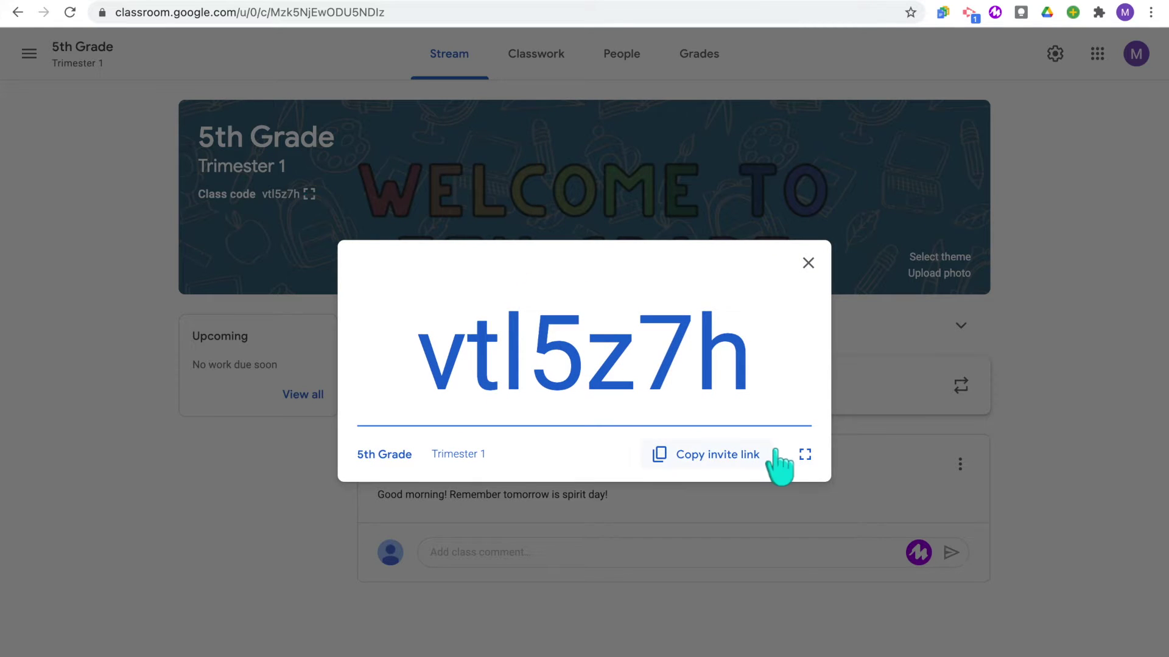
left_click(805, 455)
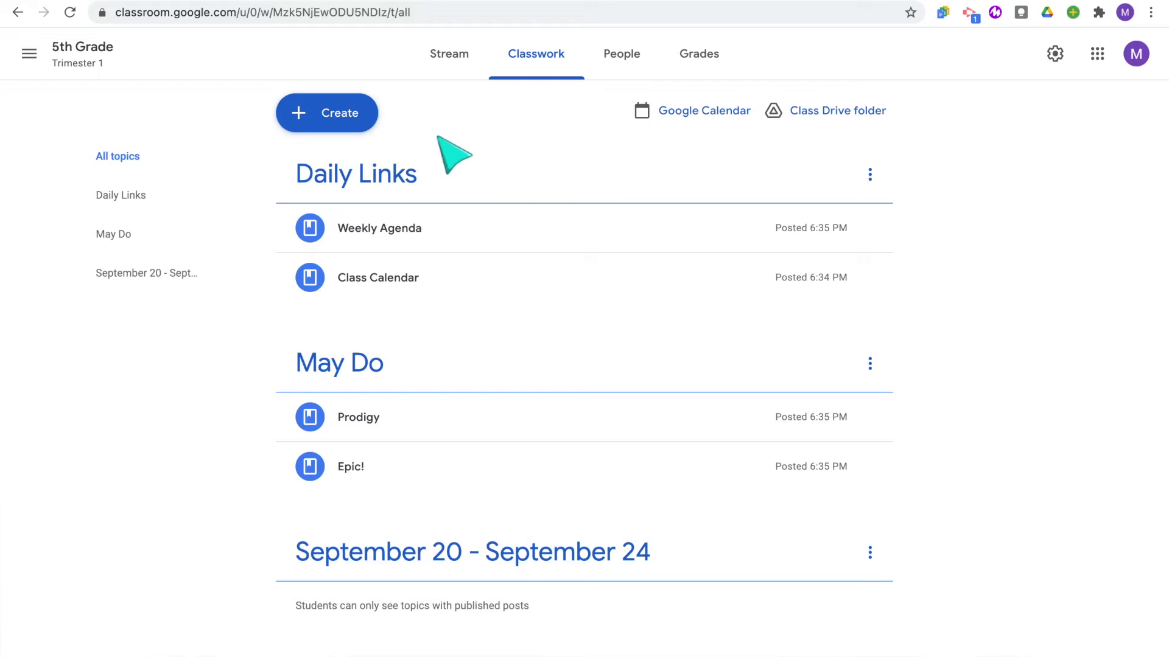
Create a new assignment titled "Parts of a Plant" with a green leaf emoji in front of the title
left_click(326, 117)
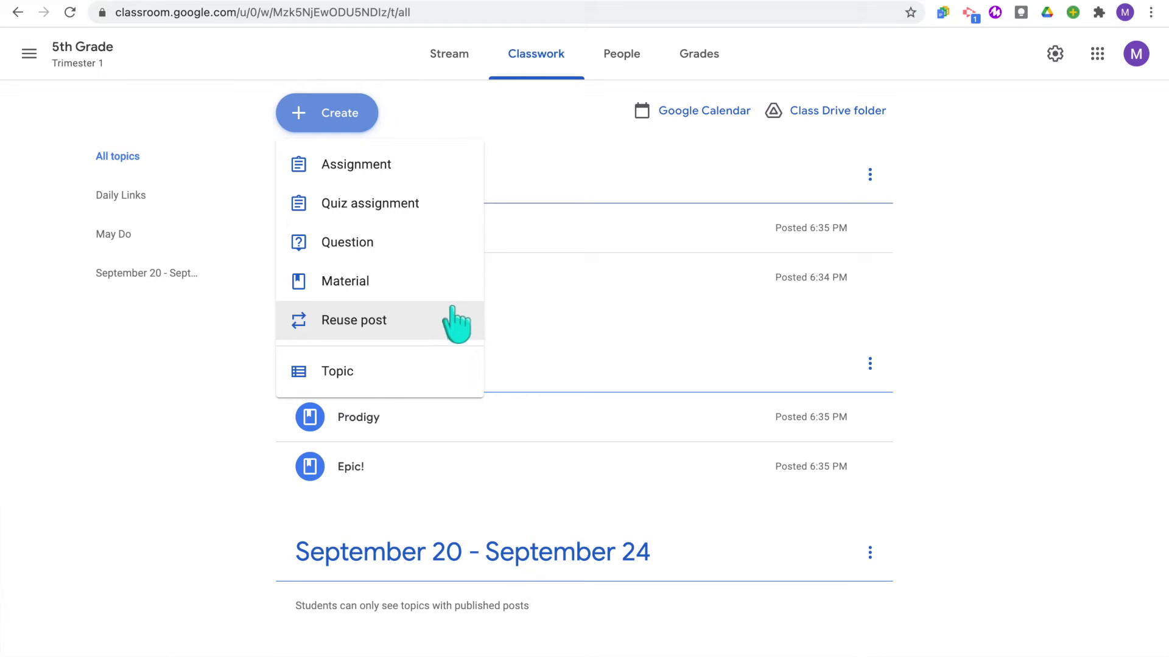
left_click(438, 177)
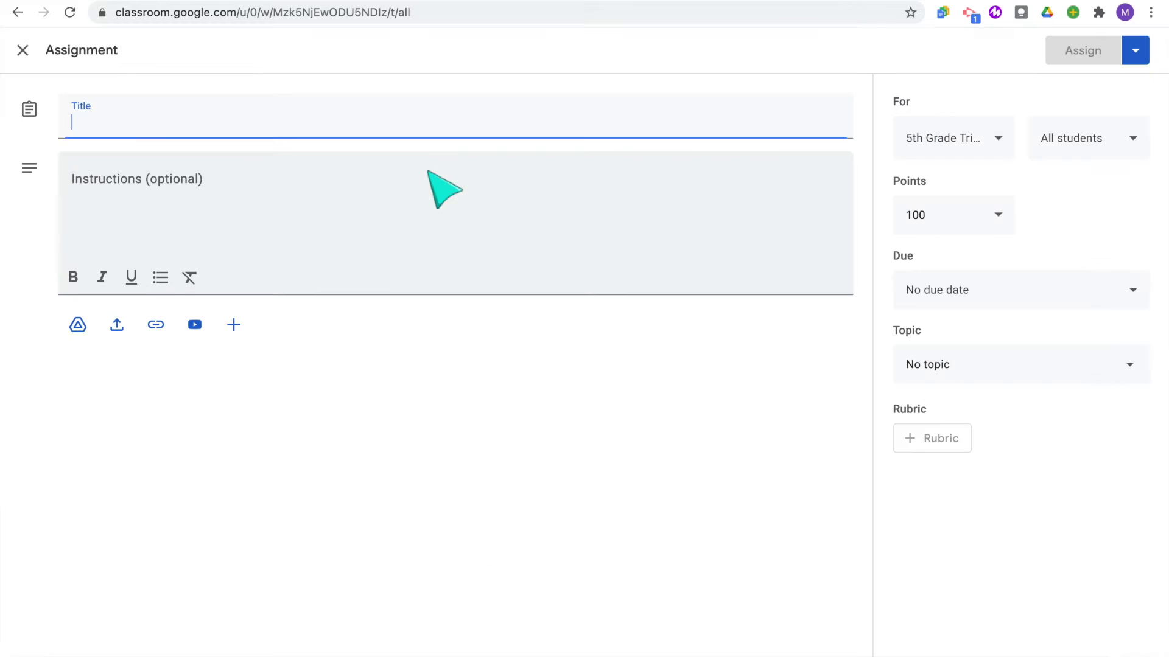
type("Part")
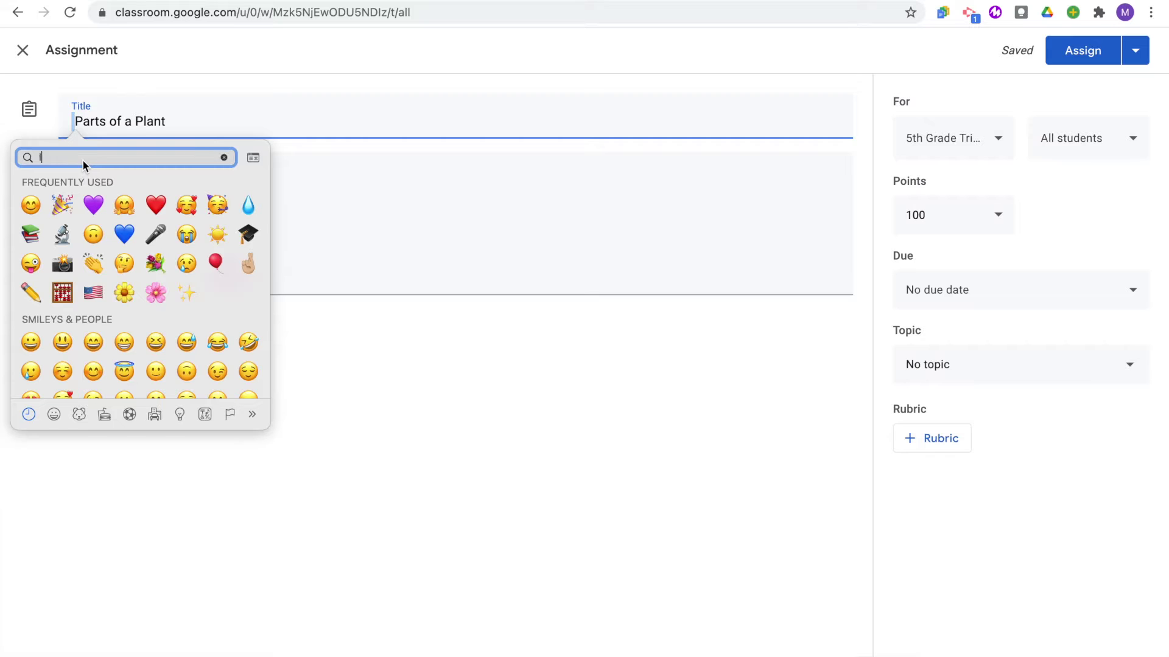
type("leaf")
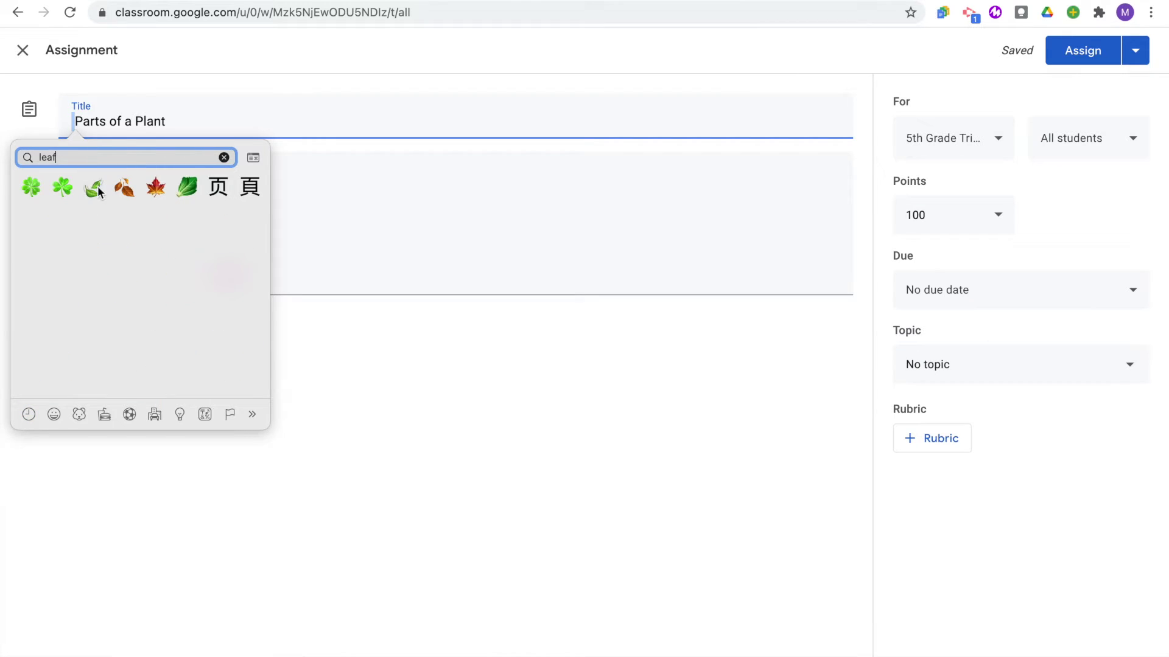
left_click(94, 188)
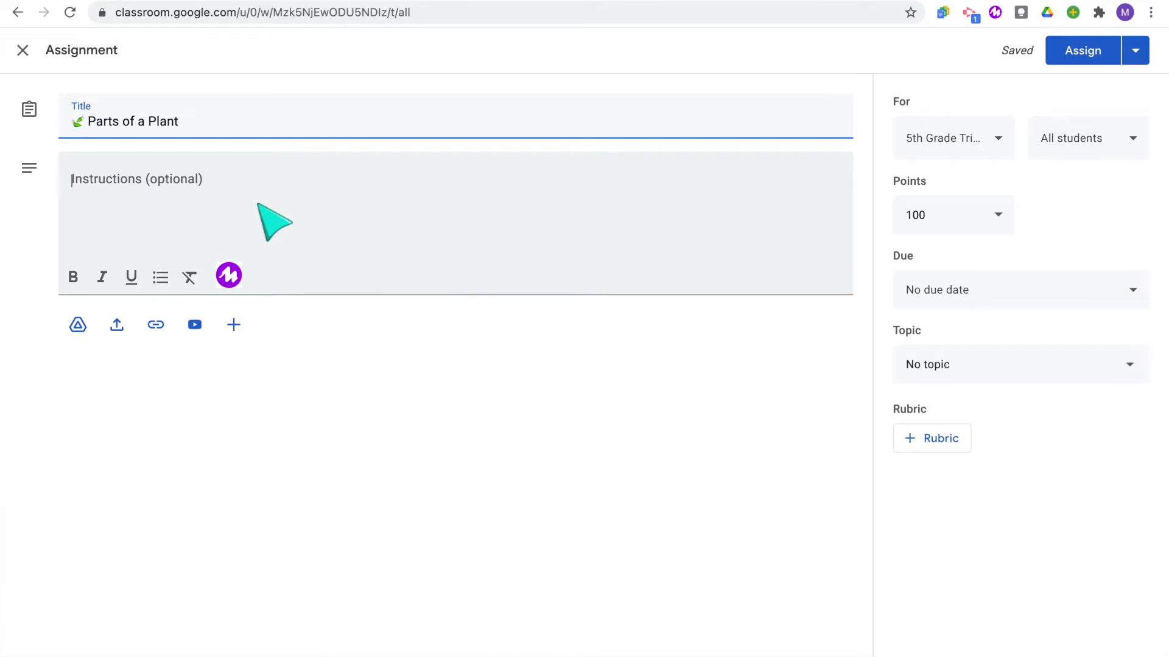
Attach the Parts of a Plant Google Doc from Drive to the assignment
left_click(273, 222)
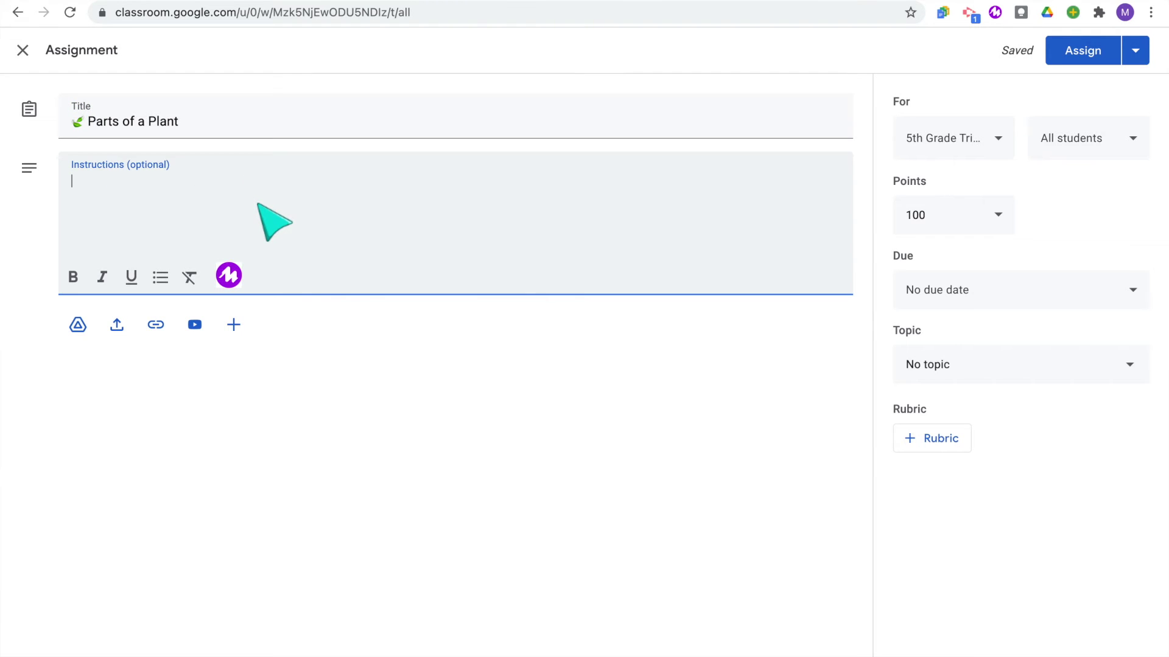
left_click(78, 325)
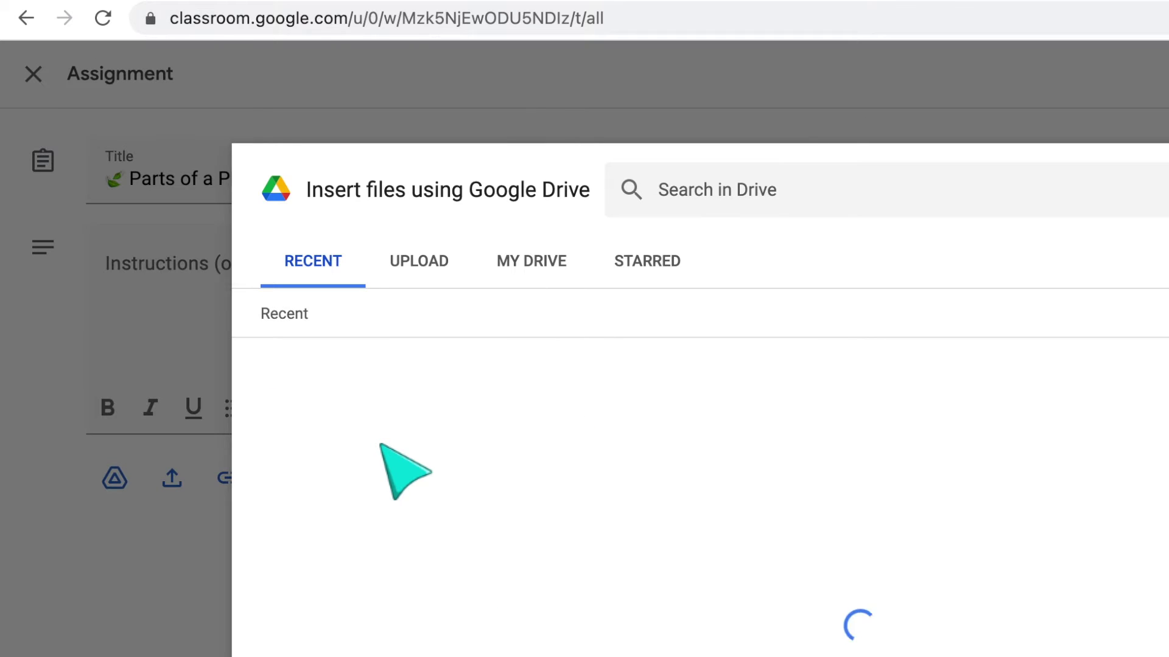
double_click(385, 449)
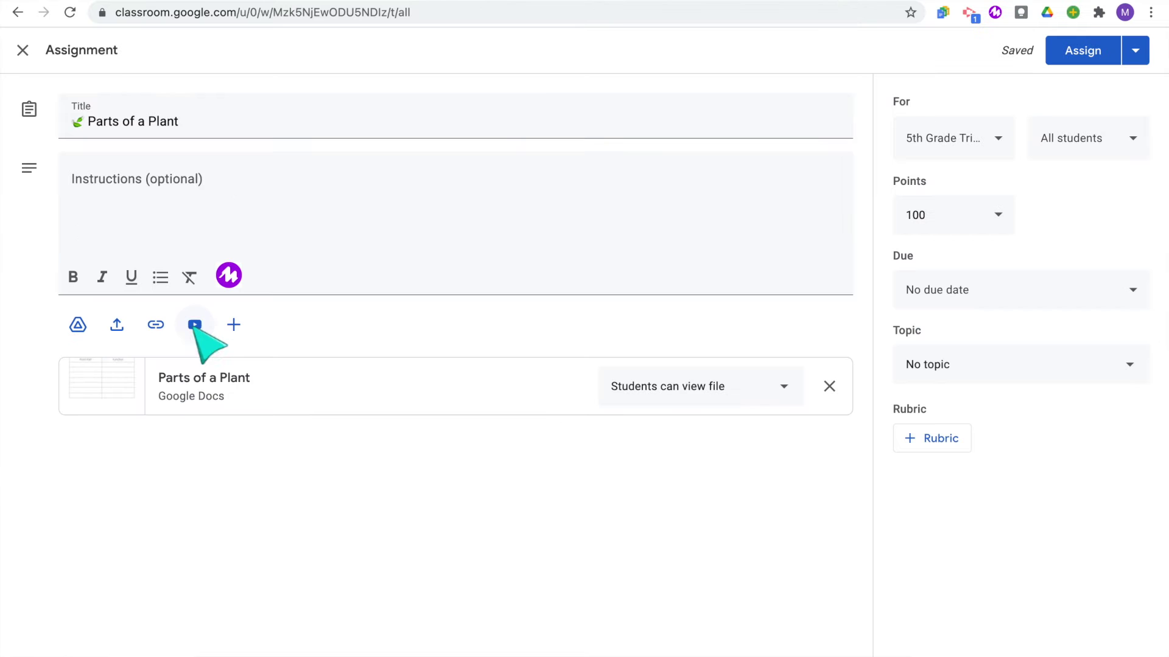
Attach the Dr. Binocs Show video from a YouTube search for "parts of a plant" and set the document to make a copy for each student
left_click(194, 325)
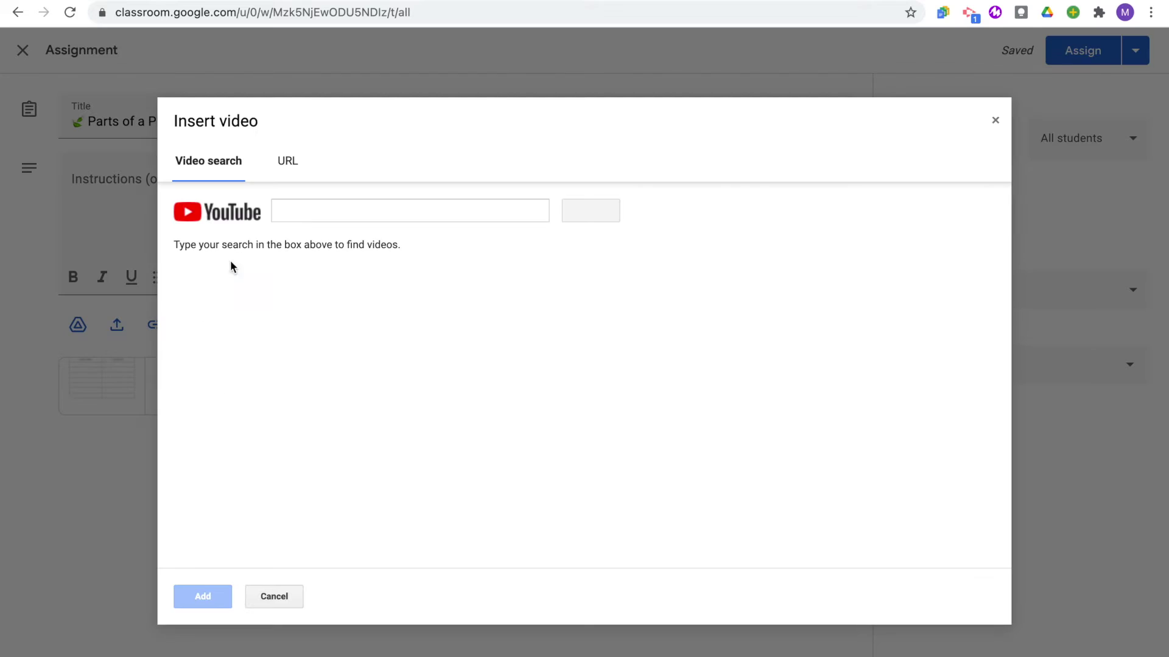
type("parts ")
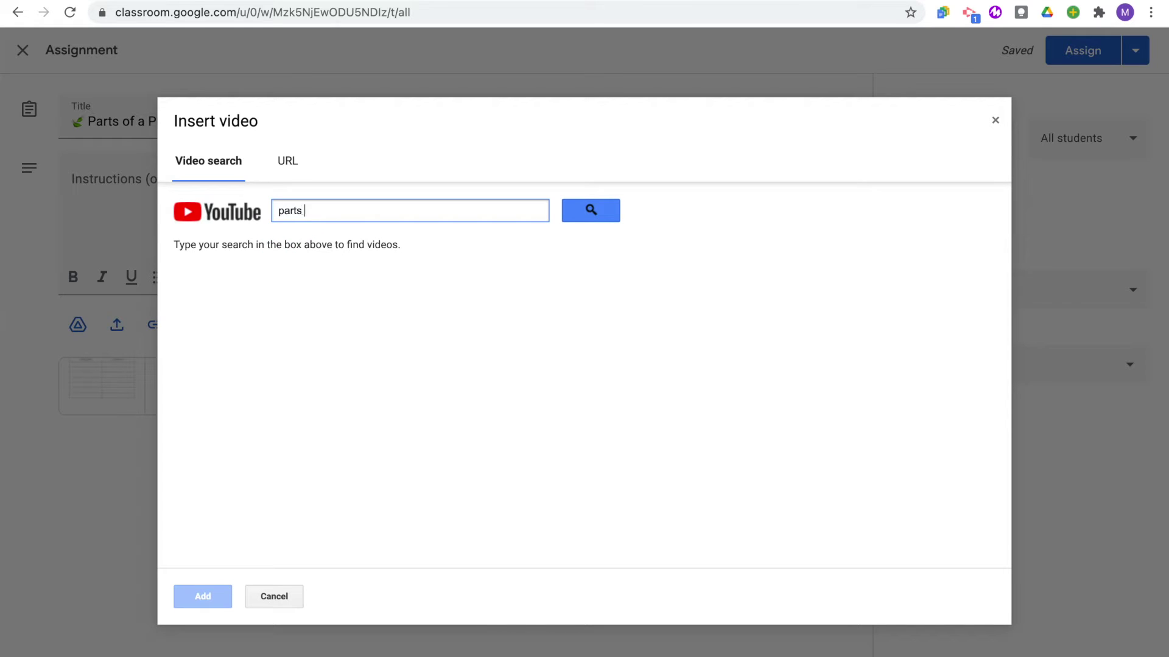
type("of a plant")
key("Return")
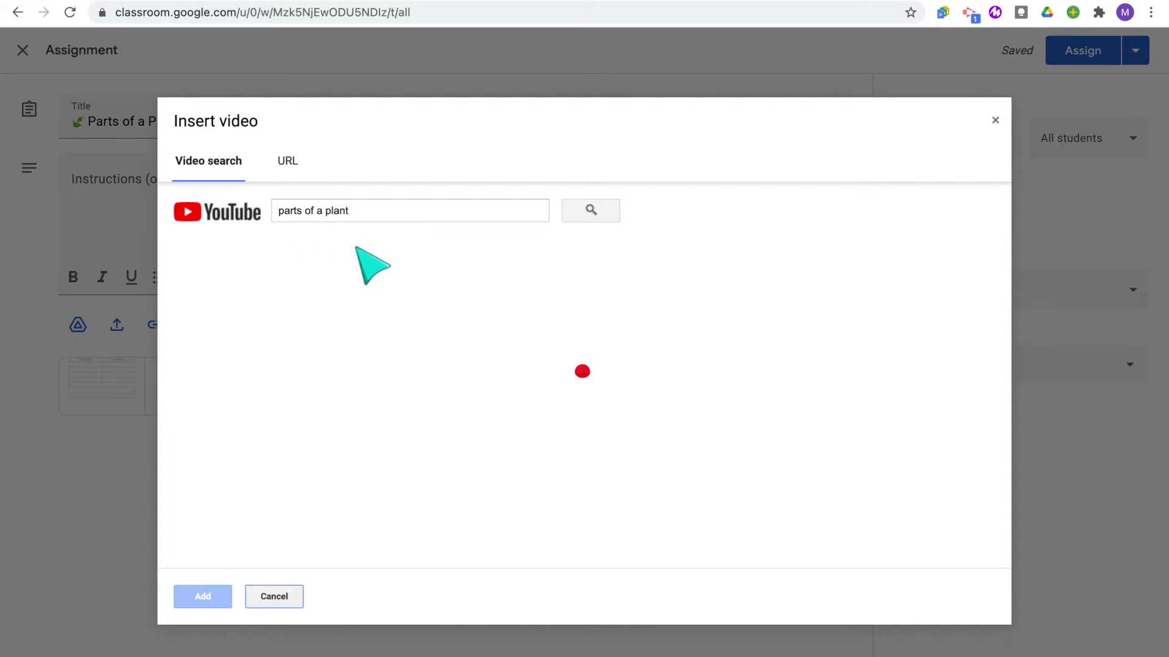
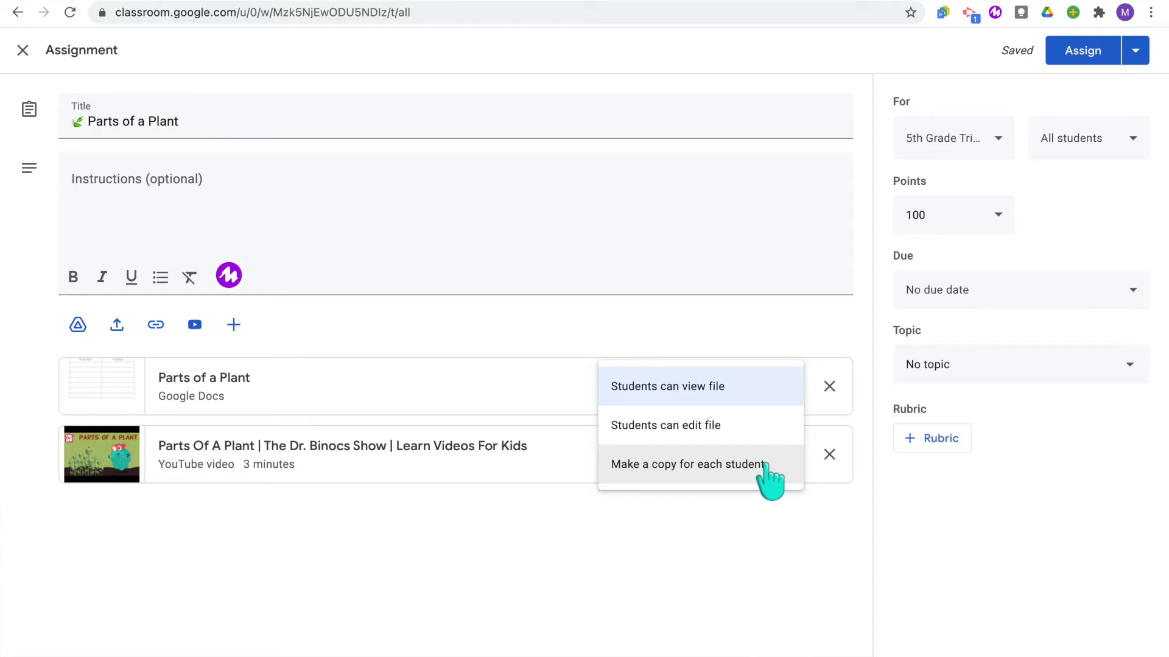
left_click(766, 466)
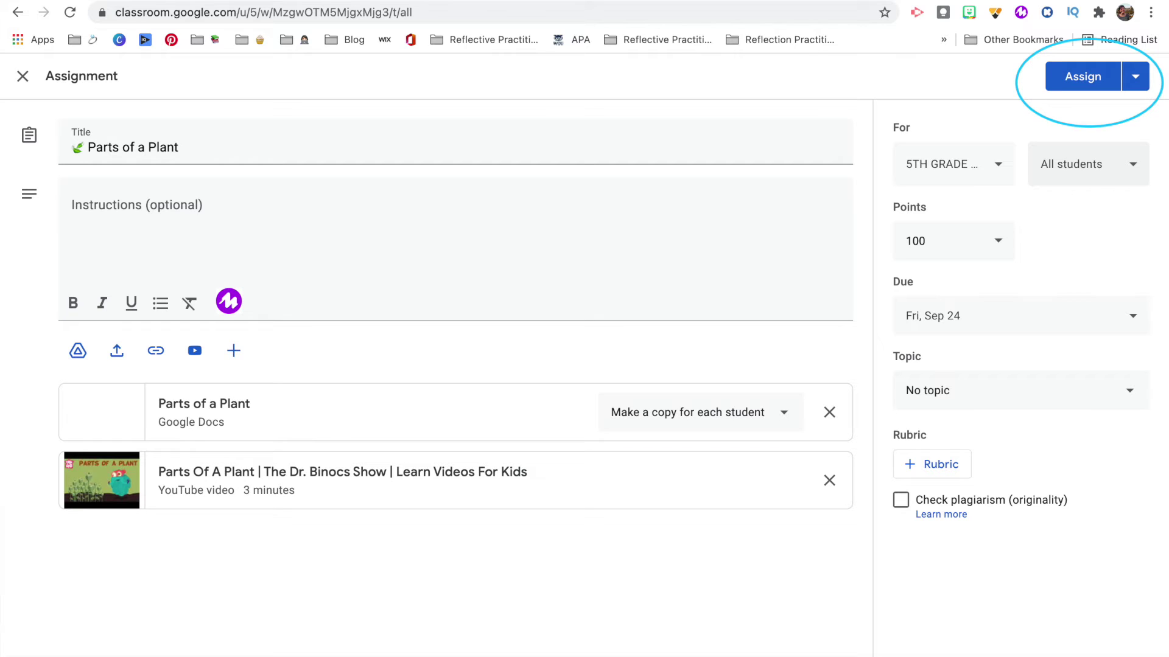
Restrict the Parts of a Plant assignment to only the second student in the class list
left_click(1136, 162)
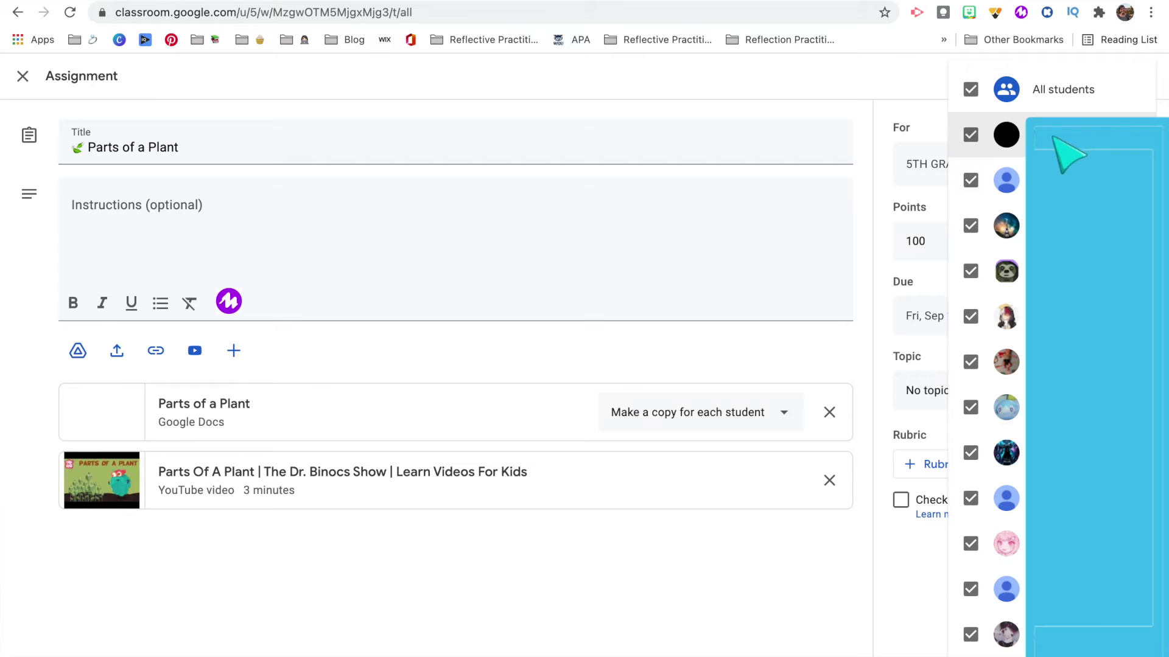
left_click(970, 89)
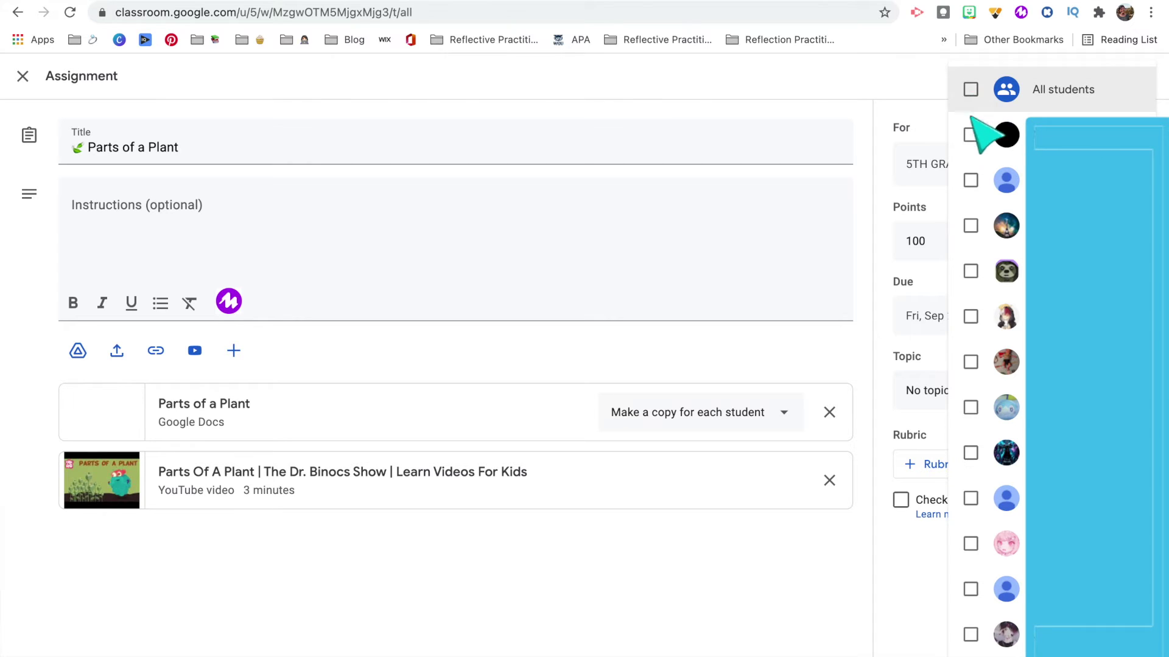
left_click(970, 180)
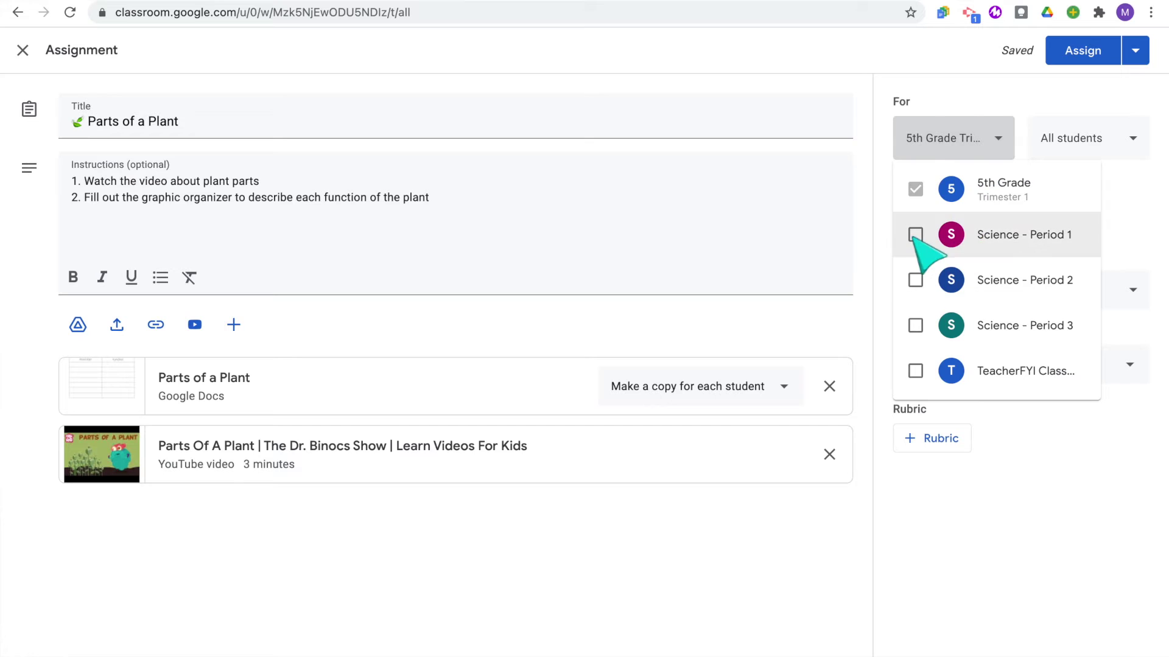
Try assigning the work to Science - Period 1, Period 2 and Period 3 as well, and return to 5th Grade only
left_click(916, 234)
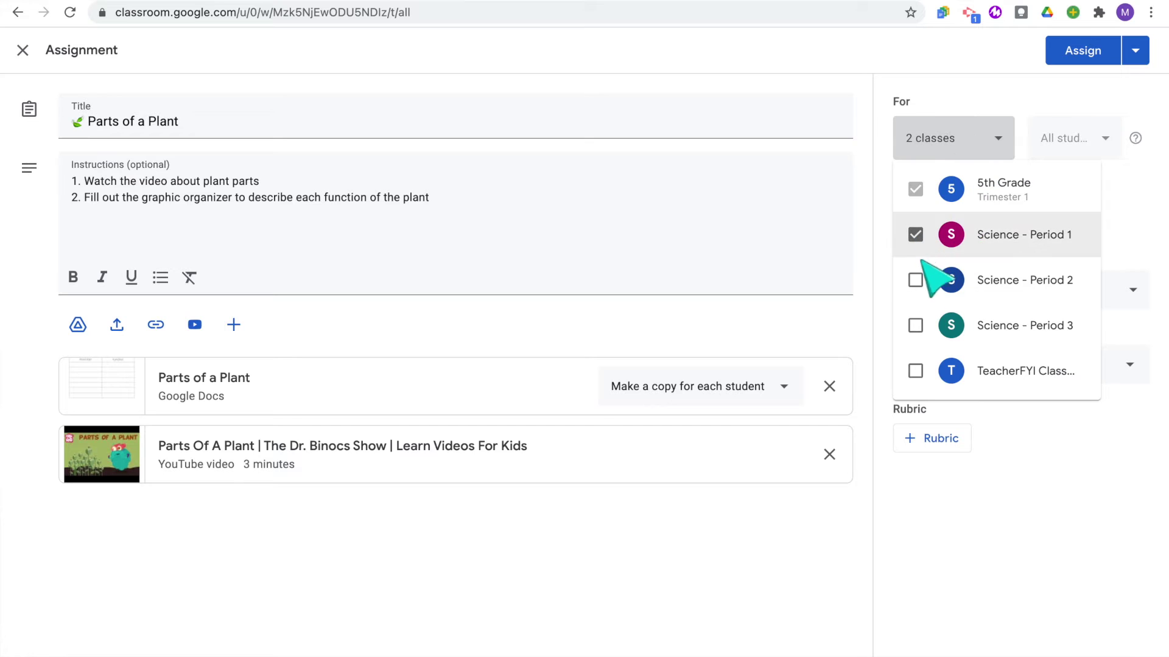
left_click(915, 280)
left_click(915, 325)
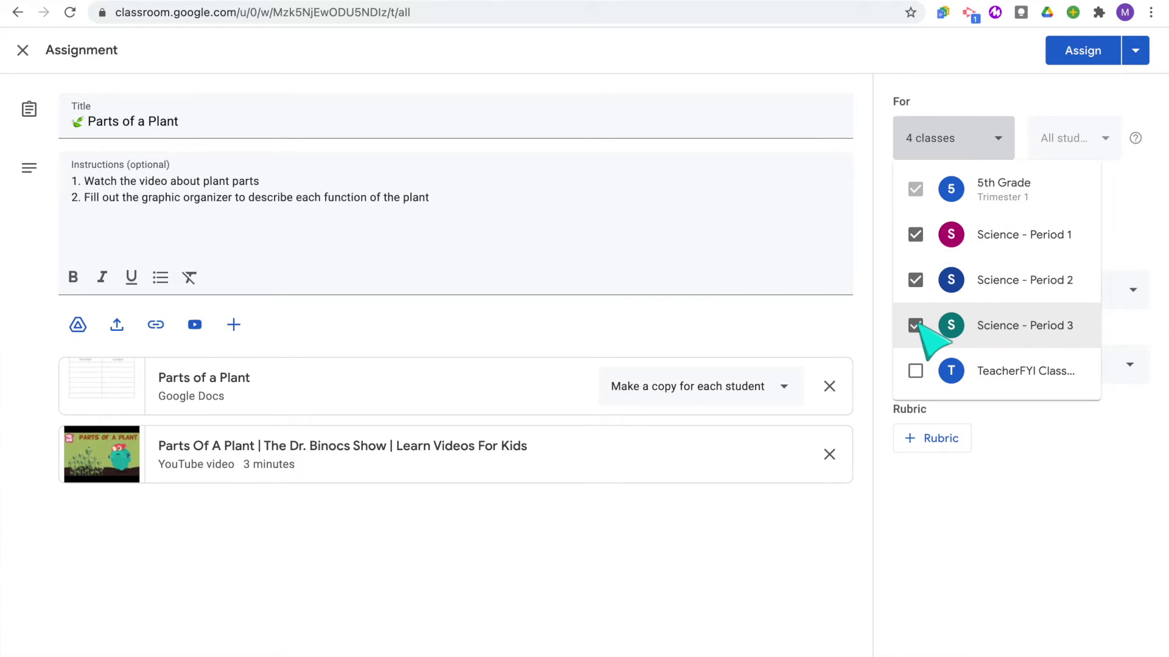
left_click(1120, 208)
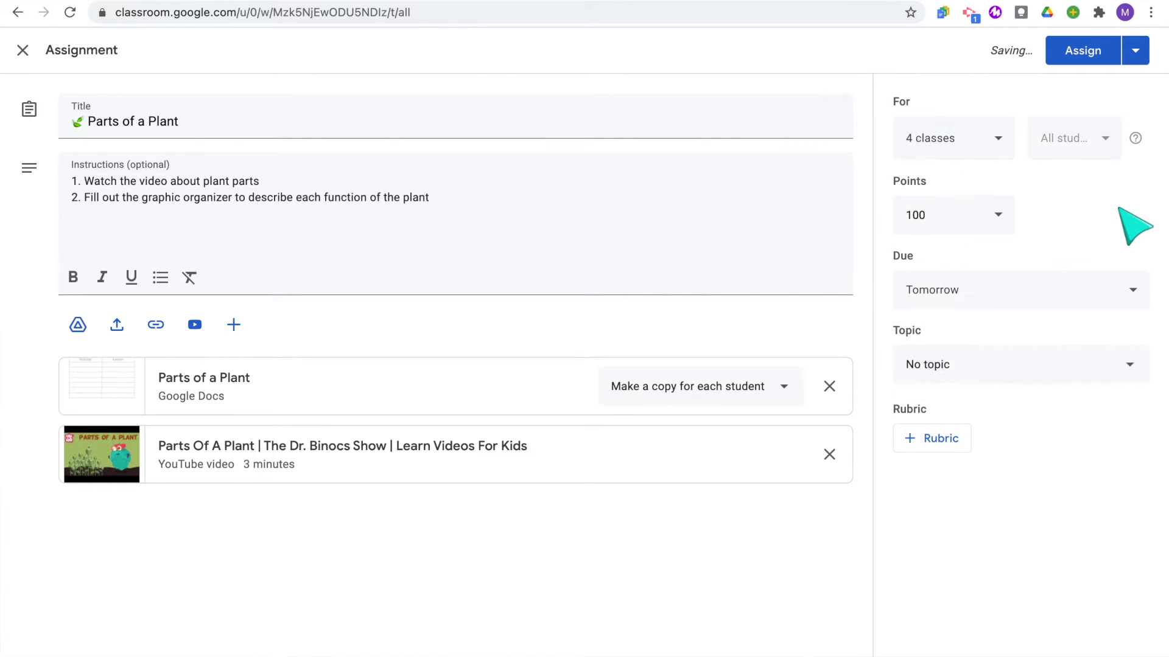
left_click(960, 149)
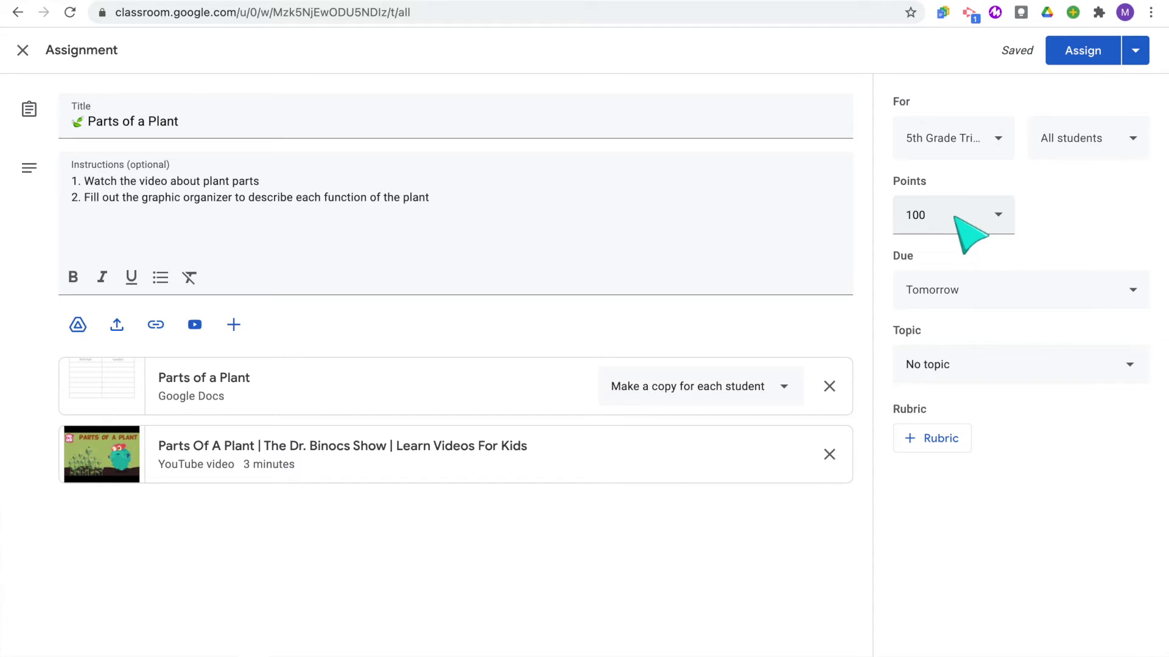
Set the assignment's points to 10 and its due date to Fri, Sep 24
left_click(968, 236)
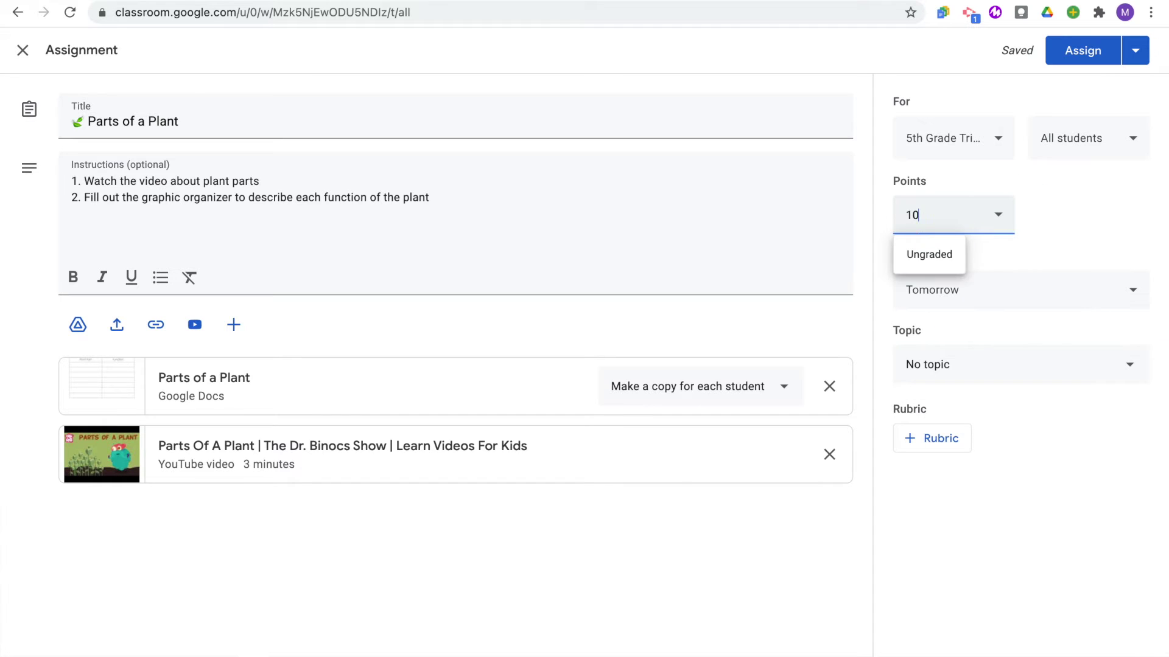
left_click(994, 298)
left_click(1002, 364)
left_click(1055, 503)
left_click(1082, 235)
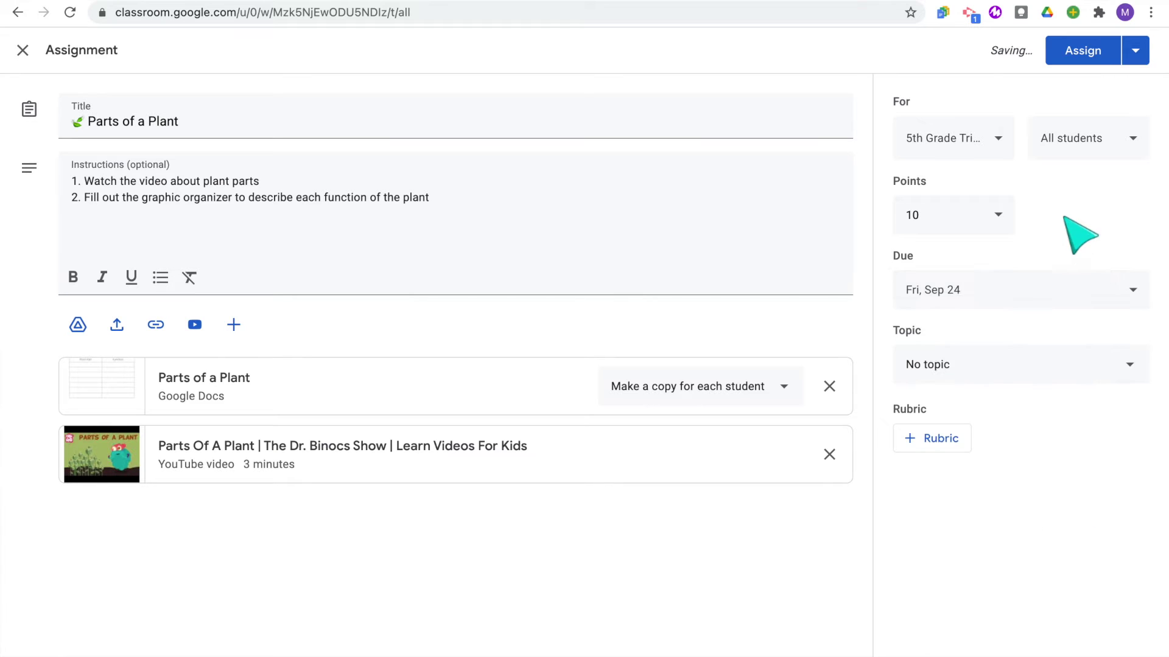
File the assignment under the topic September 20 - September 24 and check the options for adding a rubric
left_click(994, 377)
left_click(989, 536)
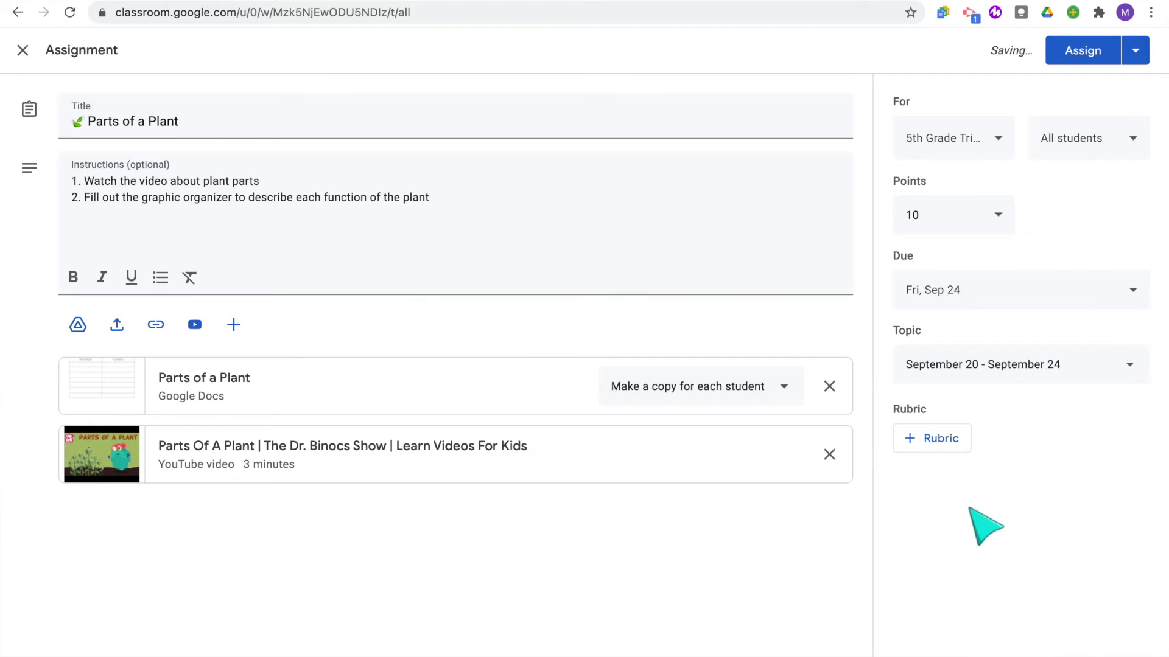
left_click(935, 444)
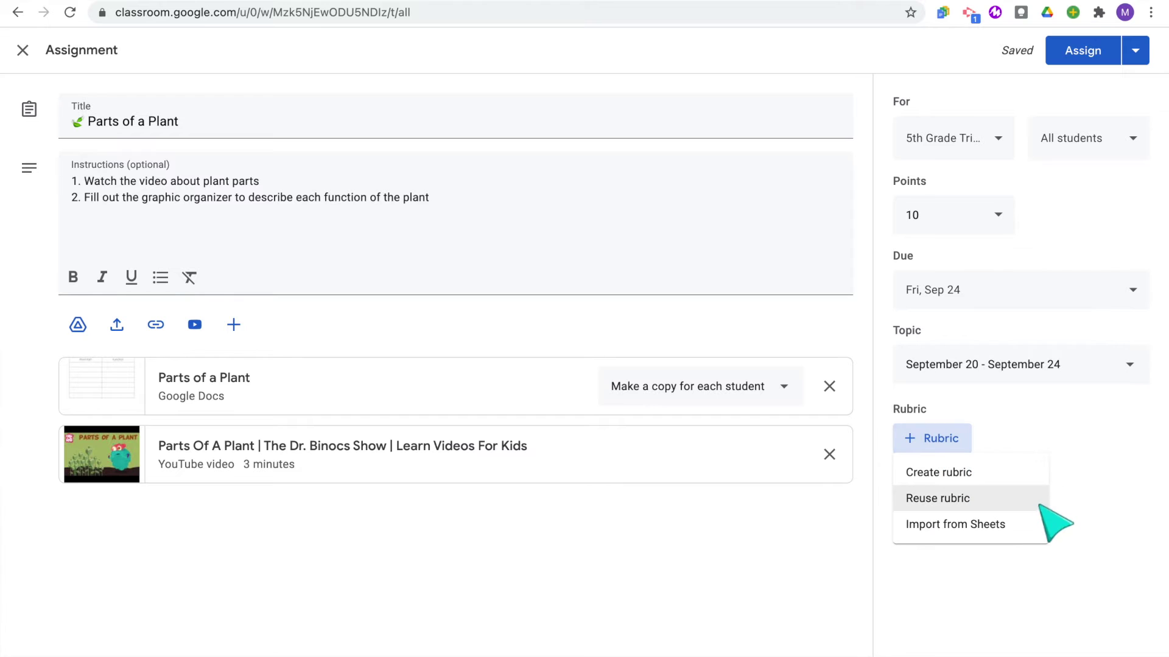
left_click(1066, 547)
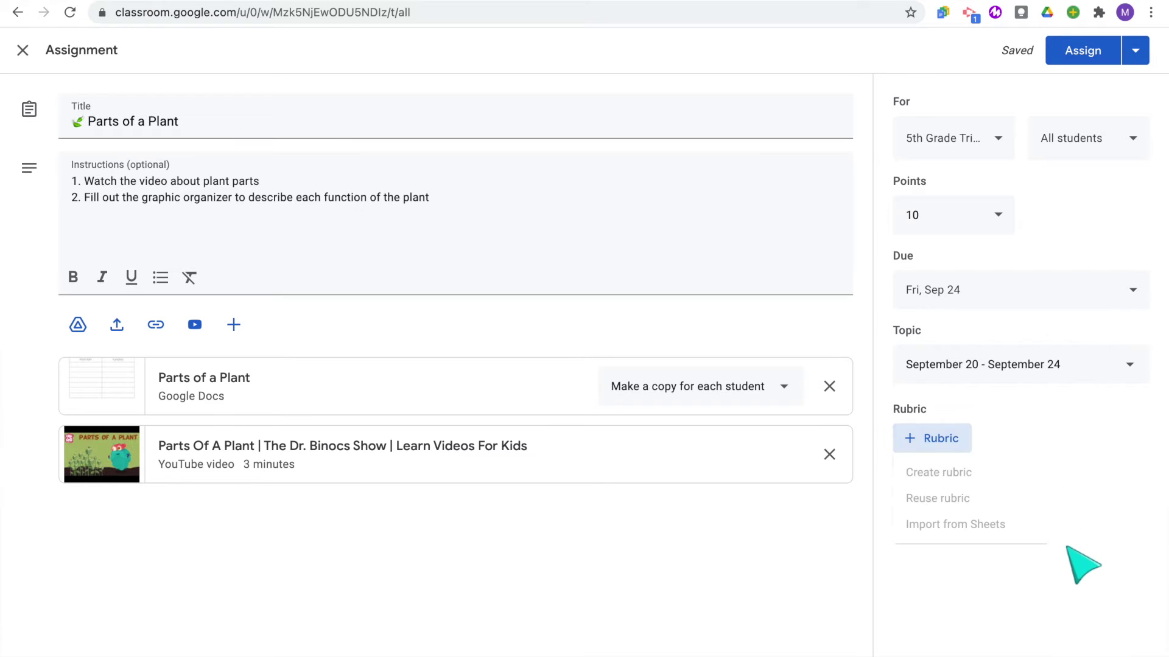
Schedule the Parts of a Plant assignment for Sep 23, 2021 at 8:00 AM
left_click(1136, 54)
left_click(1120, 83)
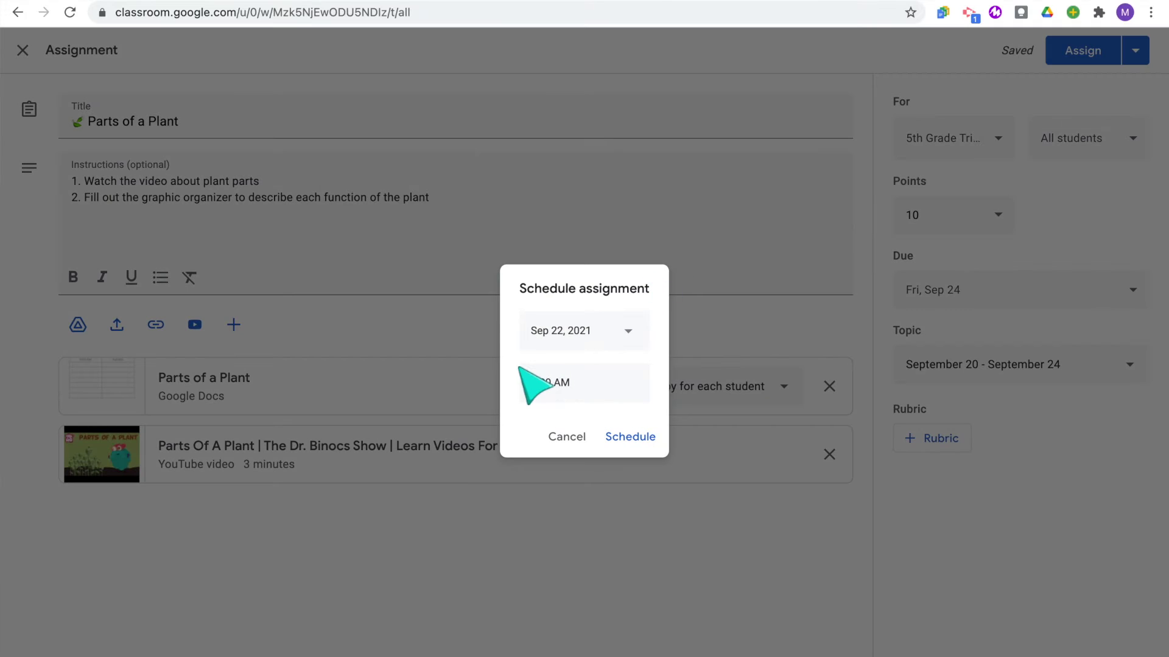
left_click(615, 334)
left_click(635, 483)
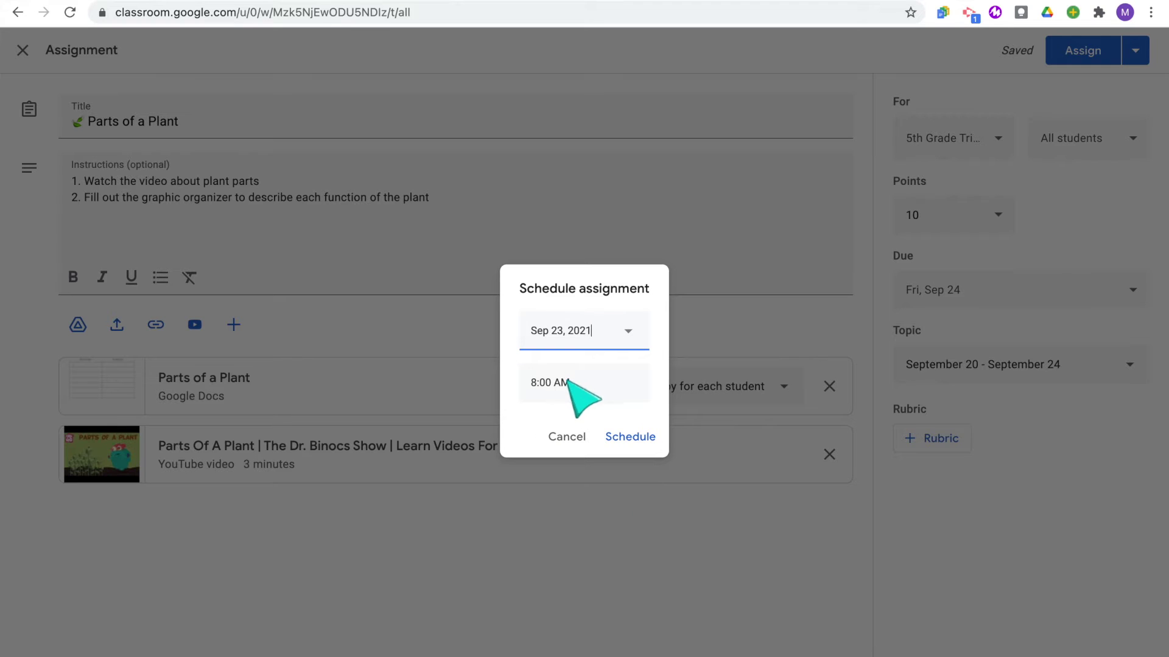
left_click(630, 437)
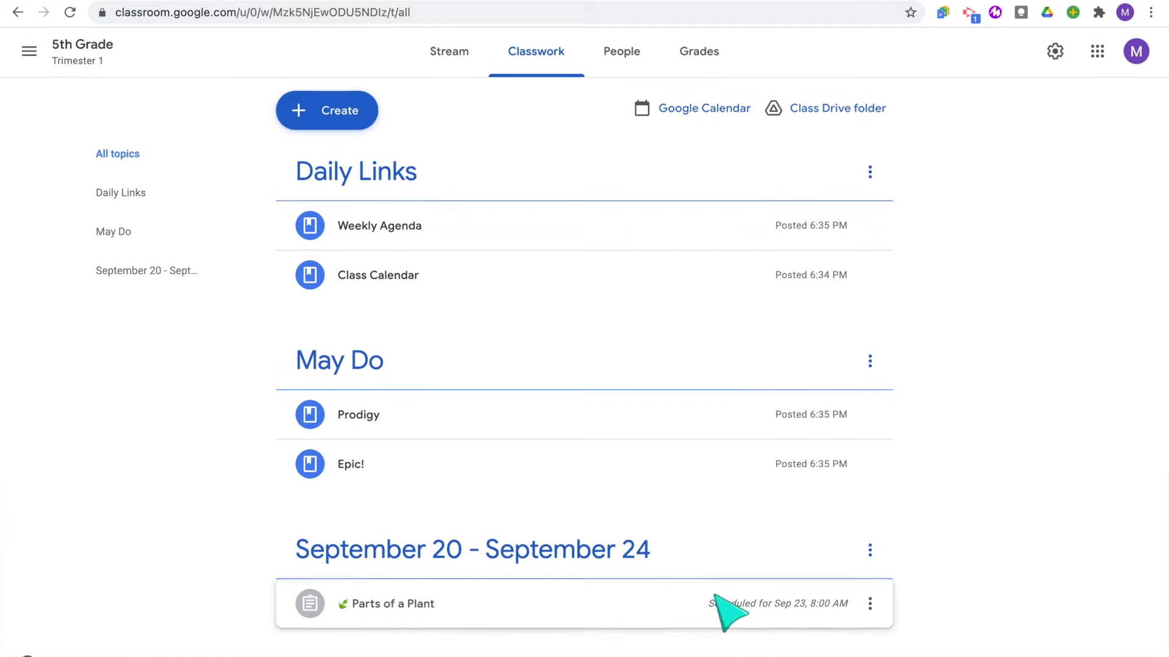
left_click_drag(619, 621, 595, 624)
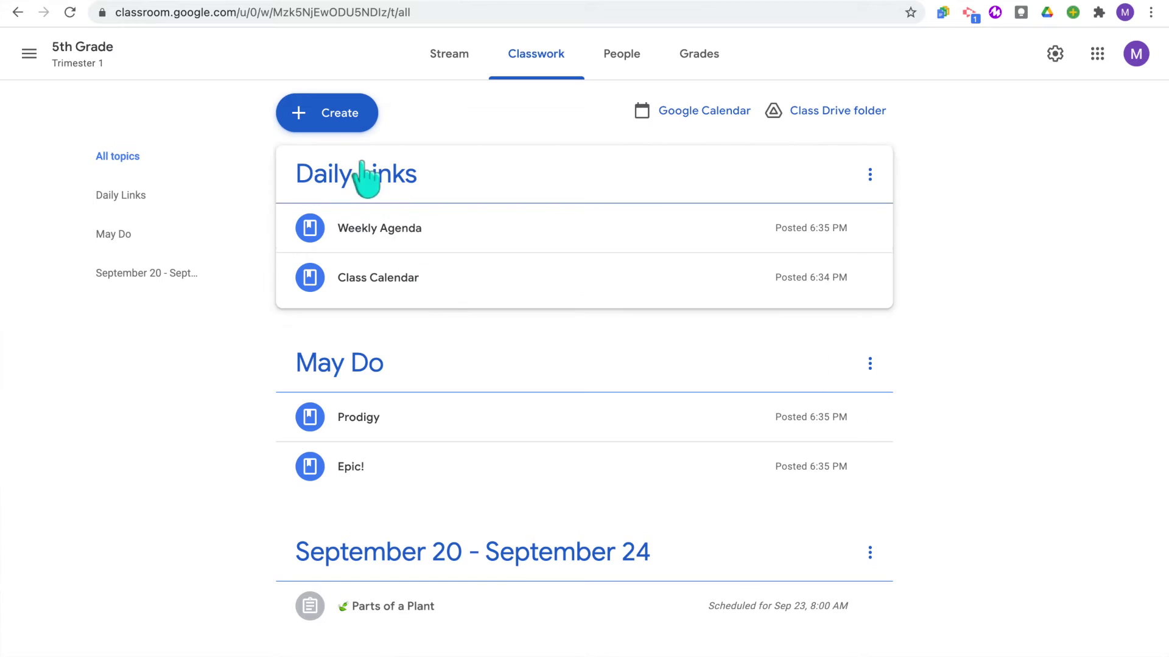
Reuse the Reading Response Journal post from TeacherFYI Classroom with new copies of all attachments and assign it to 5th Grade
left_click(317, 117)
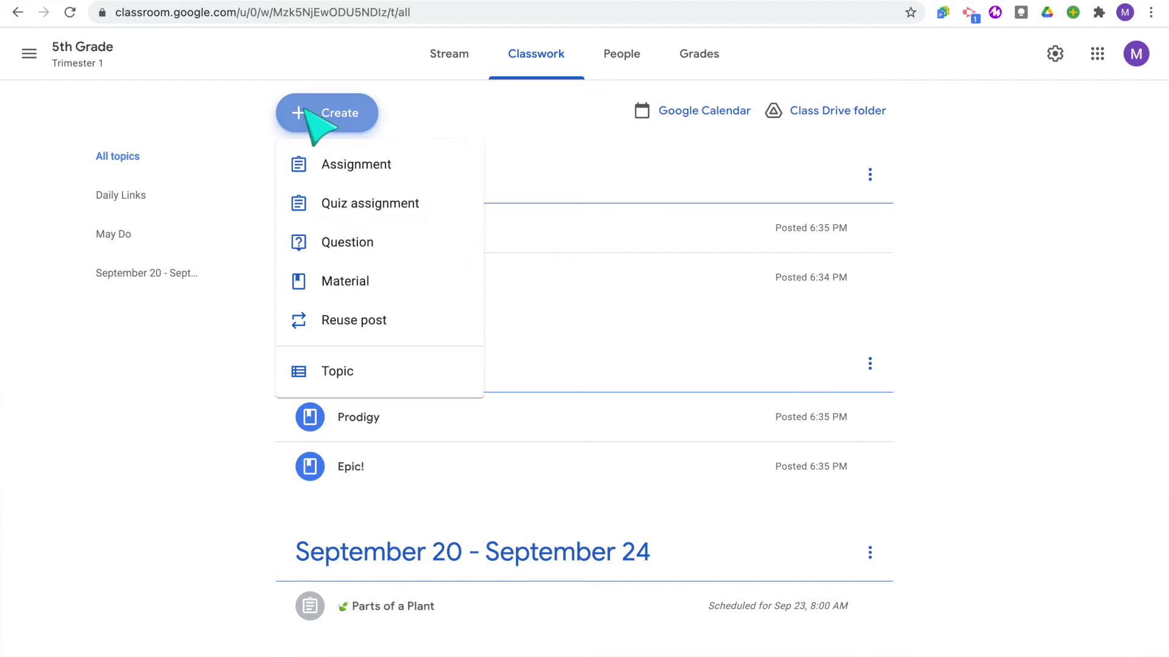
left_click(358, 326)
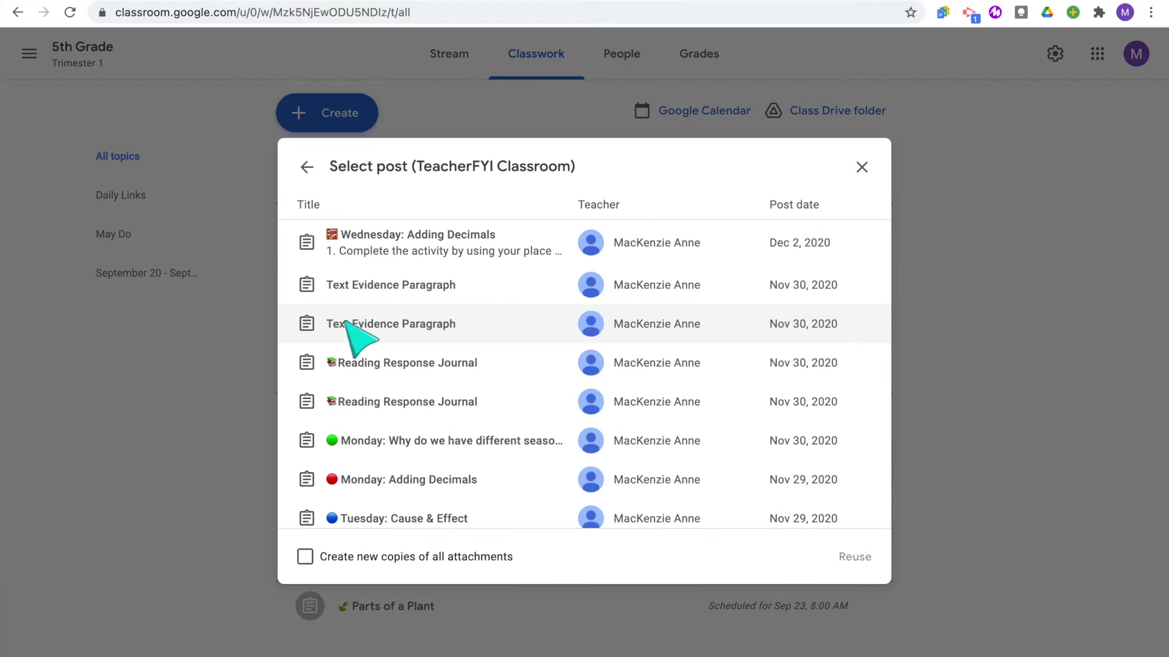
left_click(427, 364)
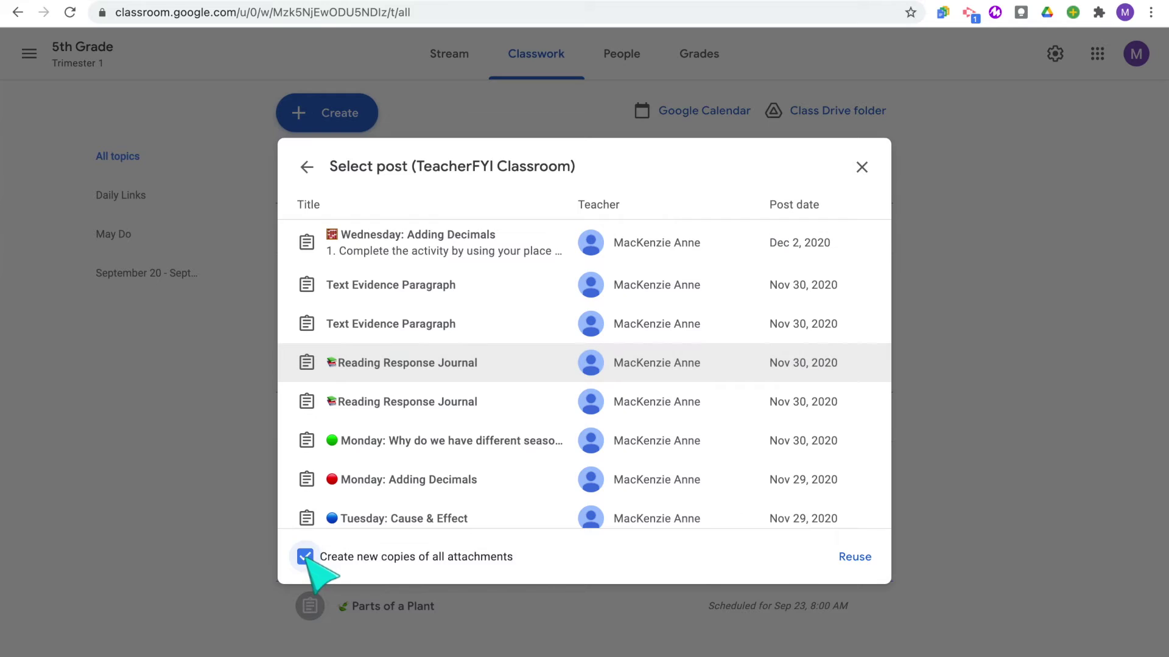
left_click(858, 558)
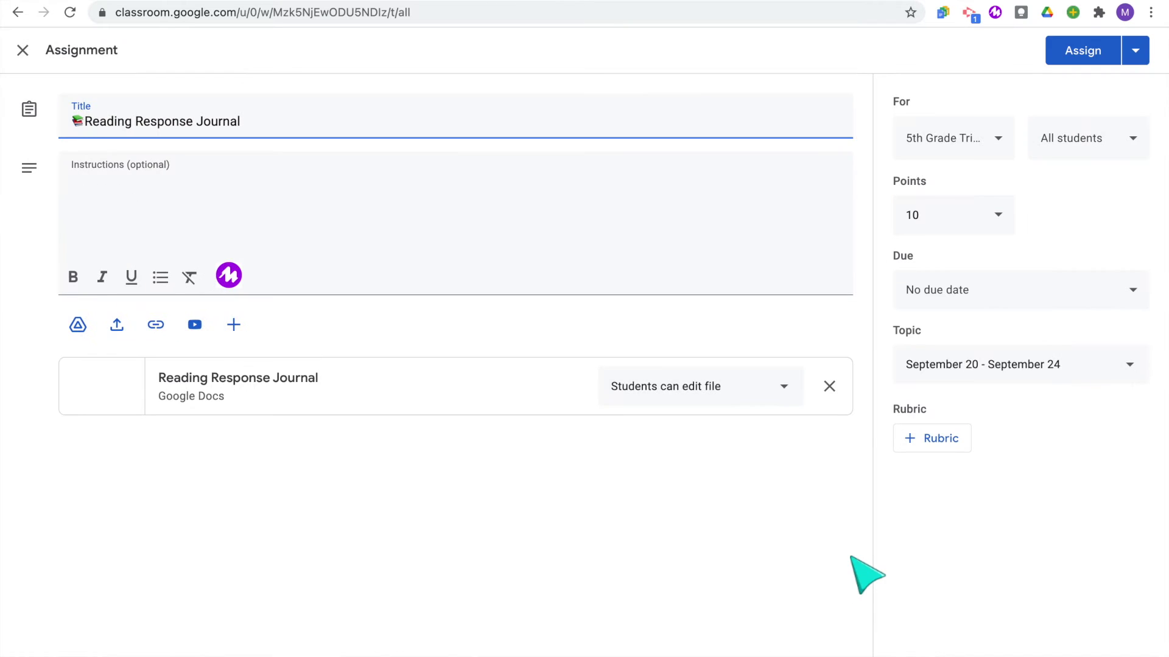
left_click(1083, 54)
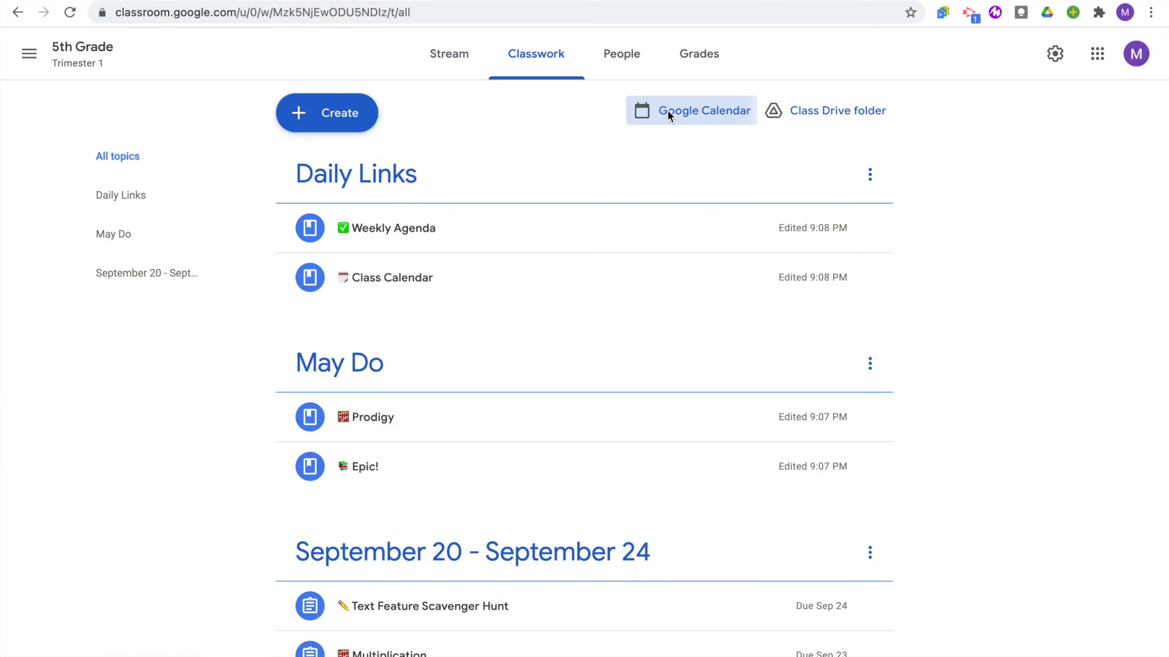
Open the class's Google Calendar and view the Reading Response Journal, Text Feature Scavenger Hunt and Multiplication assignment entries
left_click(667, 109)
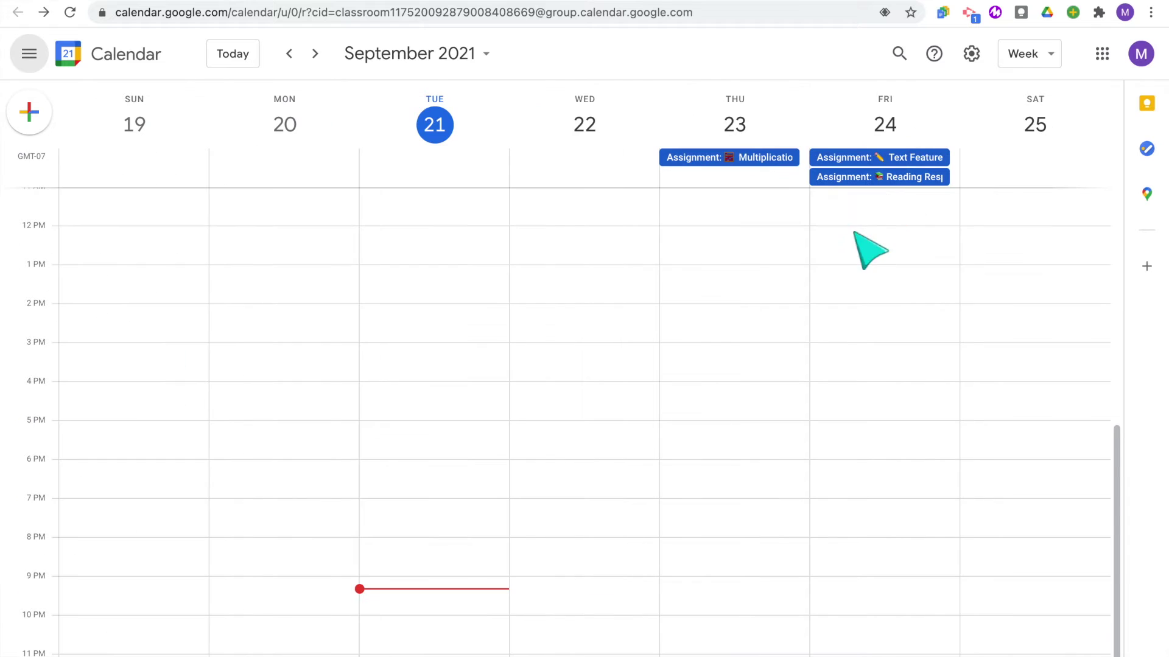
left_click(855, 179)
left_click(855, 157)
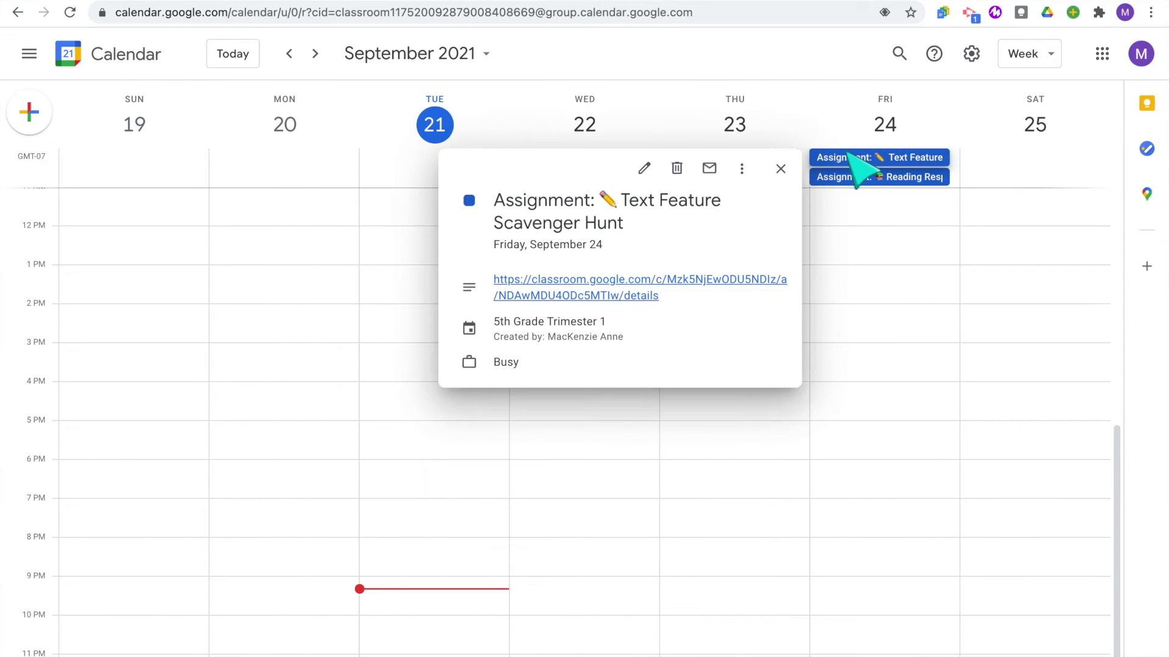
left_click(761, 158)
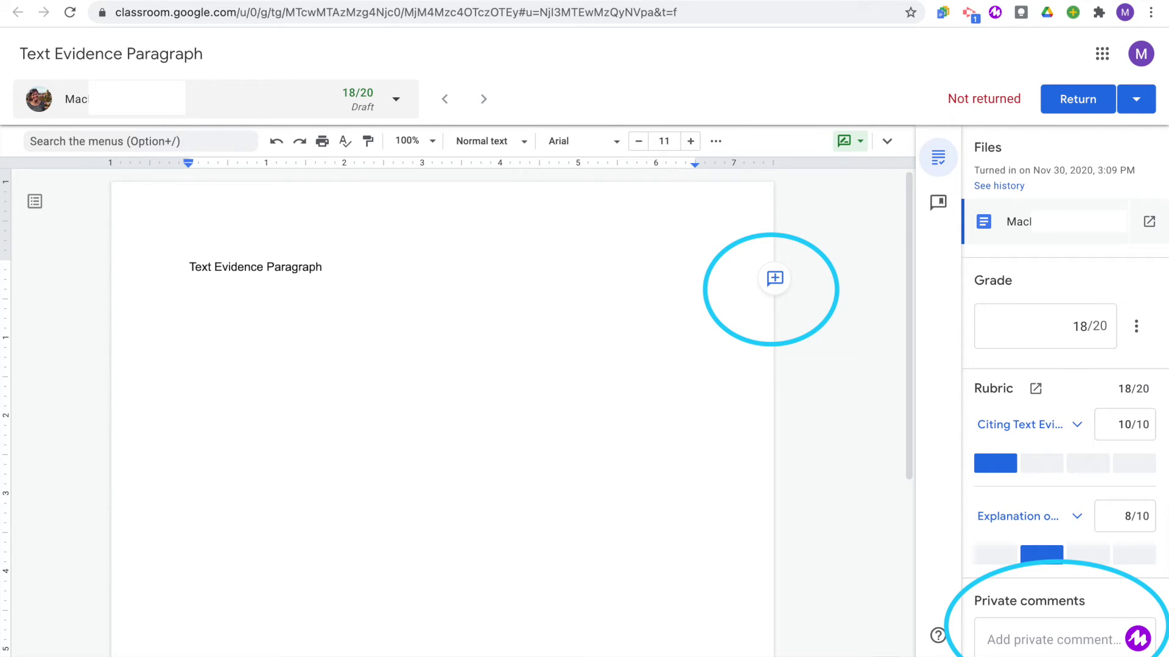
Look at the comment bank and score the Citing Text Evidence rubric criterion 8 points on the student's Text Evidence Paragraph
left_click(937, 203)
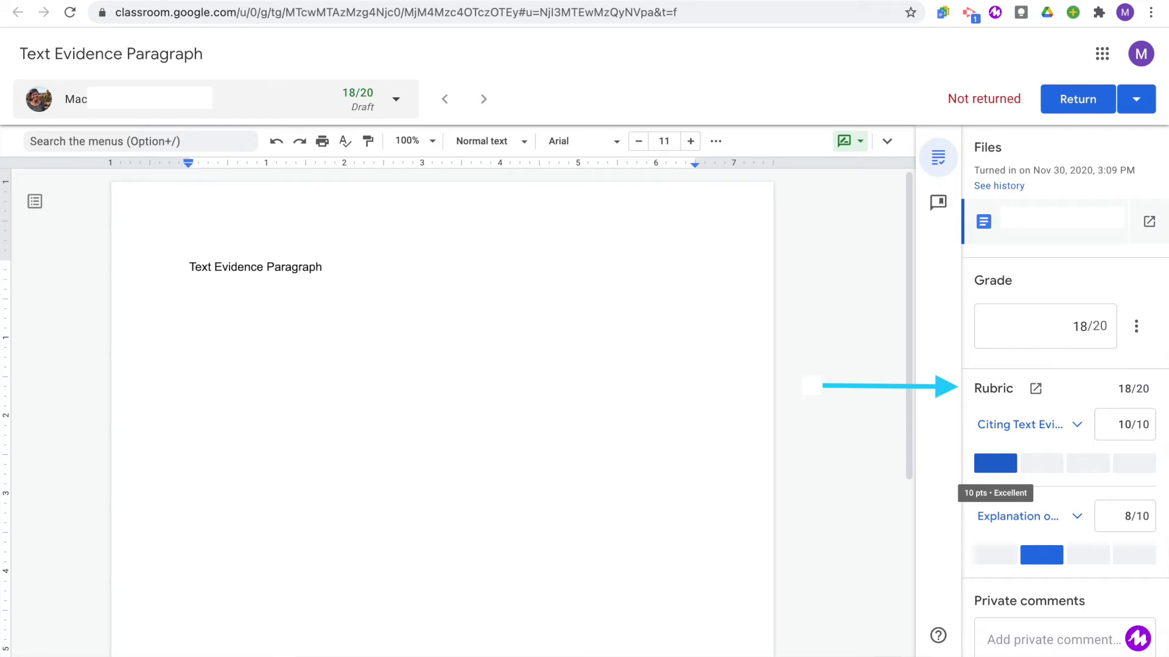
left_click(1041, 463)
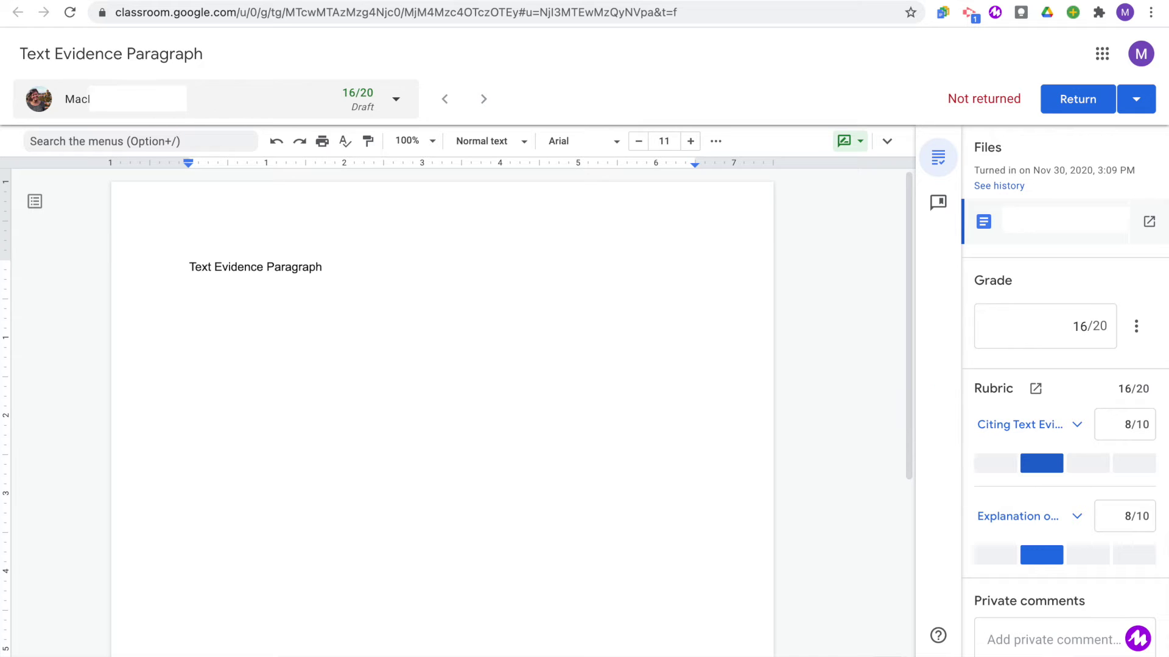
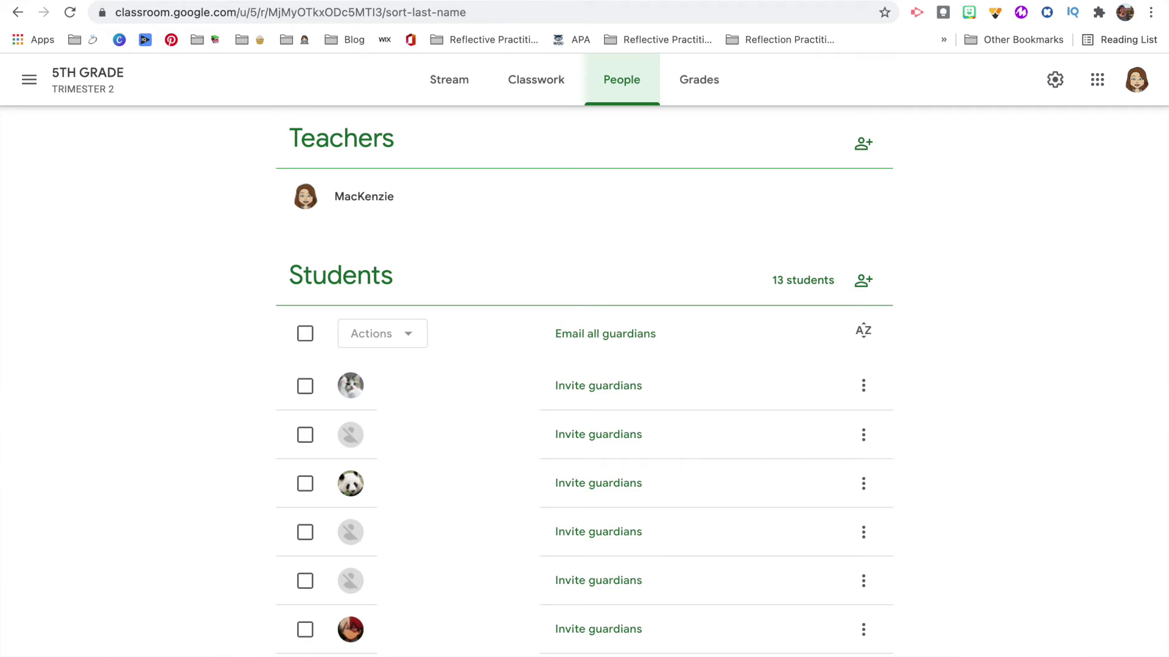
Select all students on the 5TH GRADE TRIMESTER 2 roster and open the actions available for them
left_click(305, 333)
left_click(382, 335)
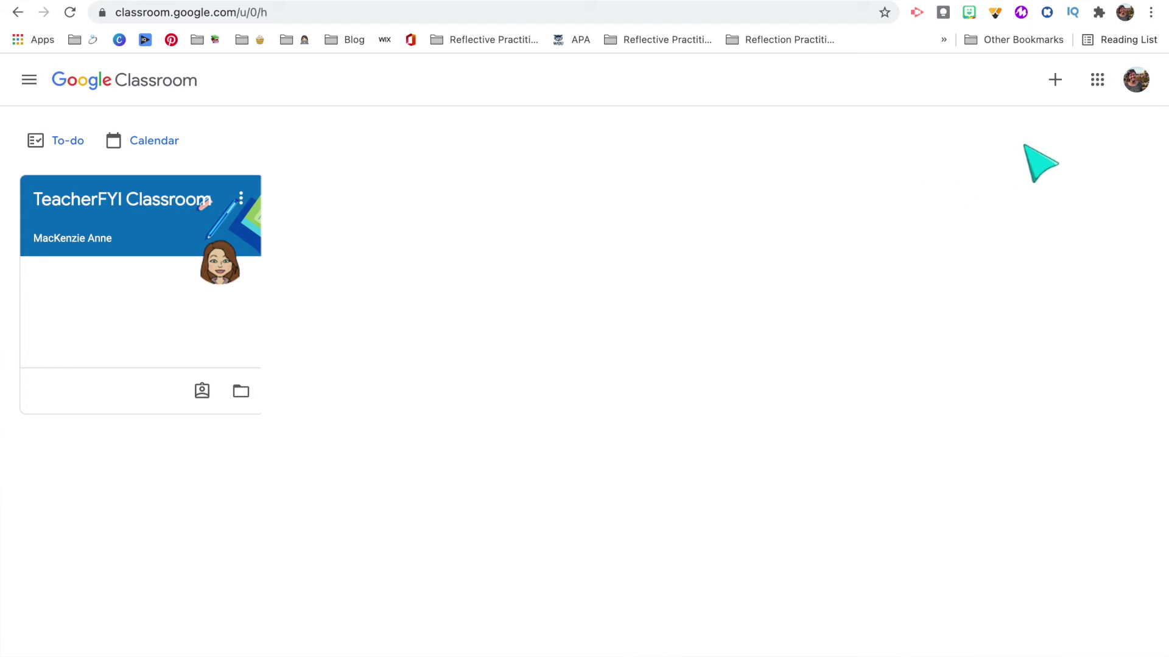
Join the 5th Grade class from the student account by entering the class code
left_click(1062, 81)
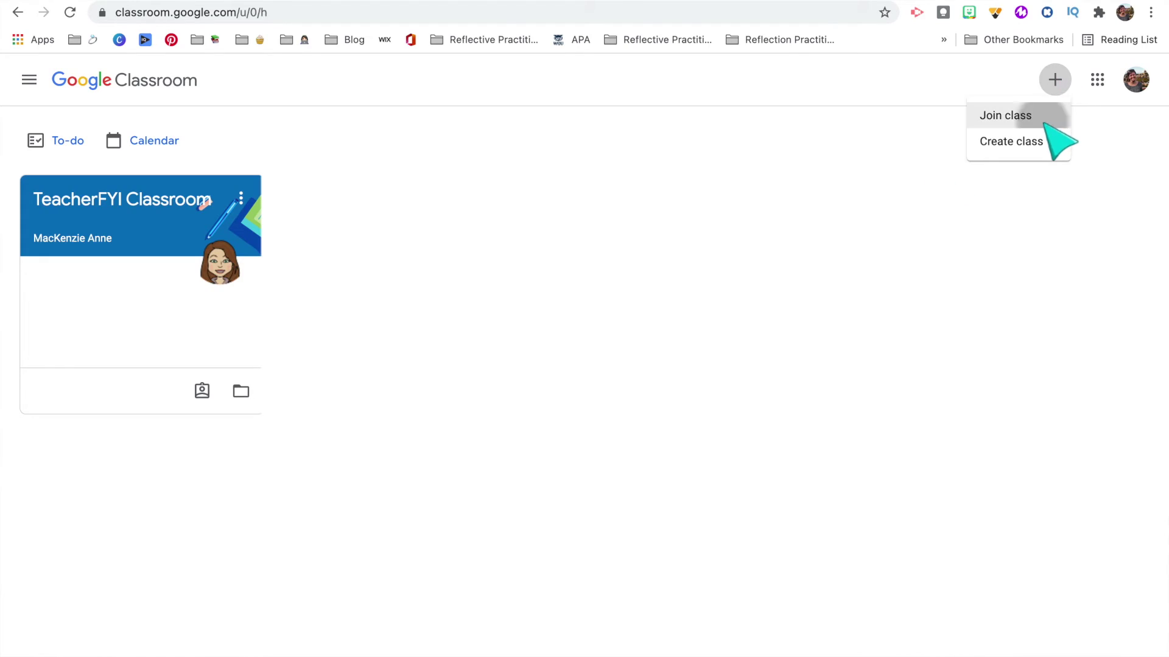
left_click(1042, 117)
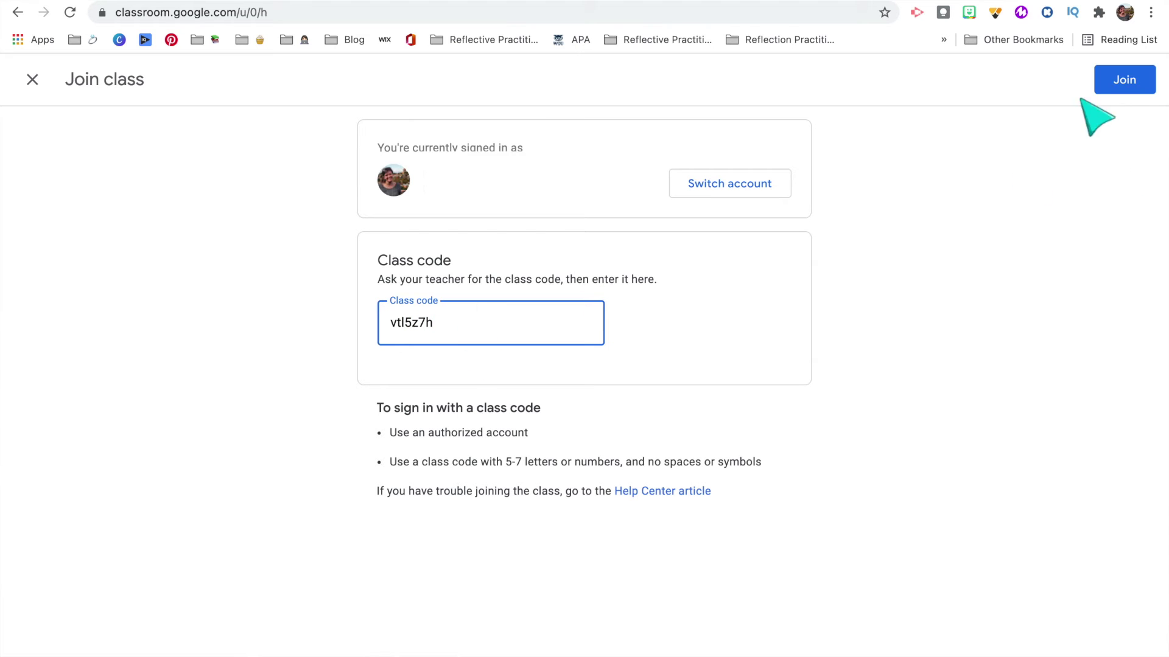
left_click(1109, 80)
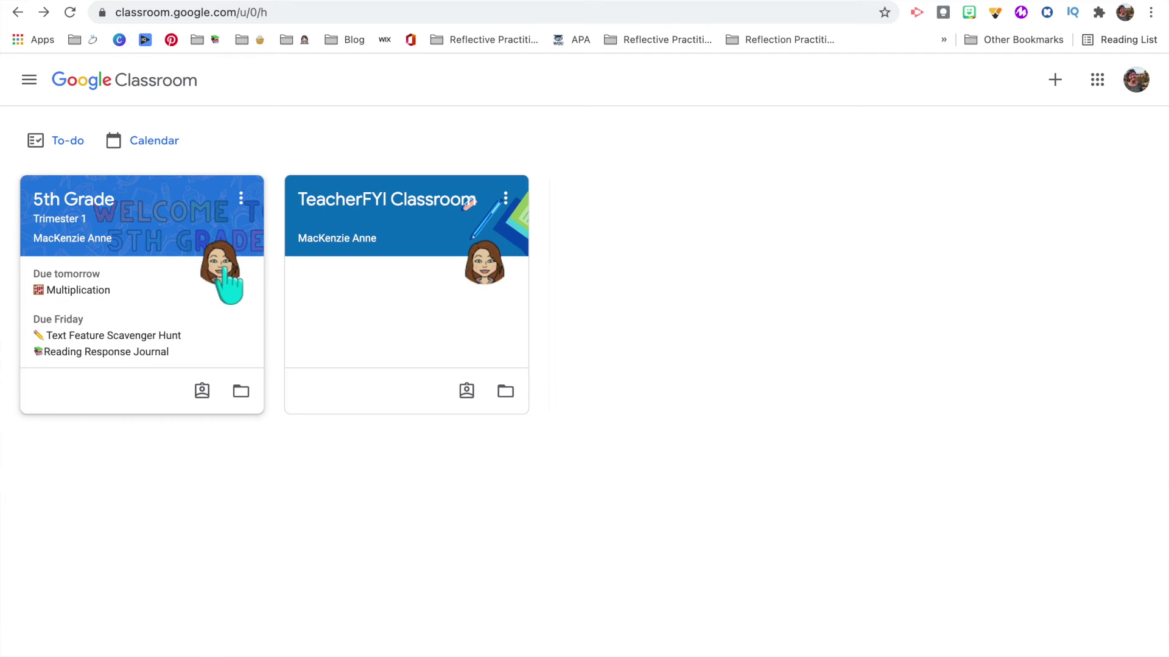
Open the 5th Grade class as a student and post the comment "Hi!" on the STEM challenge announcement
left_click(97, 204)
left_click(504, 479)
type("Hi!")
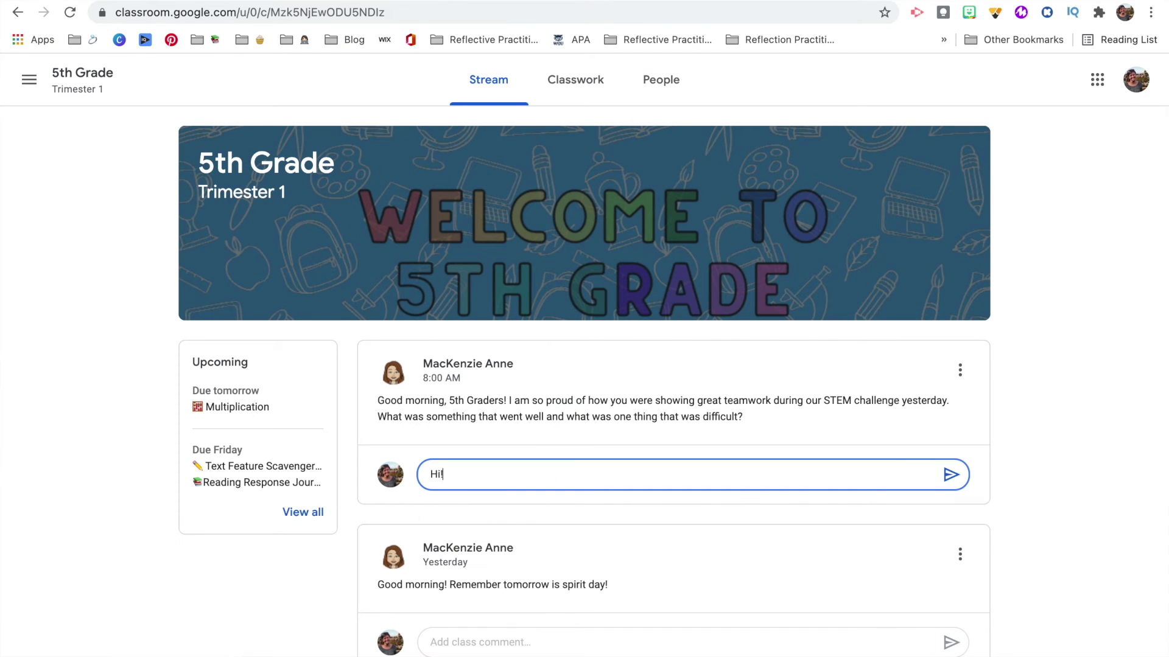
left_click(950, 475)
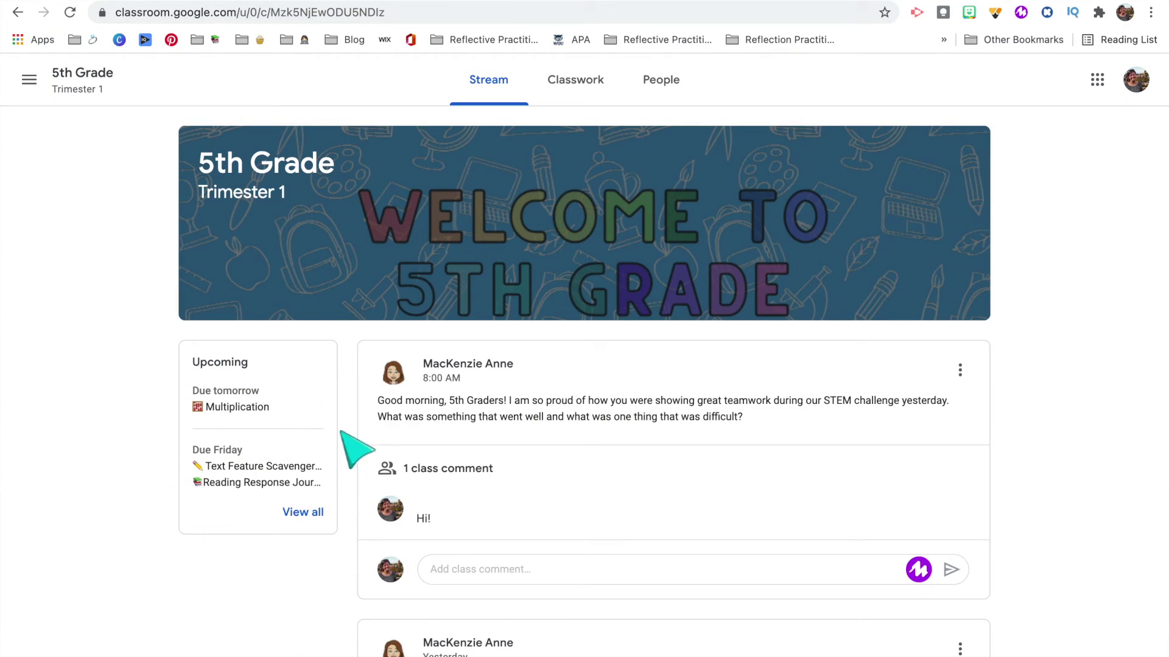
View the student's full list of upcoming 5th Grade work and return to the class
left_click(302, 513)
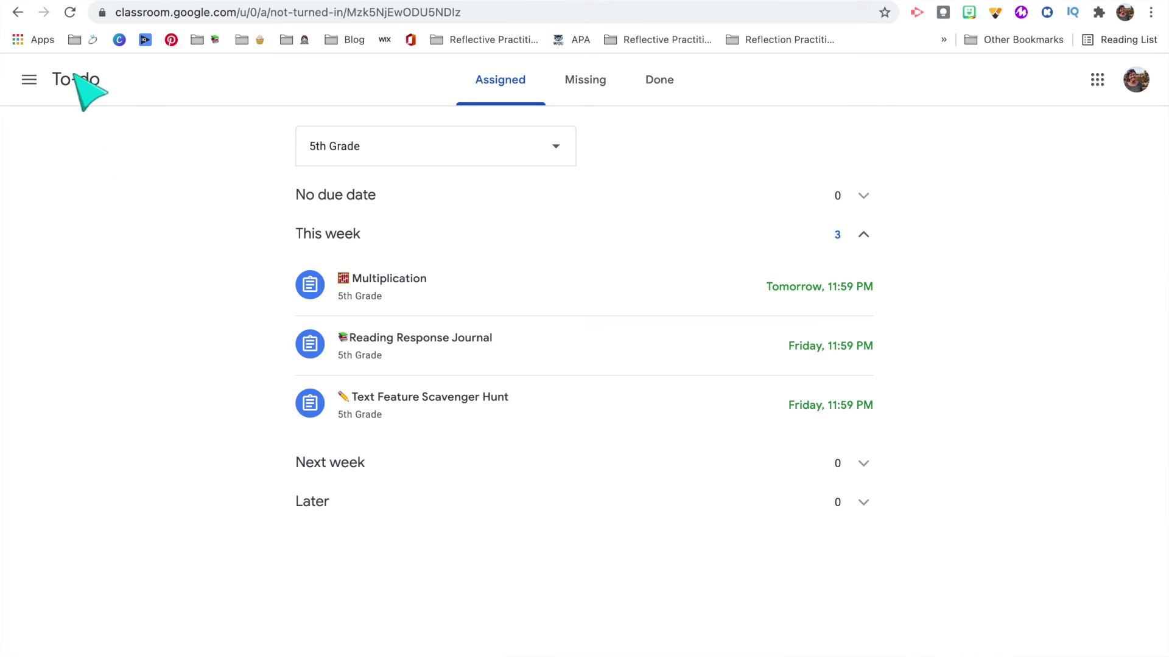
left_click(21, 19)
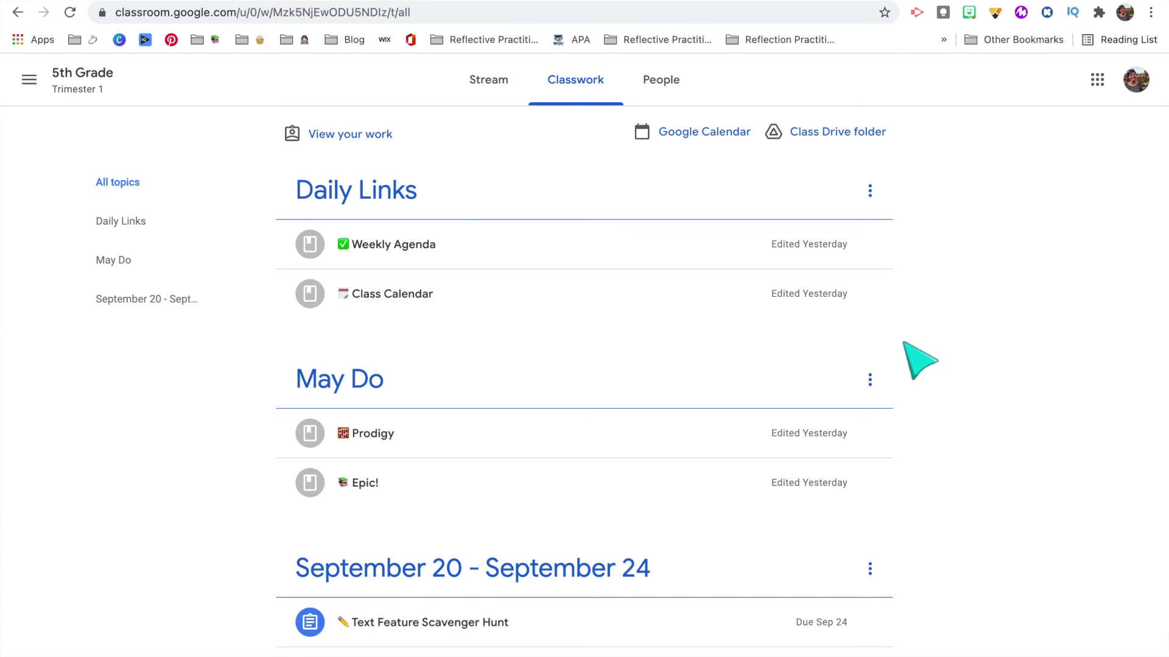
Look through the student's classwork topics and open the full Parts of a Plant assignment under September 20 - September 24
scroll(919, 361, "down", 8)
scroll(919, 360, "up", 8)
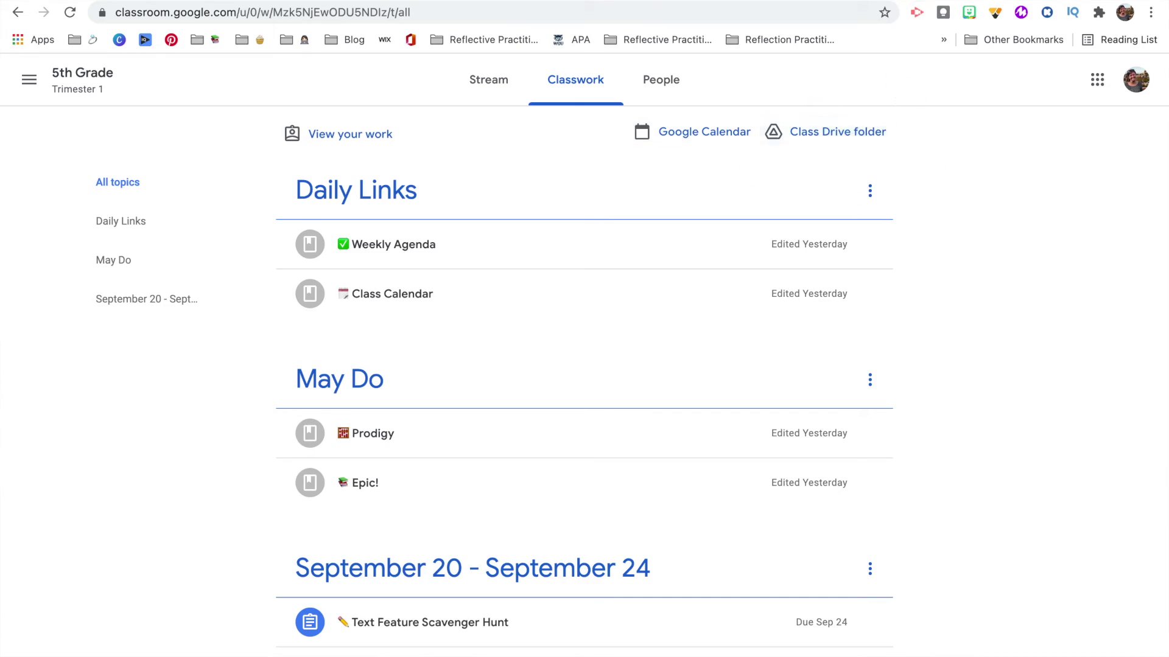
scroll(971, 393, "down", 3)
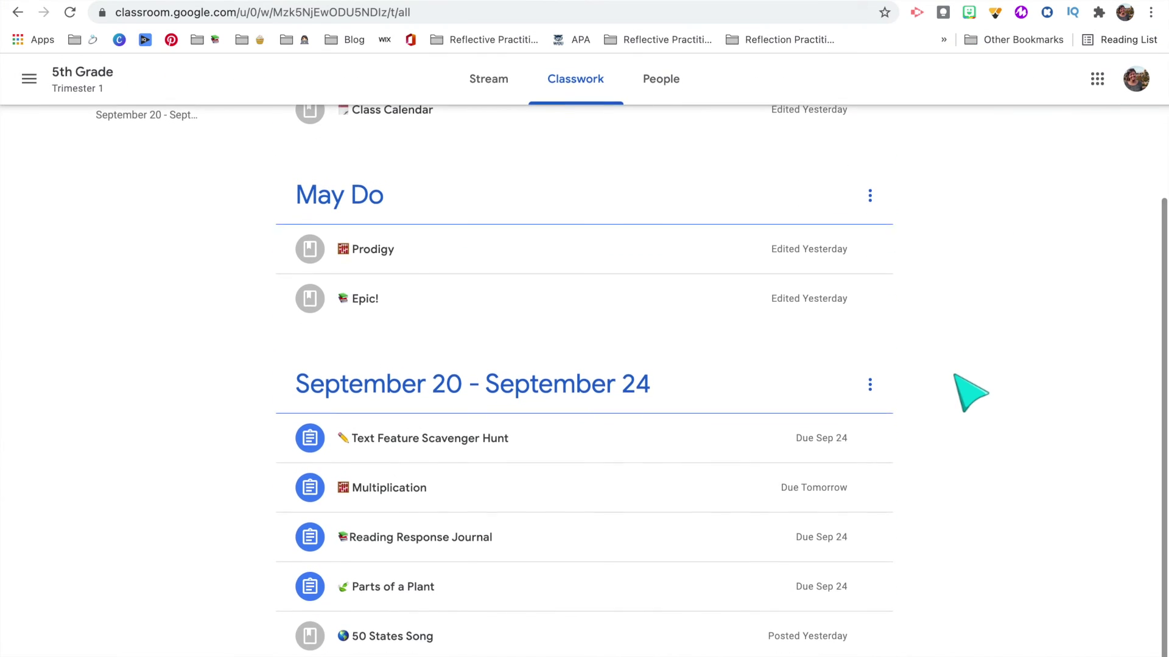
left_click(551, 599)
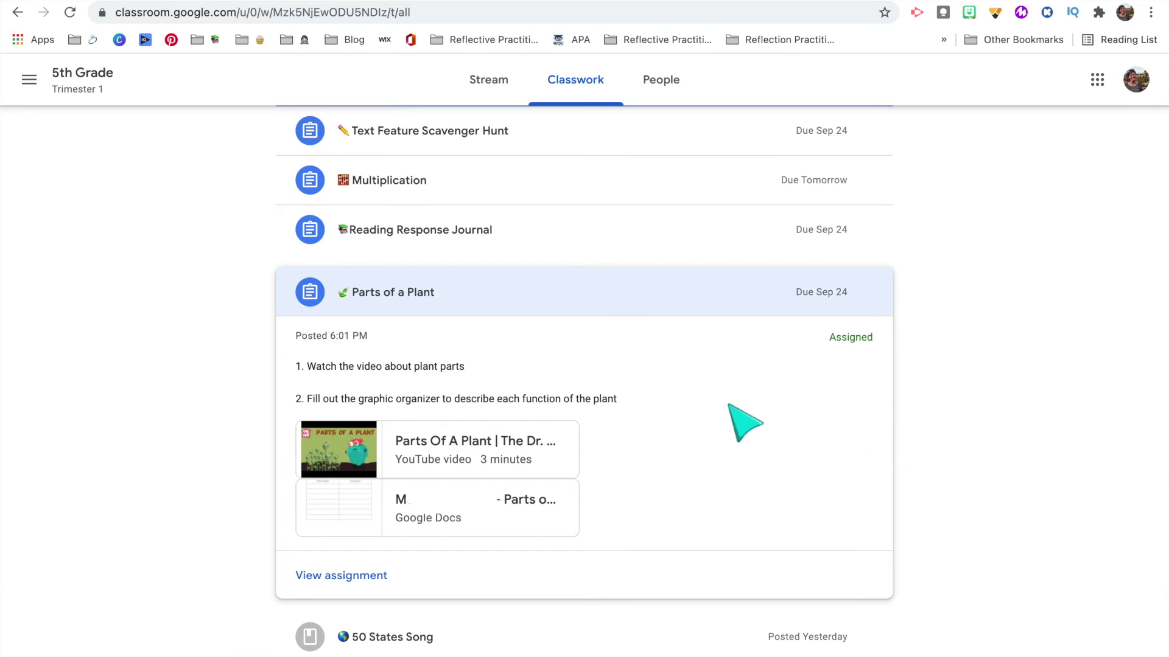
left_click(334, 579)
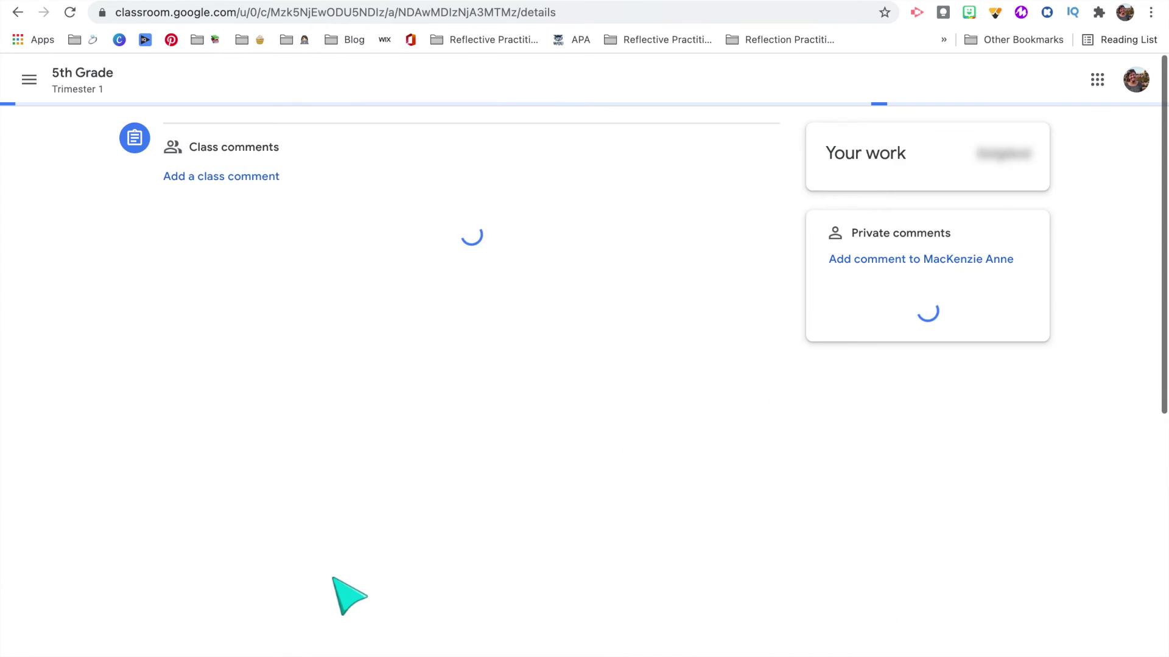
Check the options for adding or creating work on the Parts of a Plant assignment, and close them without attaching anything
left_click(895, 246)
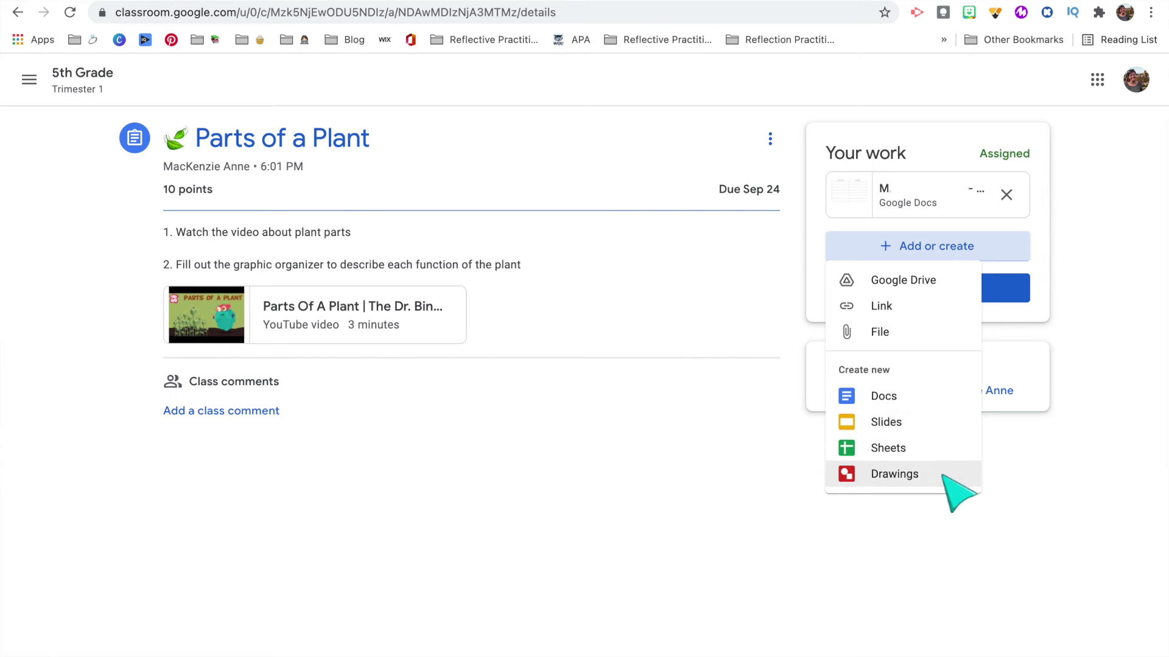
left_click(1016, 486)
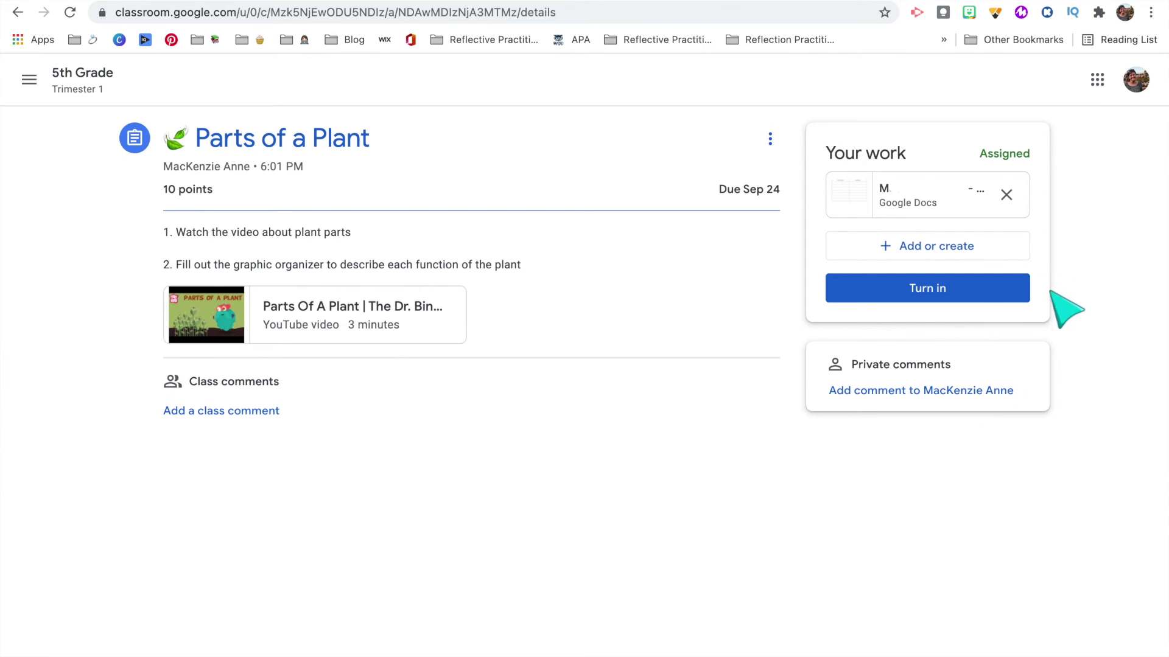
left_click(961, 287)
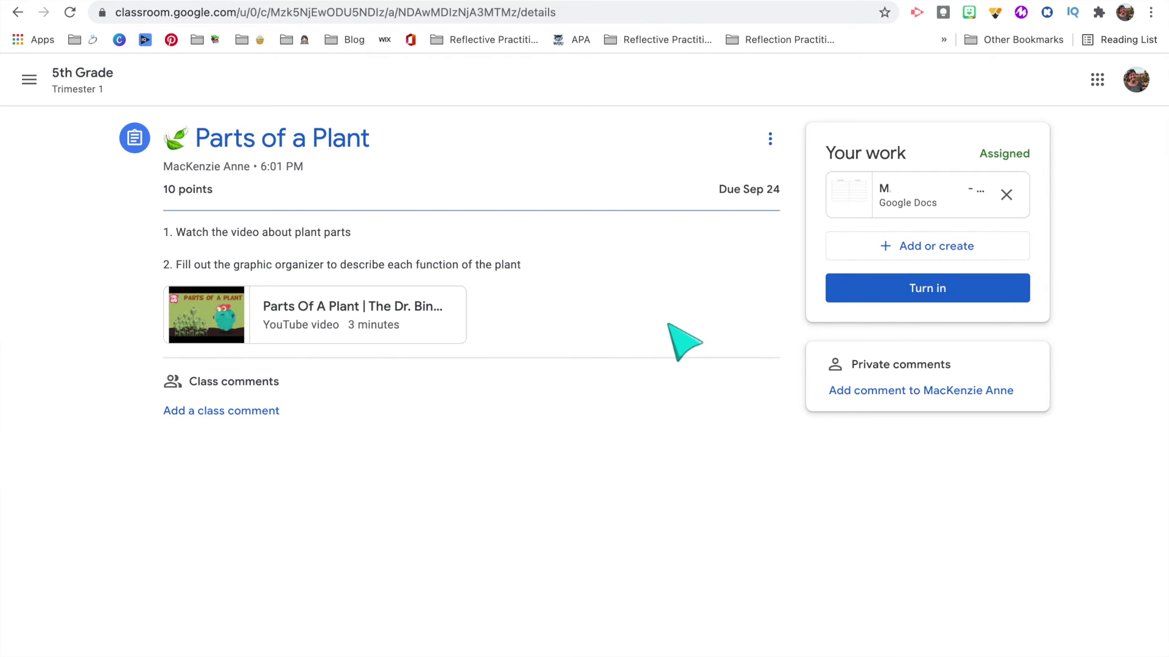
Write the teacher the private comment "Can you help me with this?" on the Parts of a Plant assignment and open the class comment field
left_click(898, 393)
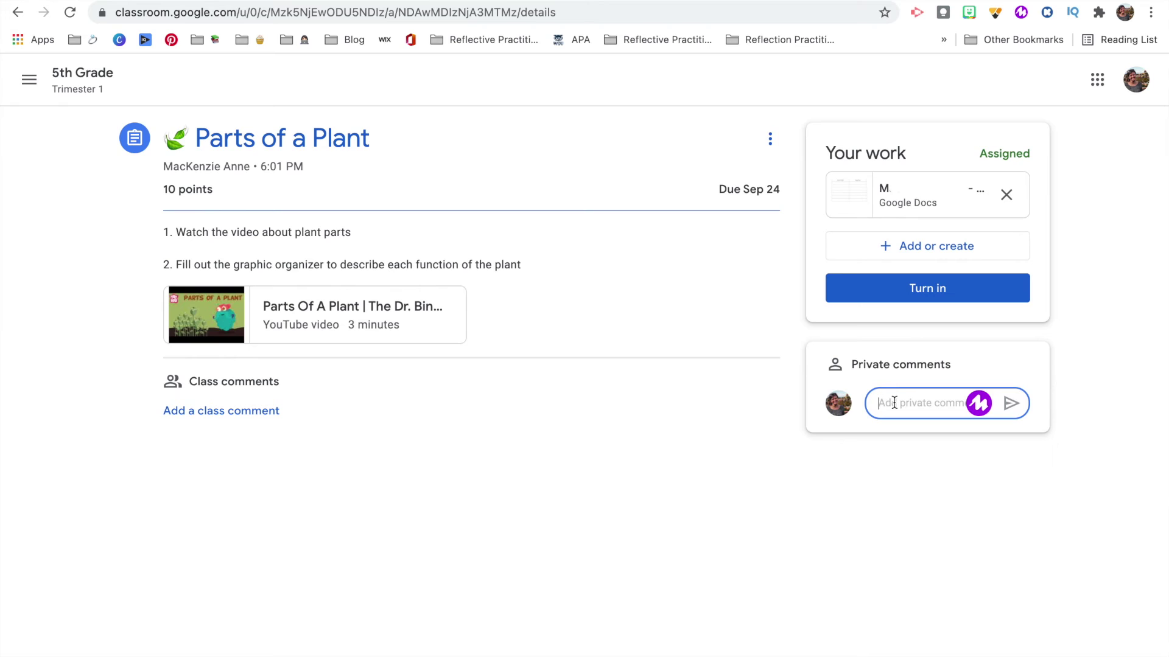
type("Can you help me")
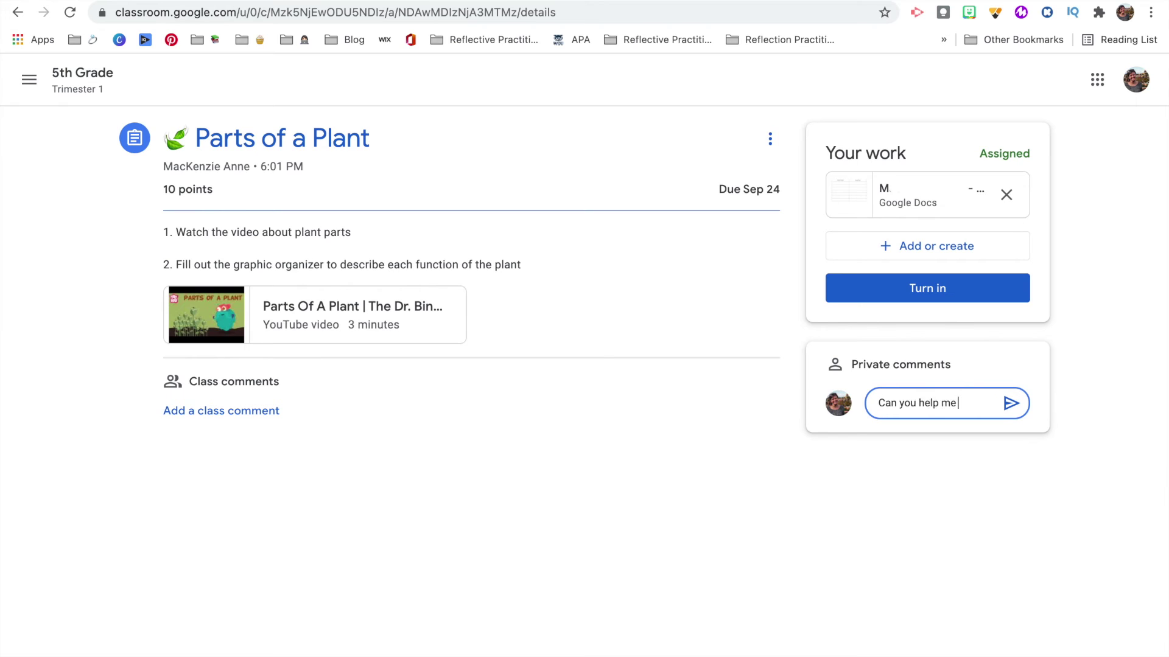
type(" with this?")
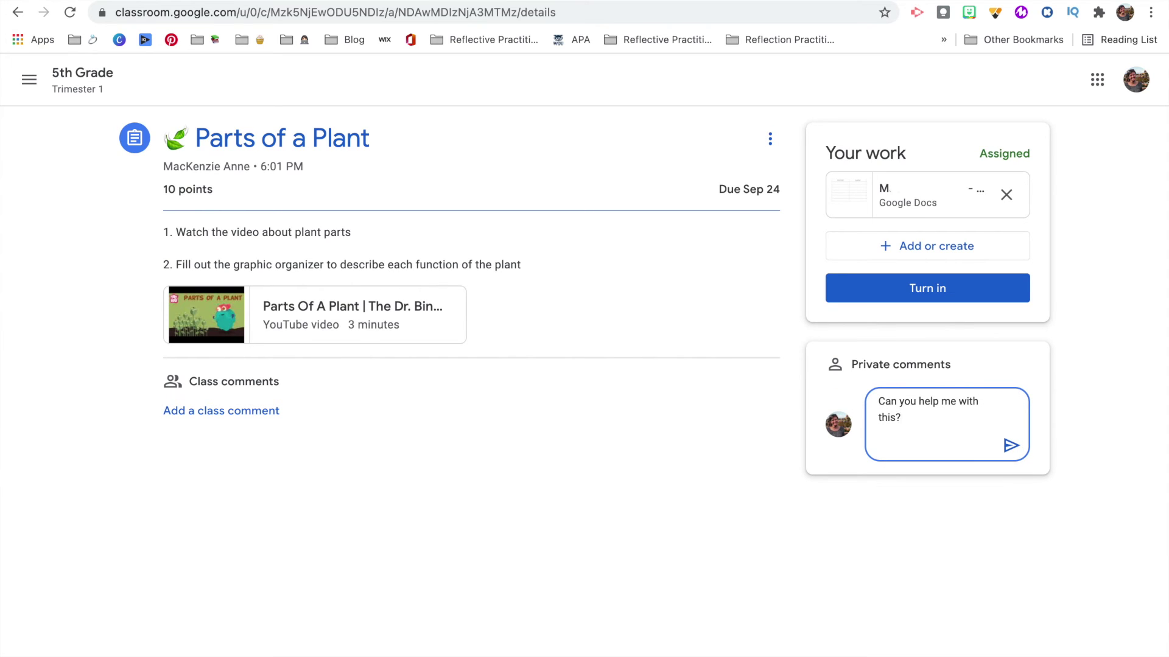
left_click(1009, 450)
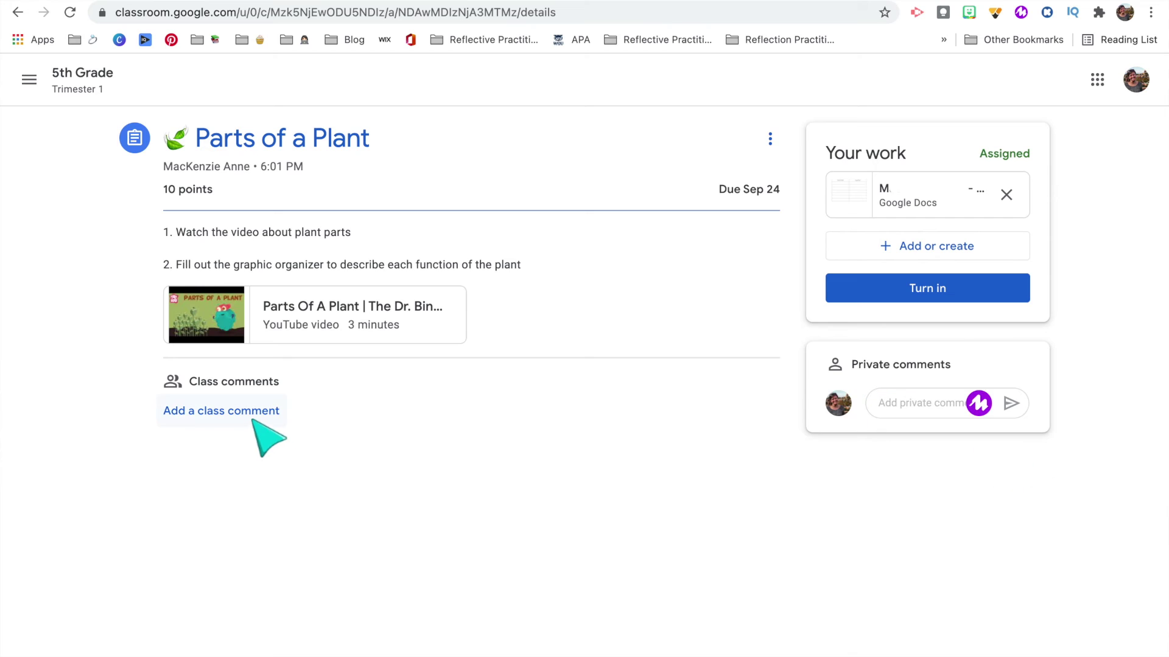
left_click(250, 414)
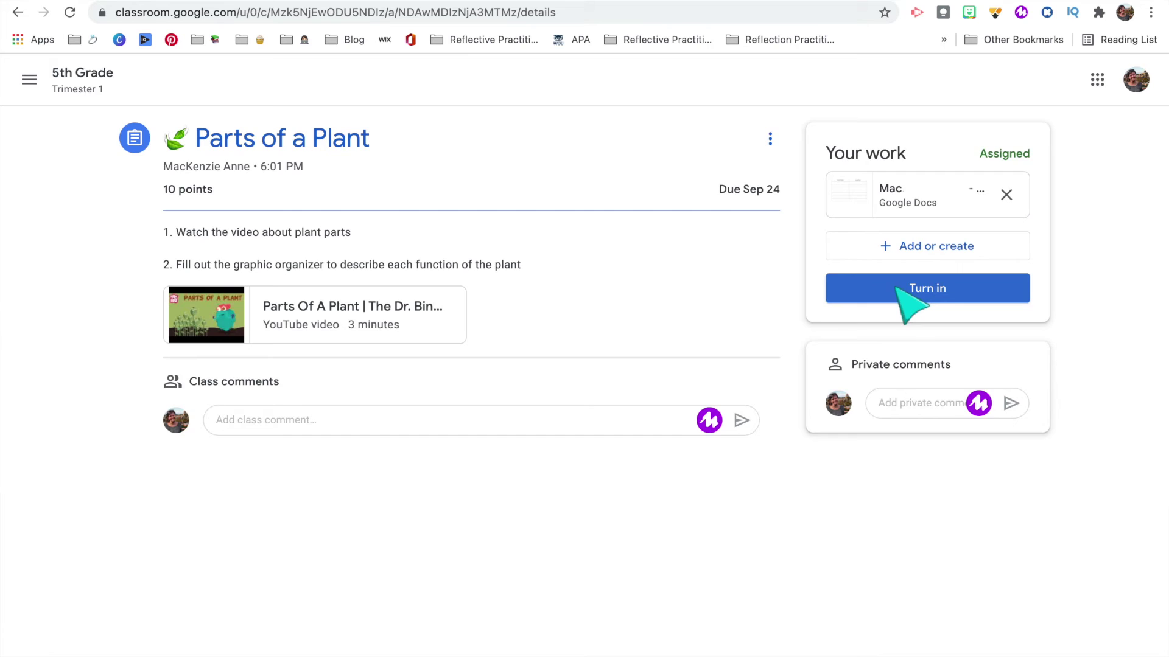
Turn in the Parts of a Plant assignment as the student and unsubmit it again
left_click(919, 294)
left_click(715, 438)
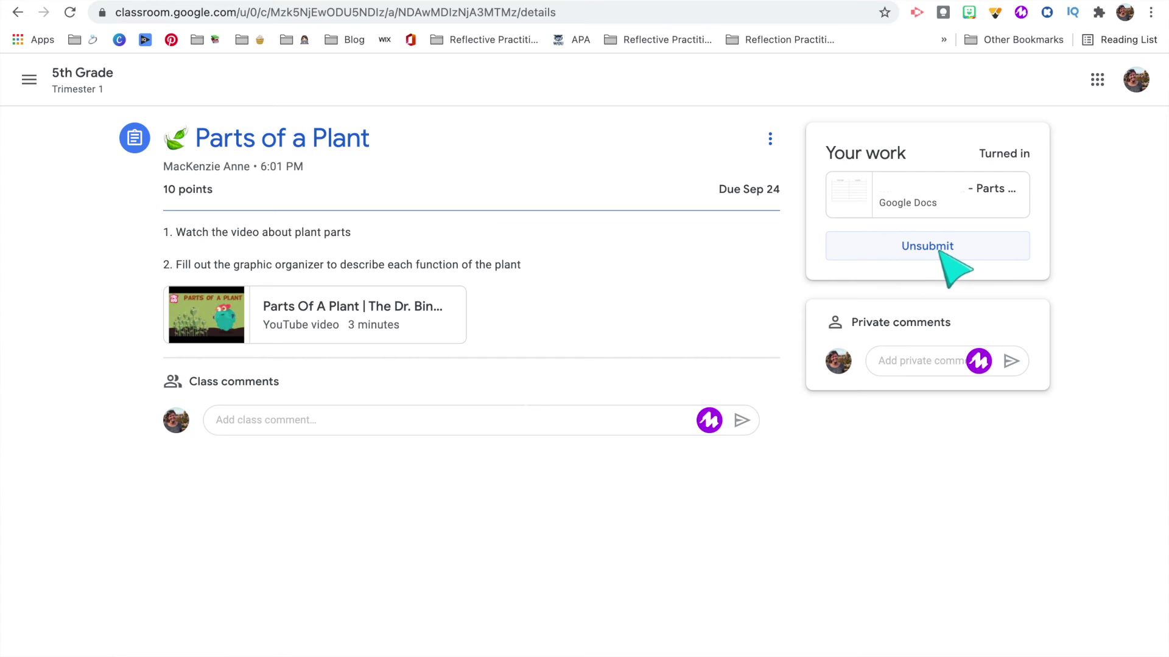
left_click(951, 265)
left_click(672, 425)
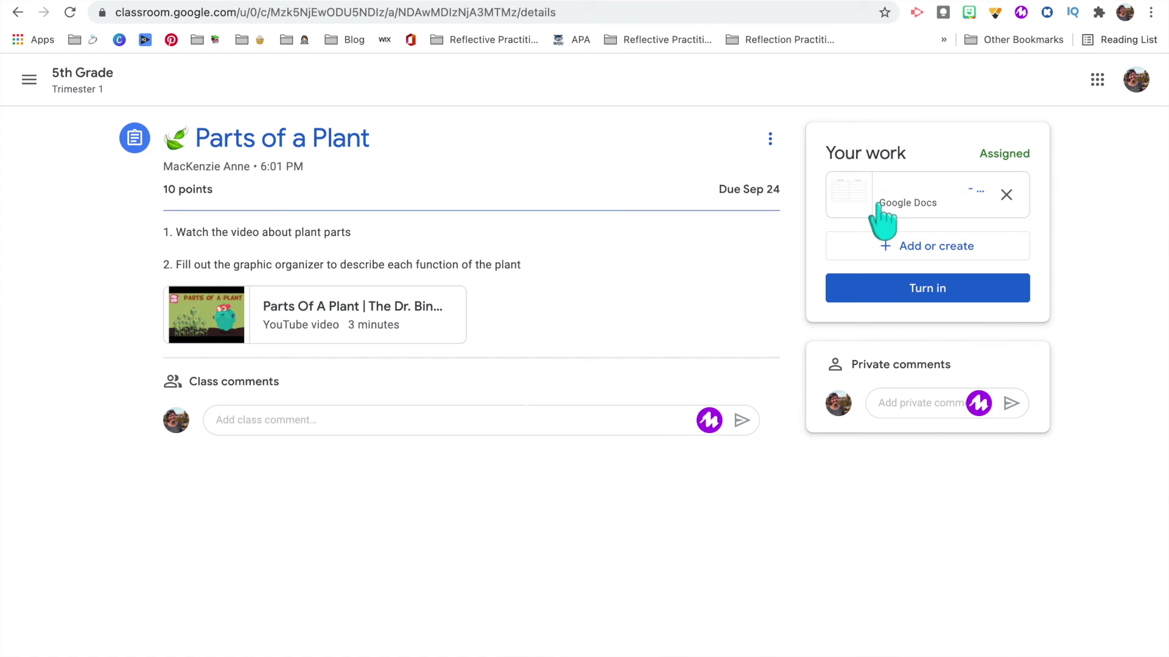
Leave the assignment and view the student's To-do list, checking the assigned, missing and done work and the class filter
key("super+bracketleft")
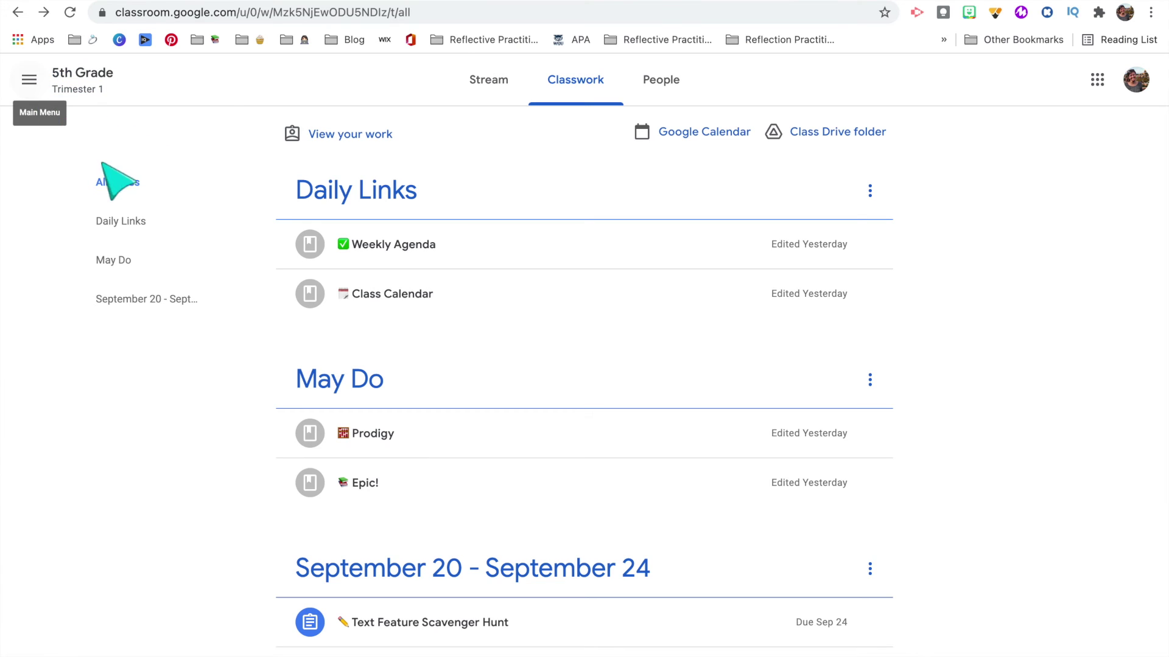
left_click(31, 82)
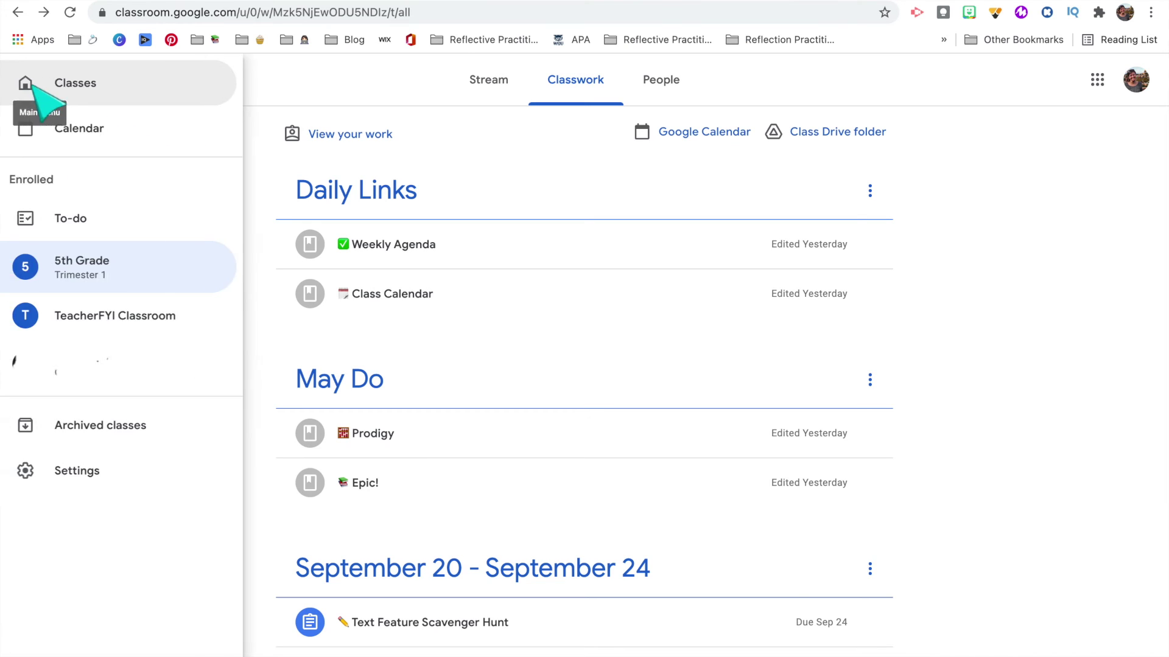
left_click(130, 231)
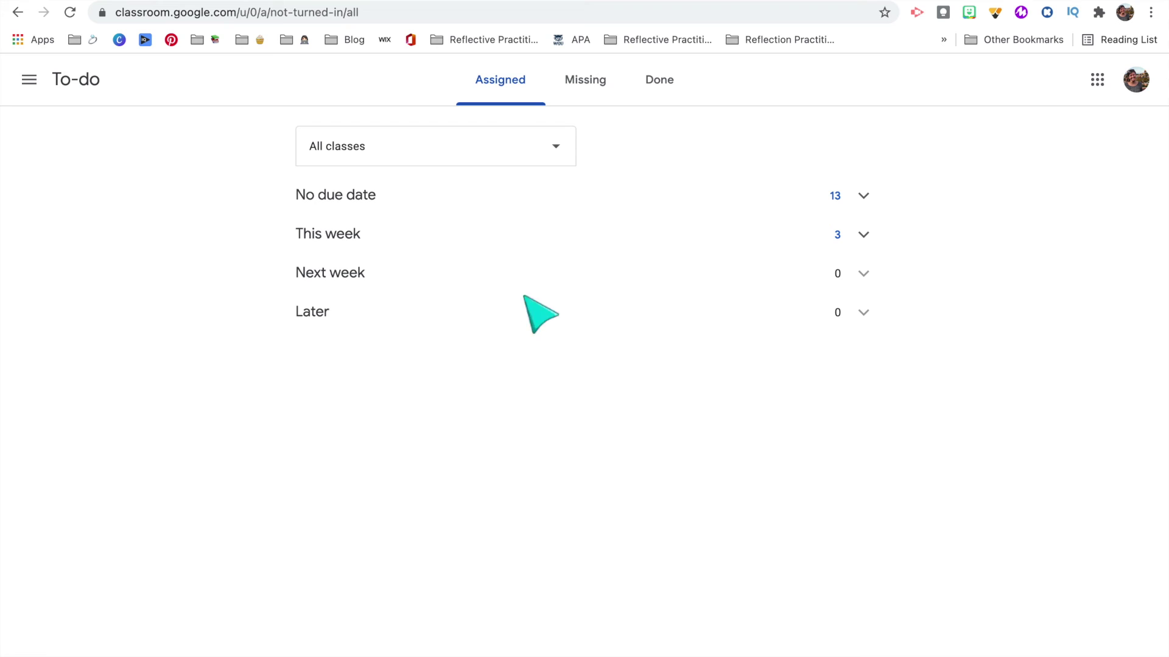
left_click(602, 91)
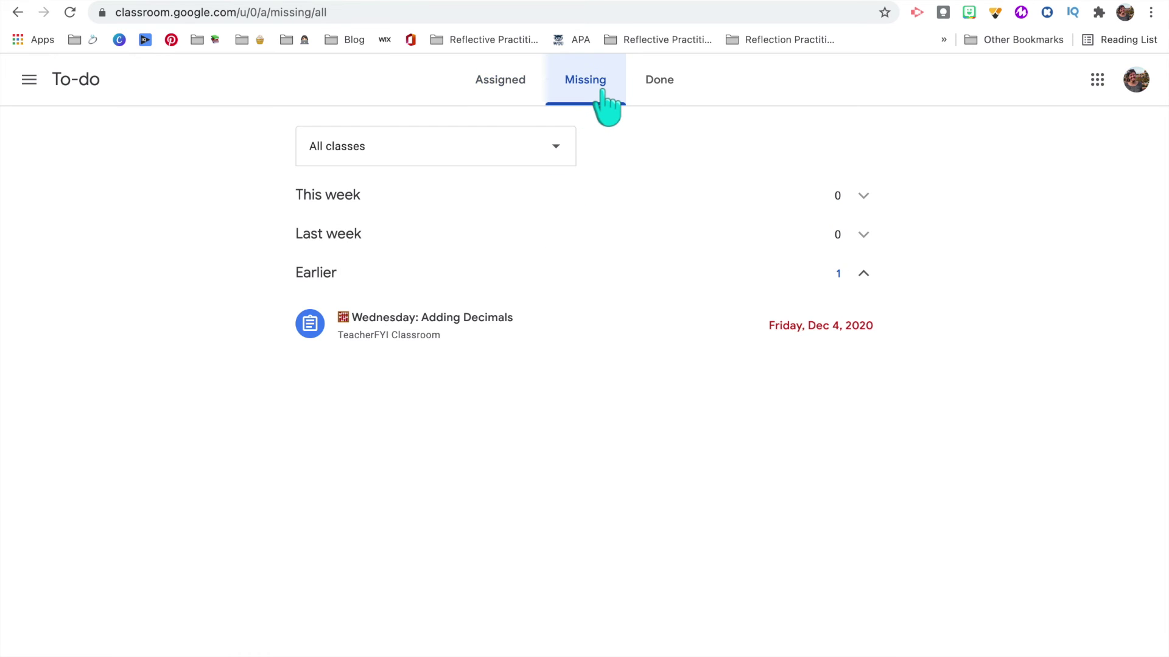
left_click(661, 87)
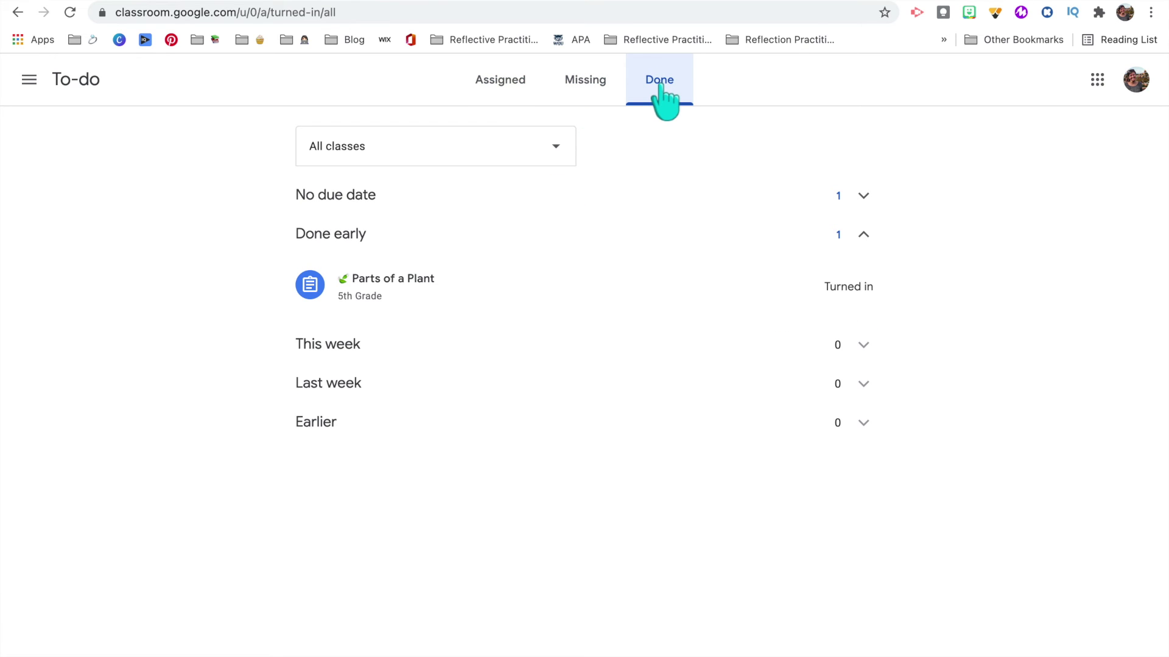
left_click(435, 146)
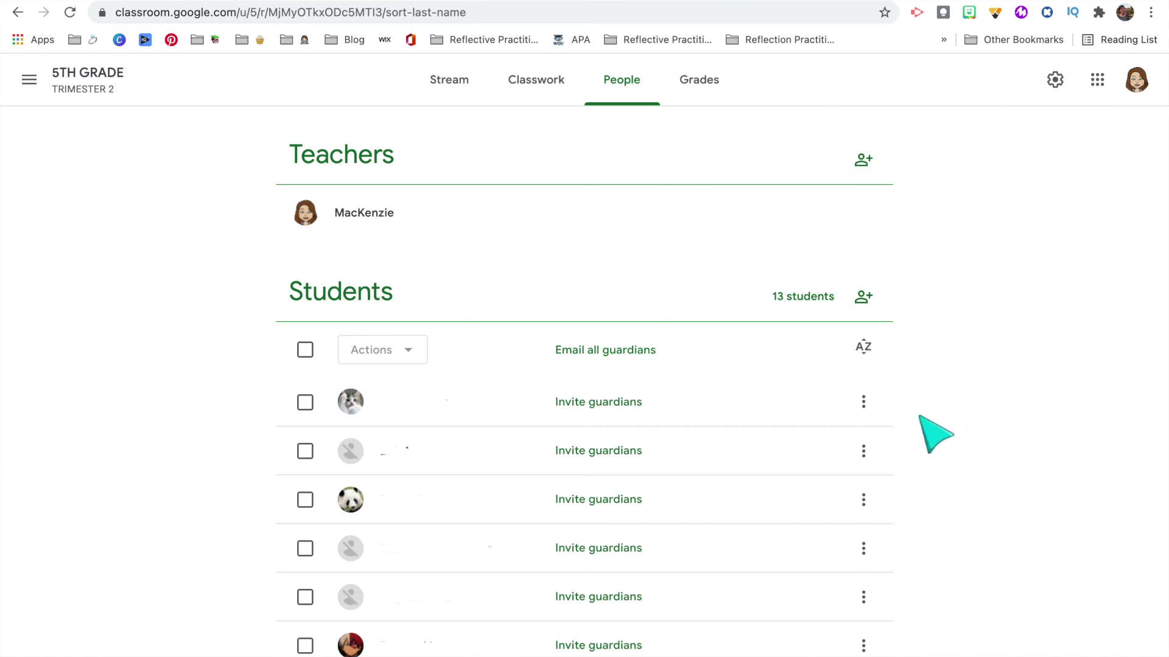
In the teacher's 5TH GRADE TRIMESTER 2 roster, open the guardian invitation for the first listed student and cancel it
left_click(621, 402)
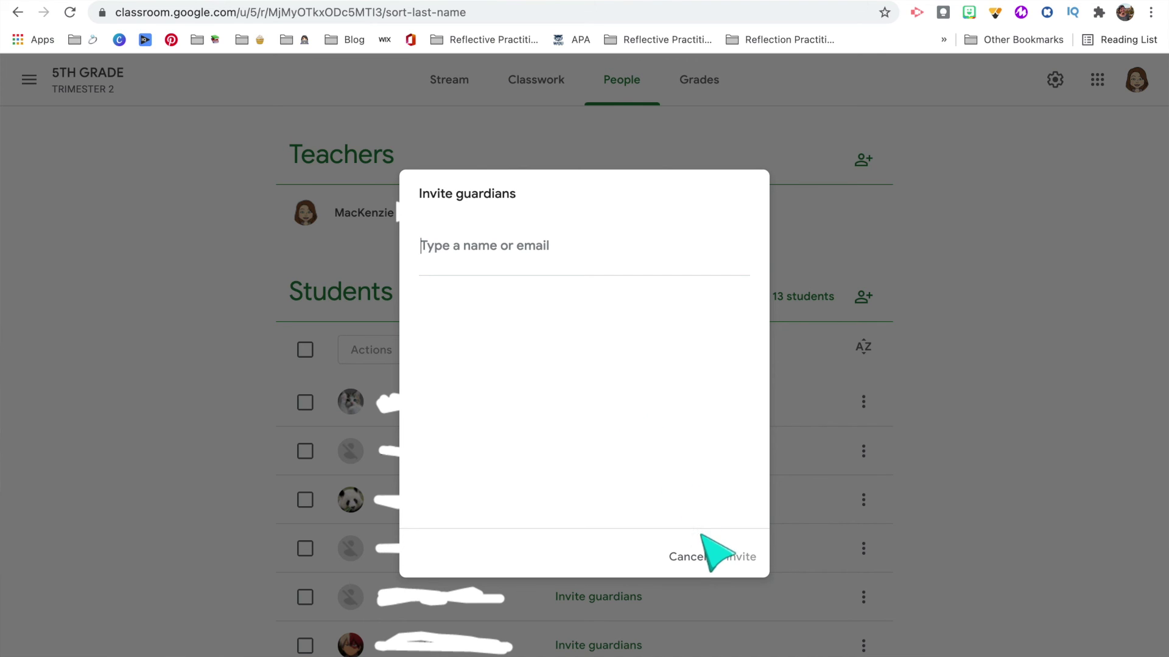
left_click(694, 558)
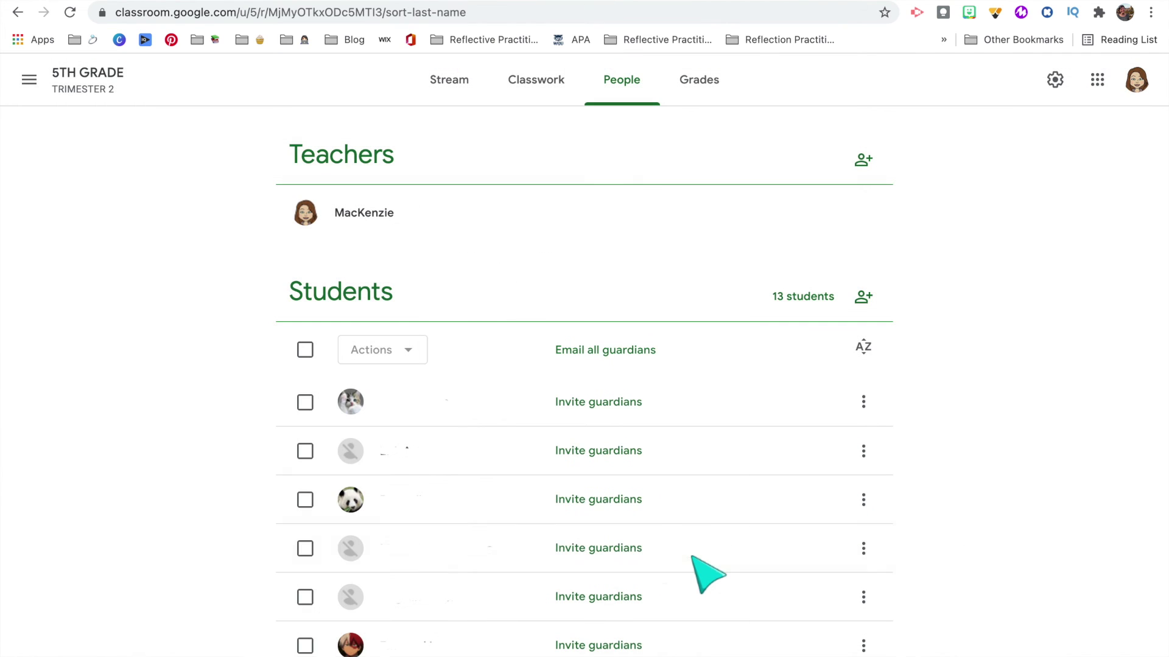